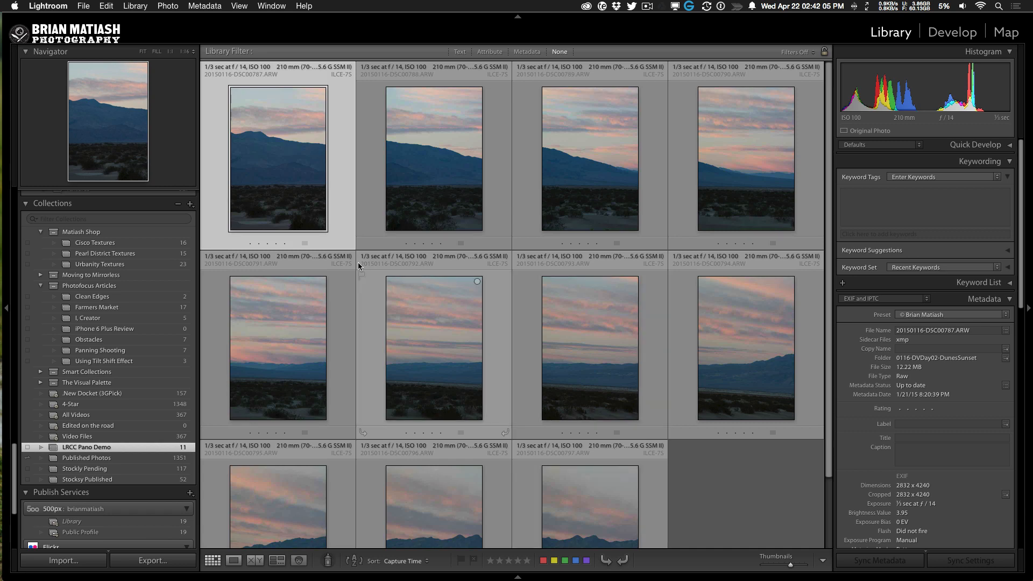
# Examine the photos of the LRCC Pano Demo collection one by one in Loupe view, then return to the grid
pyautogui.doubleClick(256, 205)
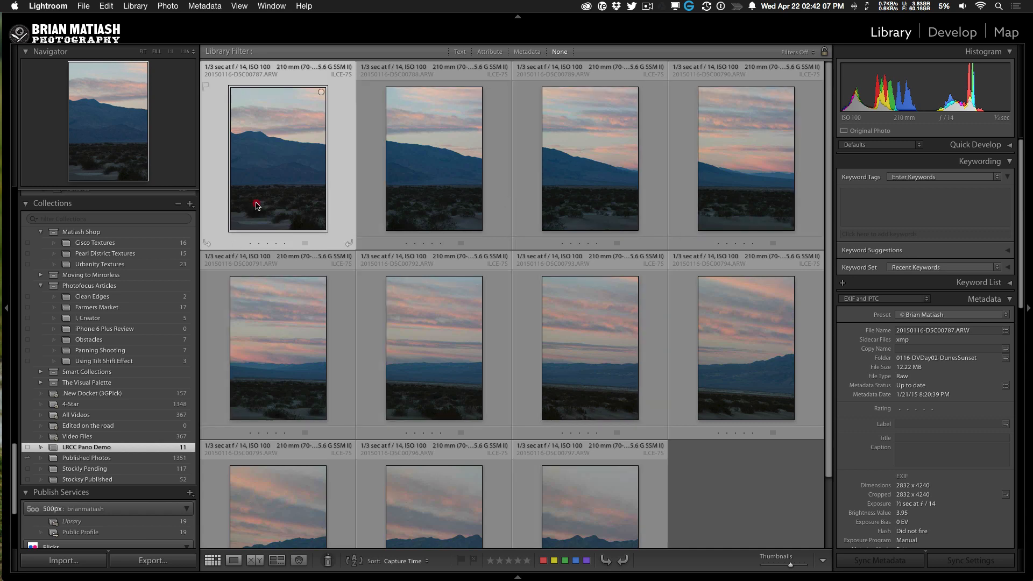
pyautogui.press('Right')
pyautogui.press('Right')
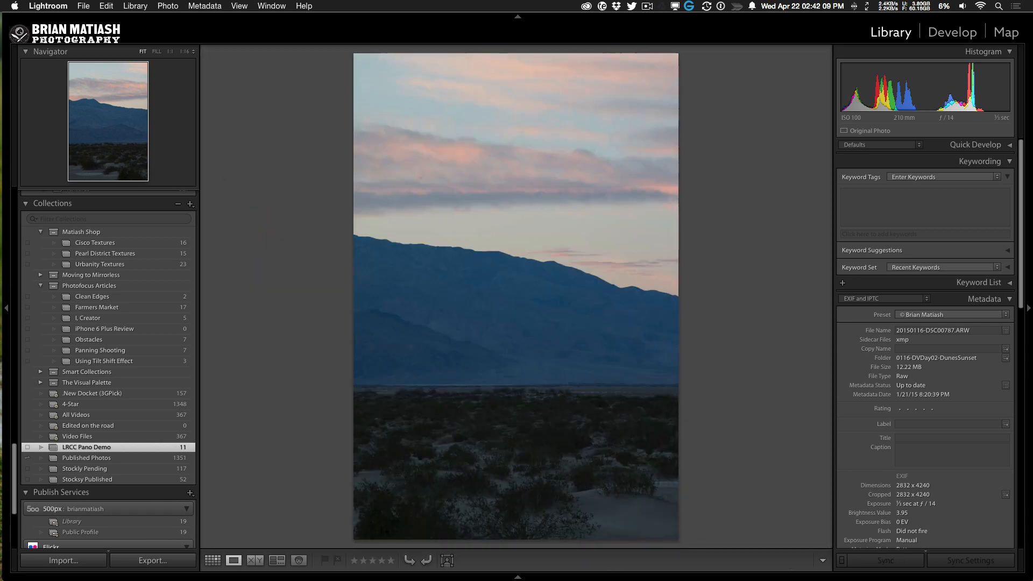
pyautogui.press('Right')
pyautogui.press('Right')
pyautogui.press('Right')
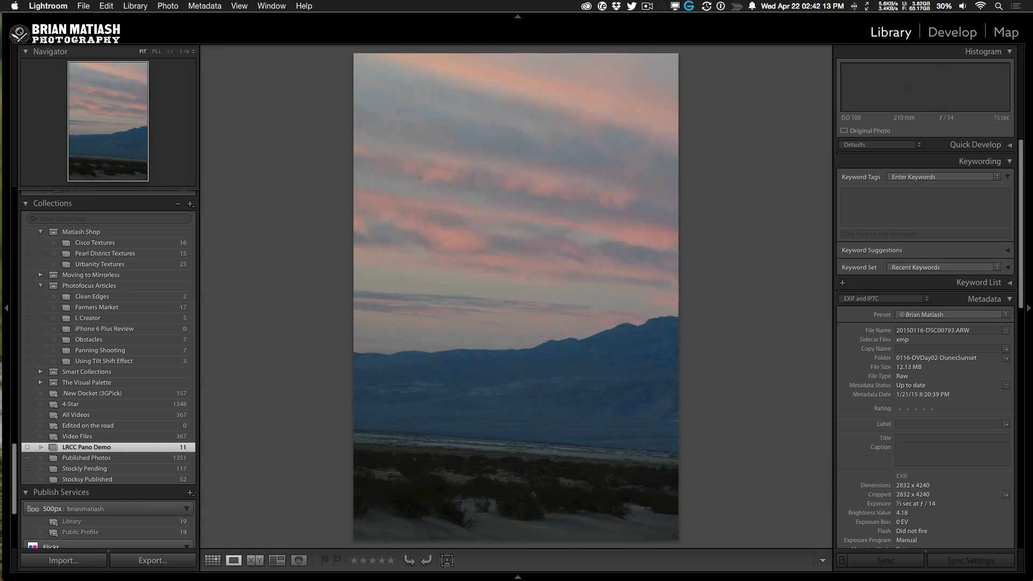
pyautogui.press('Right')
pyautogui.press('Right')
pyautogui.press('Right')
pyautogui.press('Right')
pyautogui.press('Right')
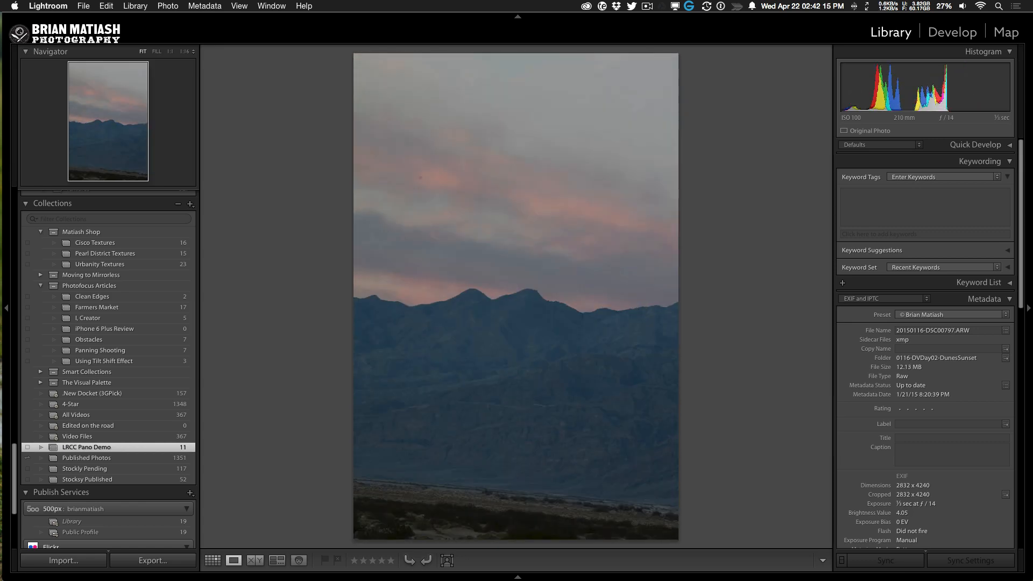
pyautogui.press('Left')
pyautogui.press('Left')
pyautogui.press('Left')
pyautogui.press('Left')
pyautogui.press('Left')
pyautogui.press('Right')
pyautogui.press('Right')
pyautogui.press('Right')
pyautogui.press('Right')
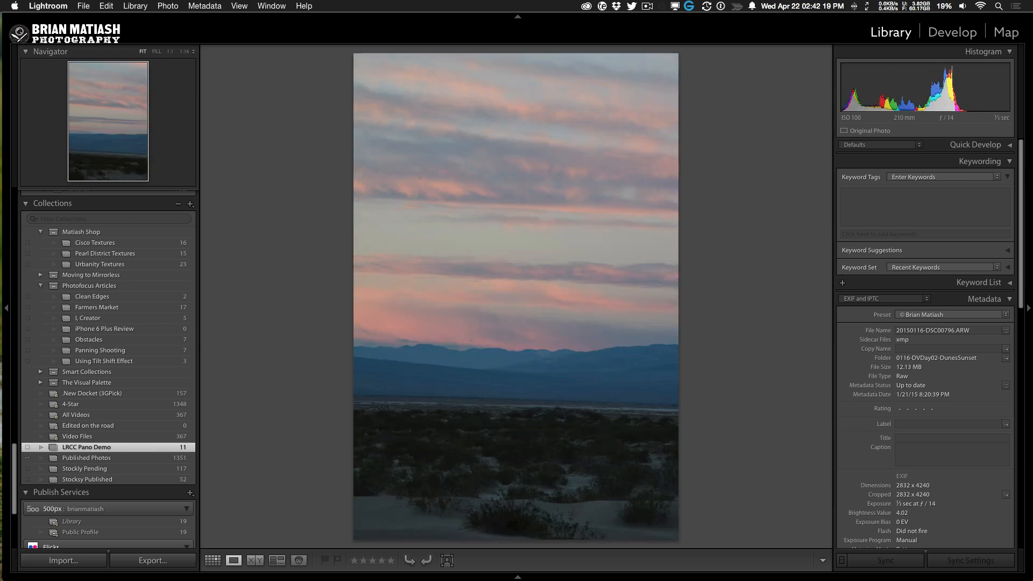
pyautogui.press('g')
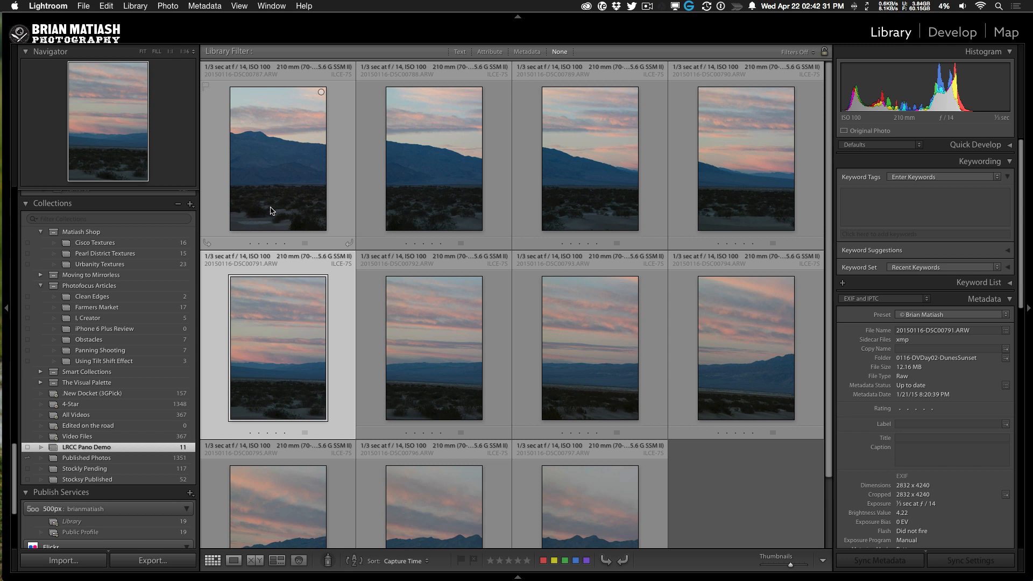
# Heal the dust spot in the sky of the first photo with the Spot Removal tool in the Develop module
pyautogui.doubleClick(272, 209)
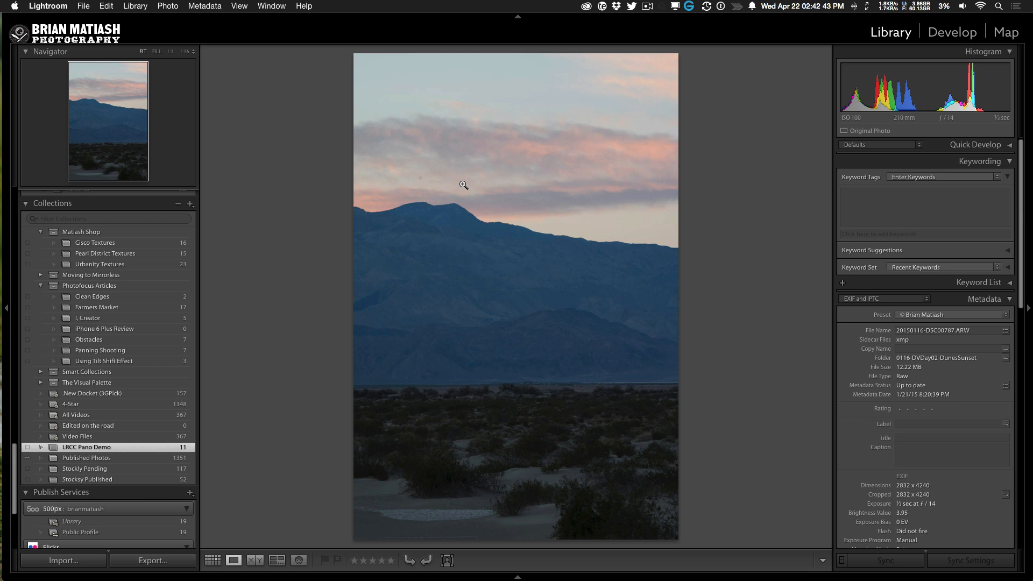
pyautogui.click(949, 33)
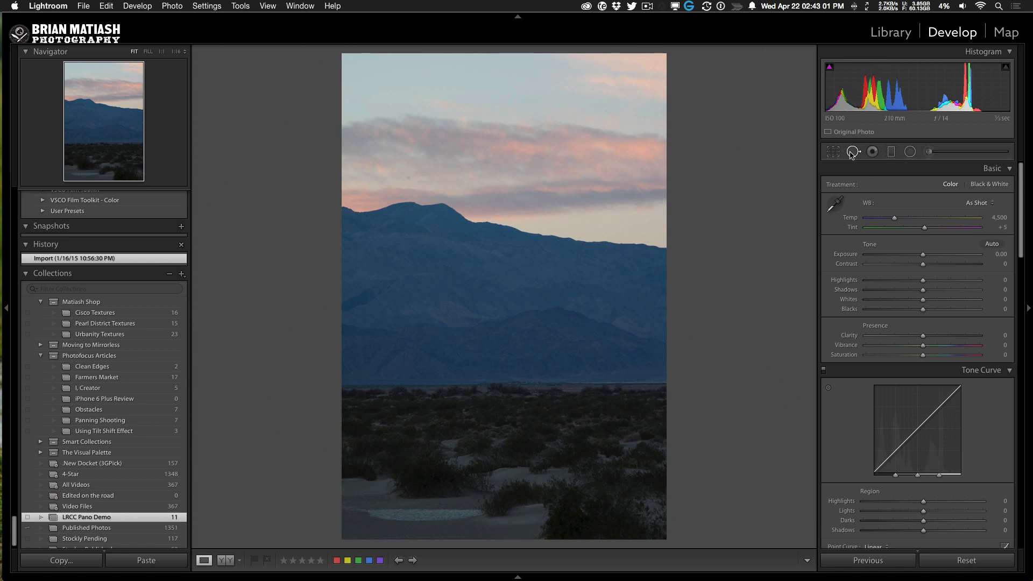
pyautogui.click(852, 153)
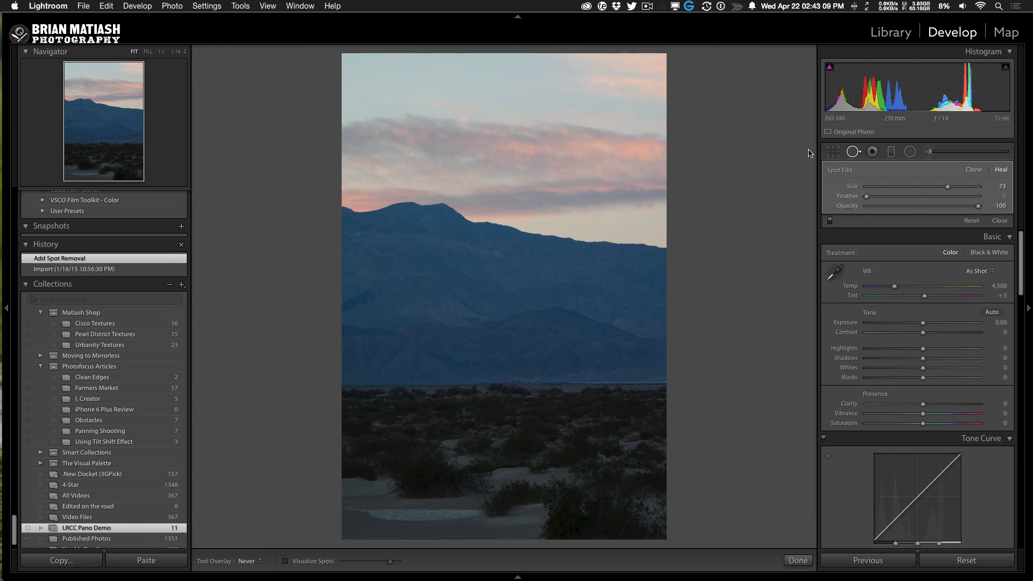
pyautogui.click(849, 151)
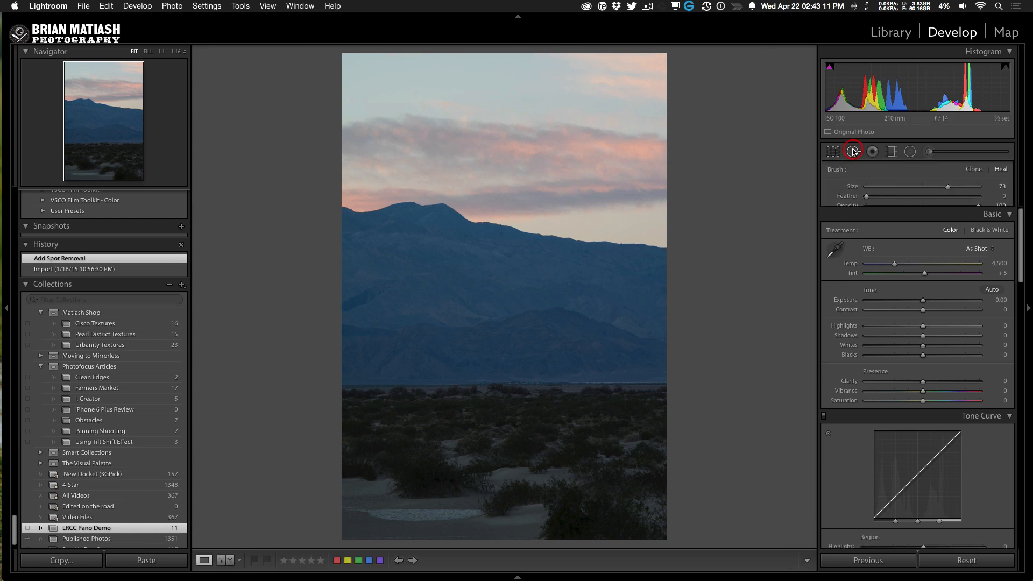
# Examine the photos after the first in Library Loupe view for the same dust spot in the sky
pyautogui.press('e')
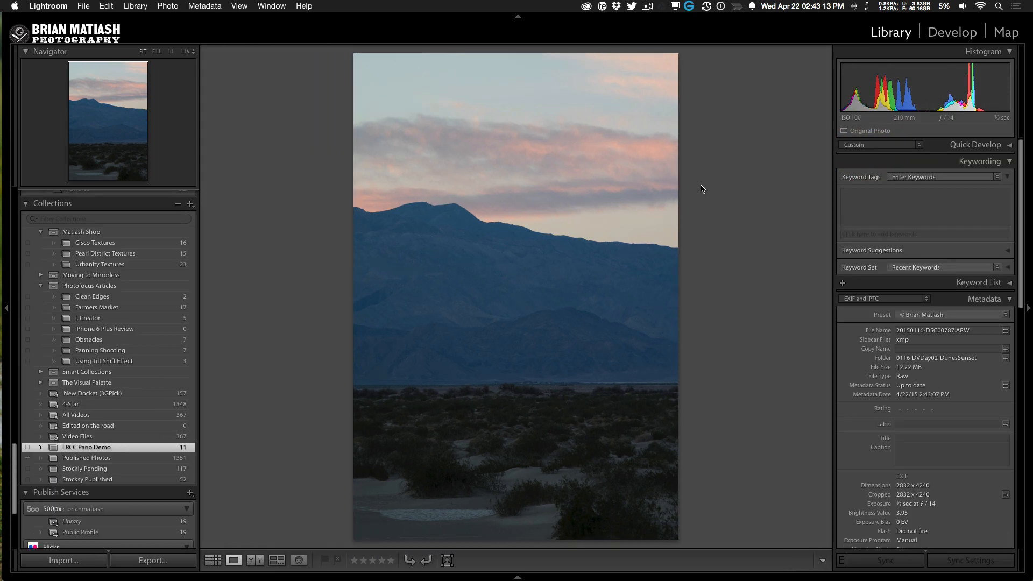
pyautogui.press('Right')
pyautogui.press('Right')
pyautogui.press('Right')
pyautogui.press('Right')
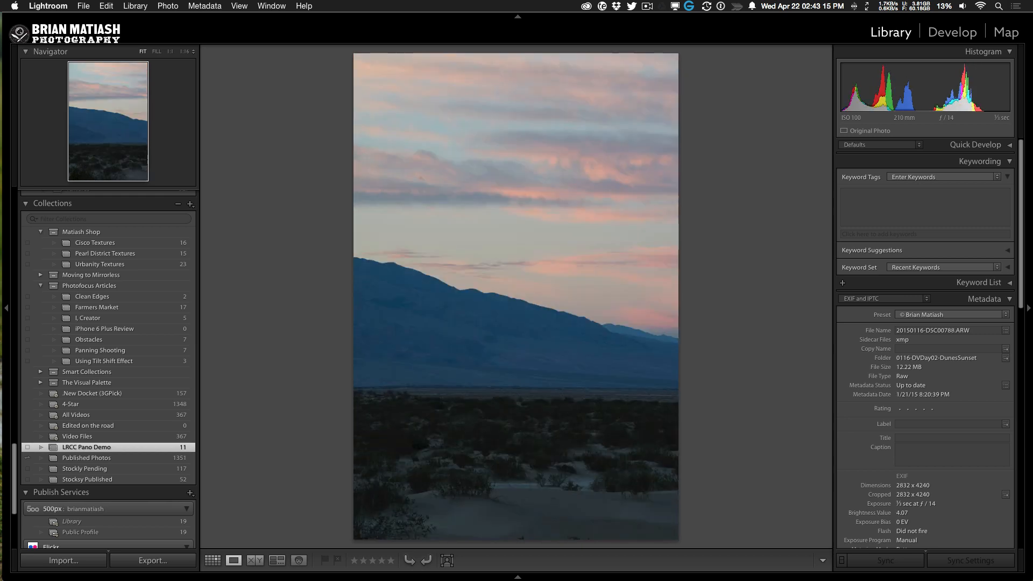
pyautogui.press('Left')
pyautogui.press('Left')
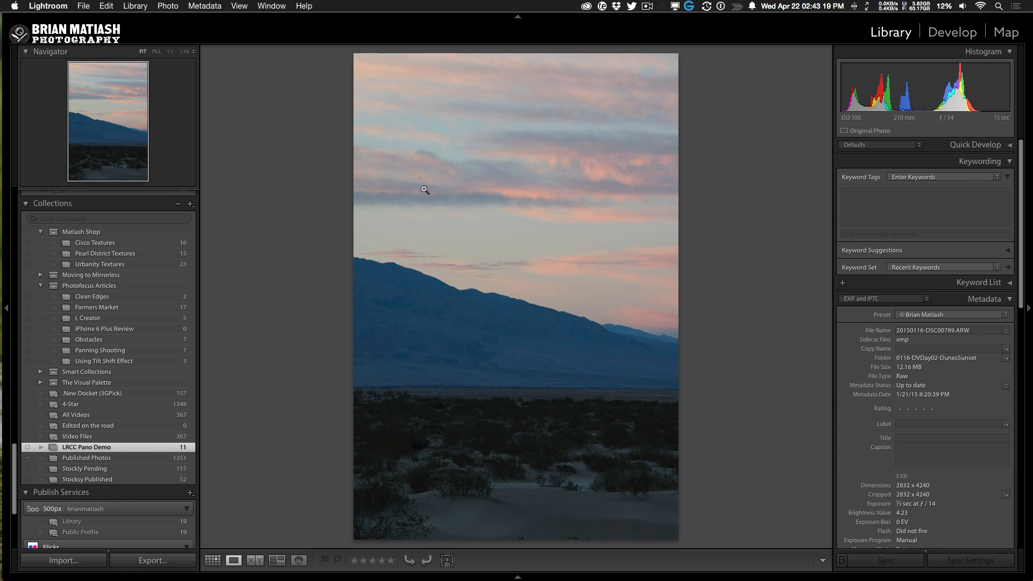
# Synchronize only the Spot Removal setting from the first photo to all the other photos in the collection
pyautogui.press('g')
pyautogui.click(297, 172)
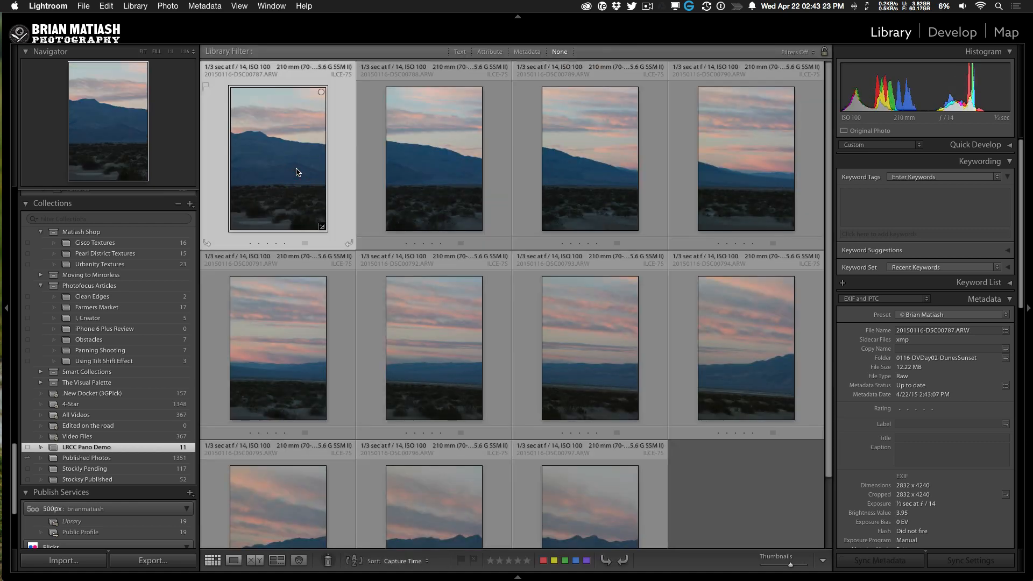
pyautogui.scroll(-3, 296, 172)
pyautogui.keyDown('shift'); pyautogui.click(564, 493); pyautogui.keyUp('shift')
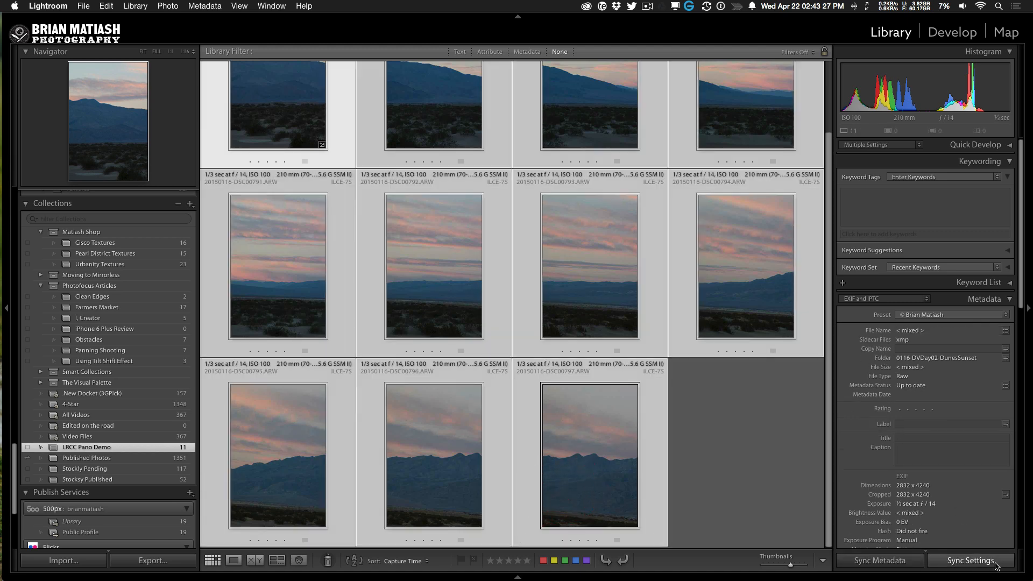
pyautogui.click(970, 560)
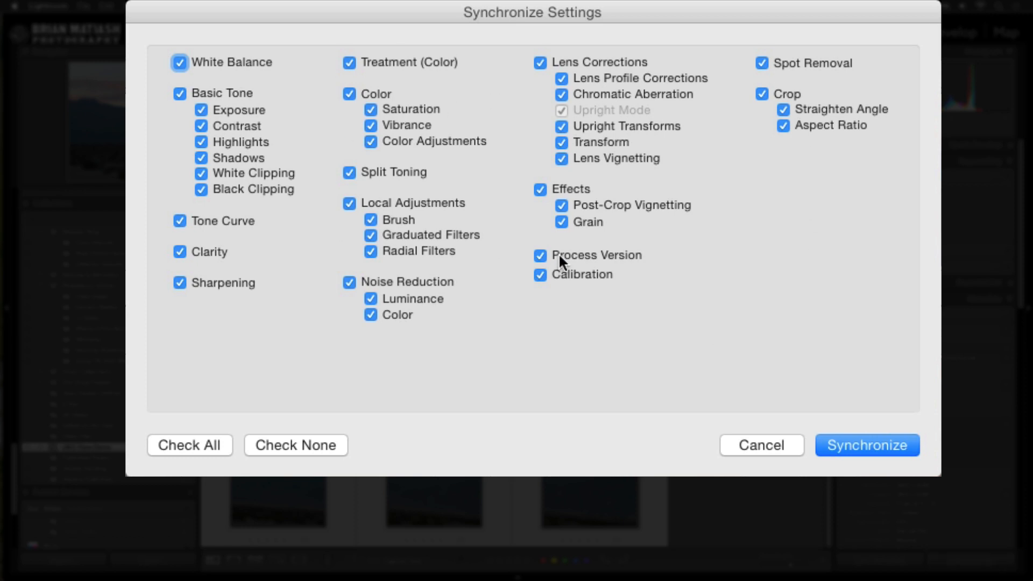
pyautogui.click(322, 447)
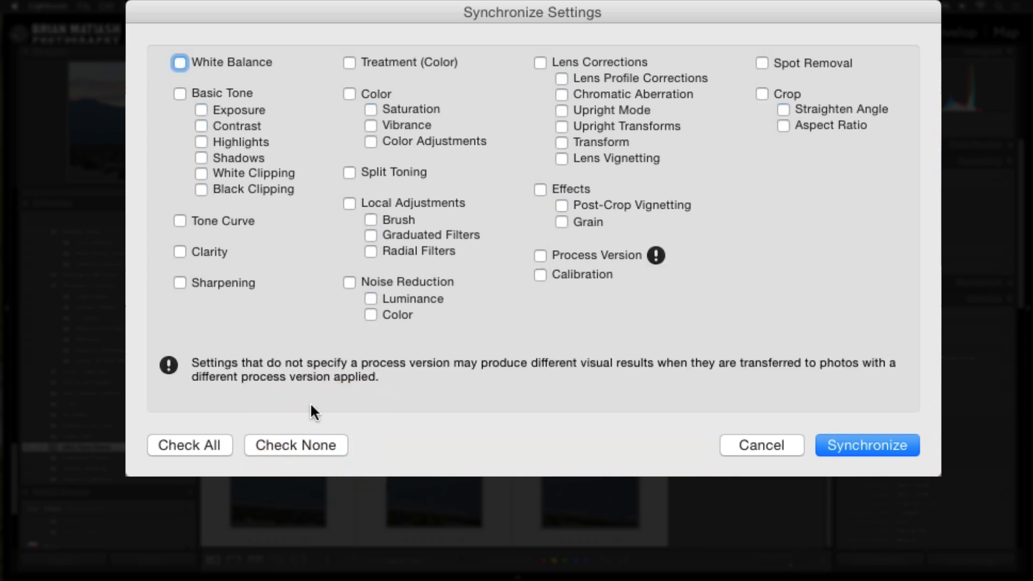
pyautogui.click(832, 62)
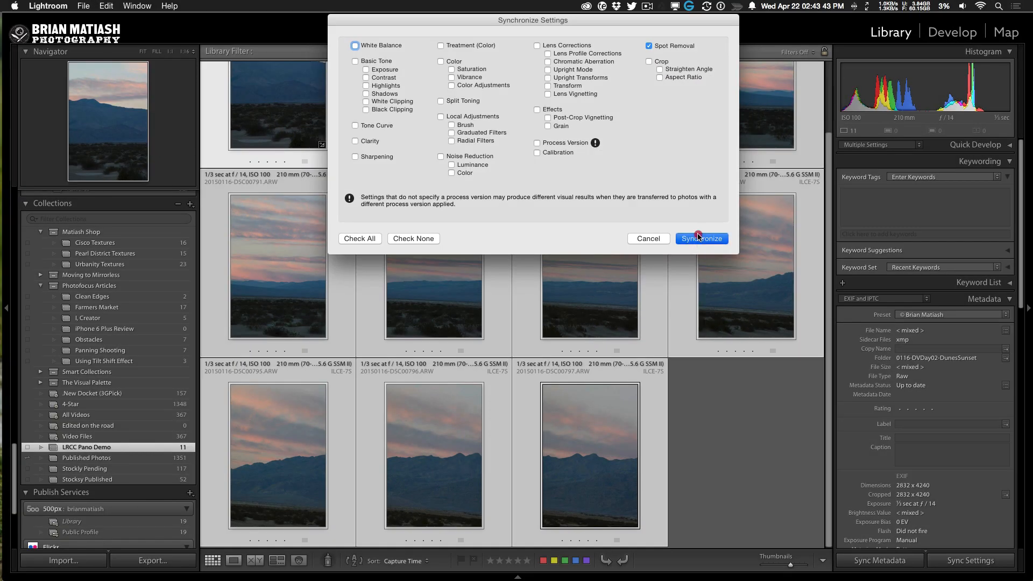
pyautogui.click(868, 445)
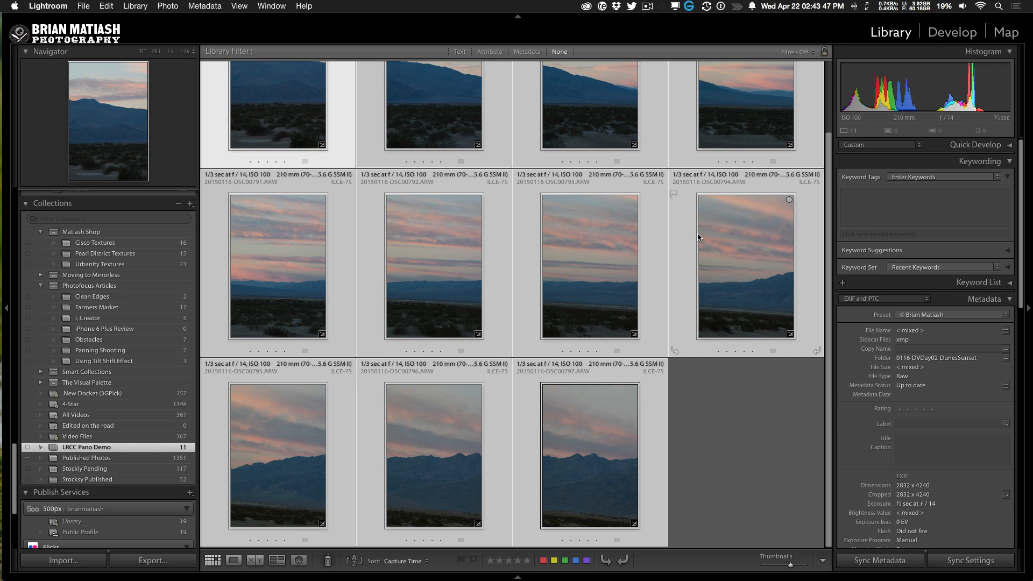
# Deselect the photos and check the synchronized spot removal on several of them in Loupe view
pyautogui.press('super+d')
pyautogui.scroll(3, 608, 212)
pyautogui.doubleClick(302, 128)
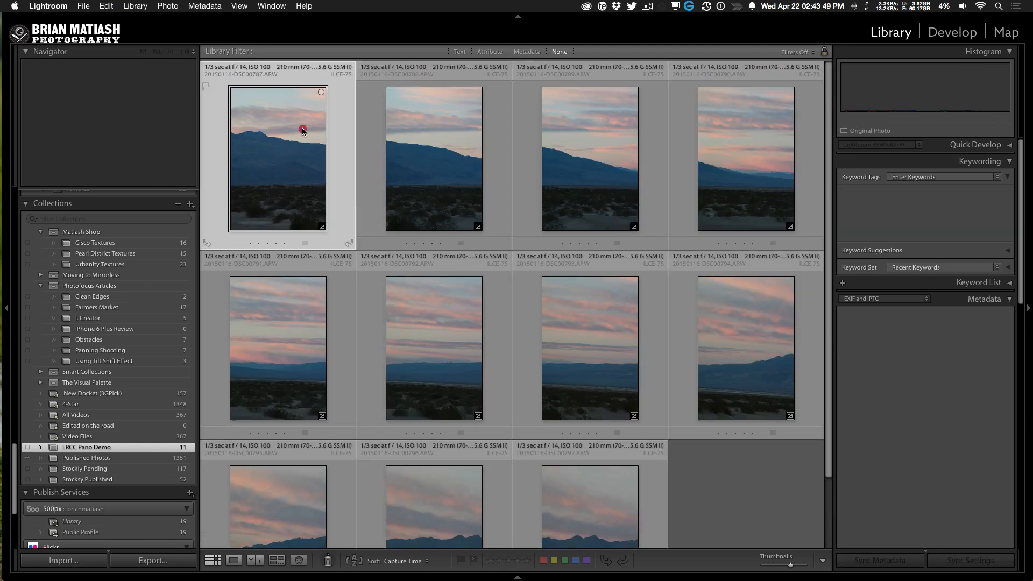
pyautogui.press('Right')
pyautogui.press('Right')
pyautogui.press('Right')
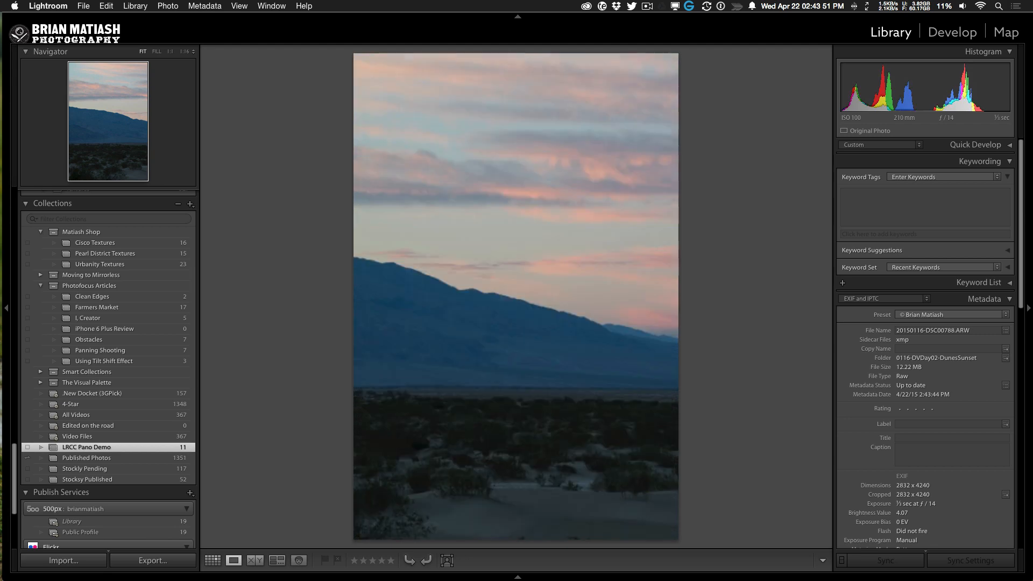
pyautogui.press('Left')
pyautogui.press('Left')
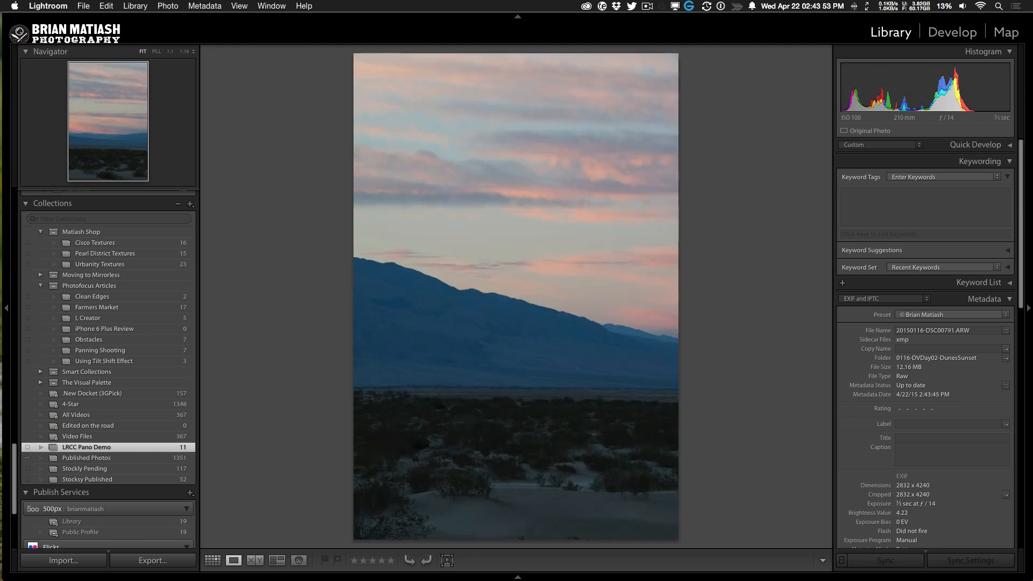
pyautogui.press('g')
# Open the first photo in Loupe view with the info overlay shown to read its exposure and lens data
pyautogui.click(283, 120)
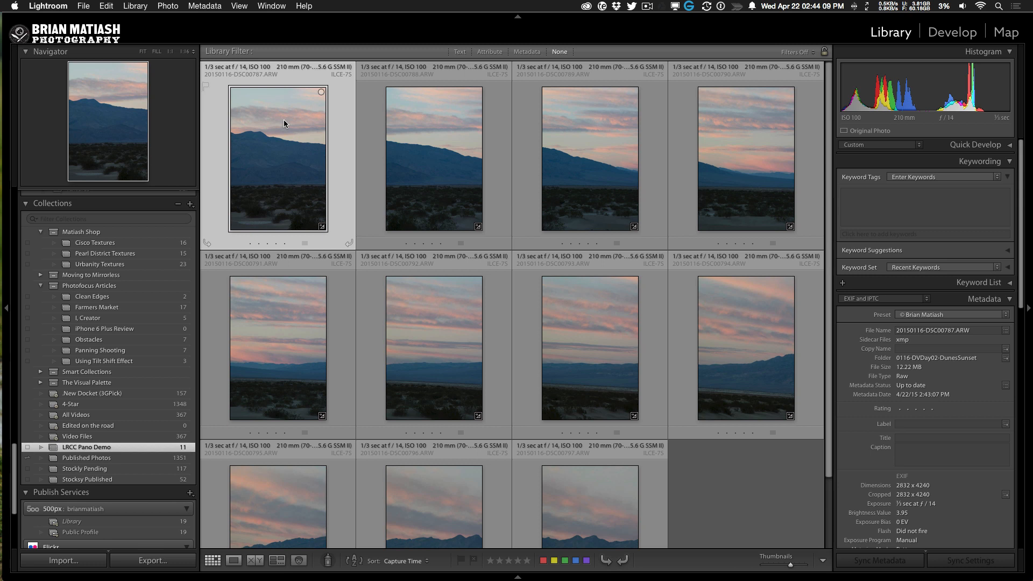
pyautogui.doubleClick(284, 124)
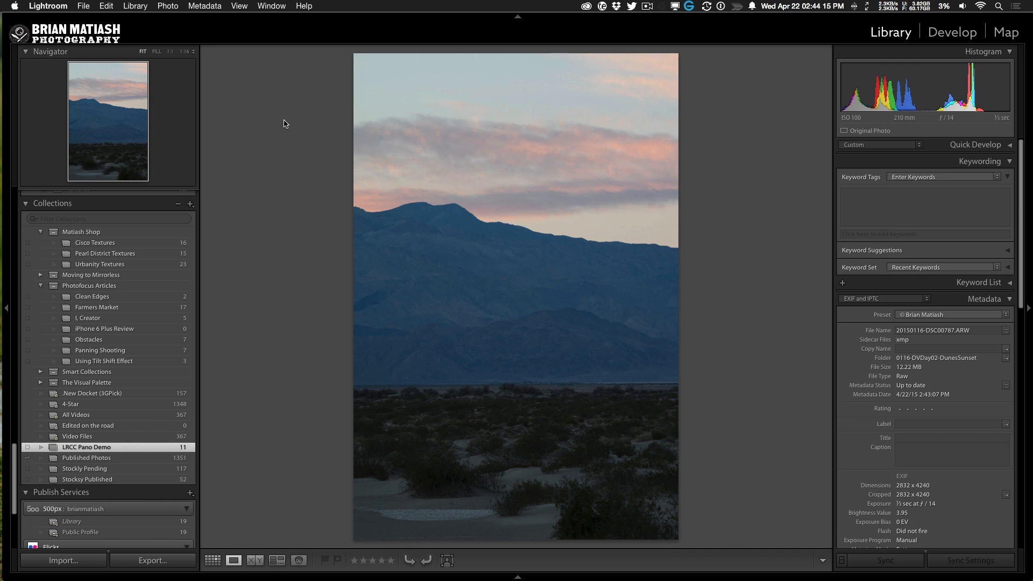
pyautogui.press('i')
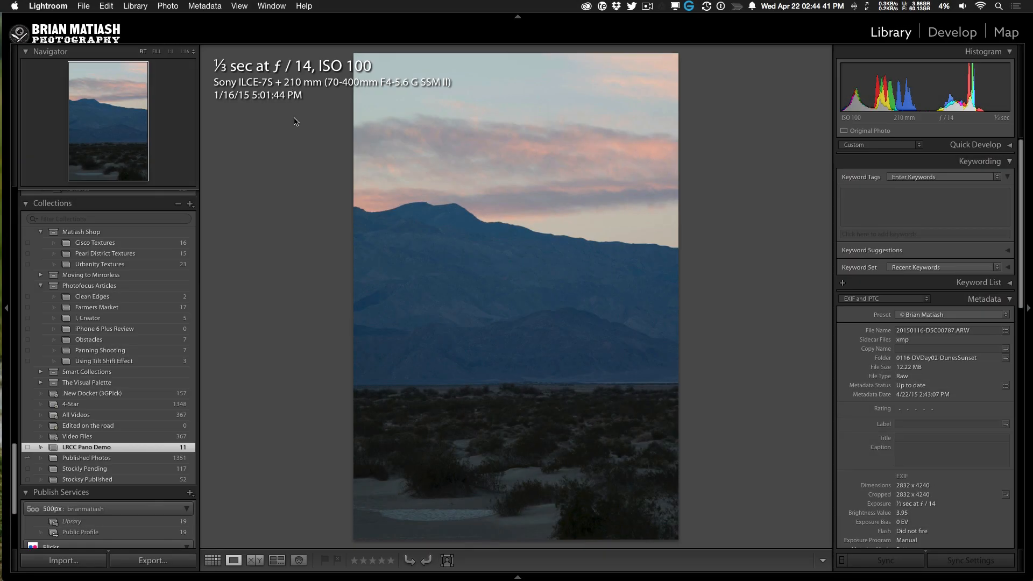
# Try Camera + Lens as the second line of Loupe Info 1, and restore Camera + Lens Setting
pyautogui.click(241, 5)
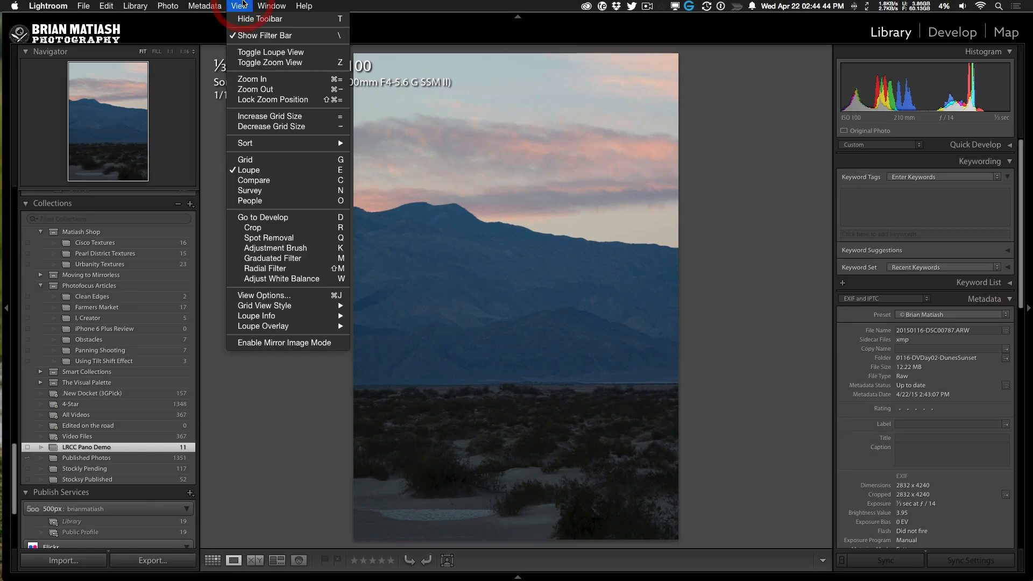
pyautogui.click(317, 298)
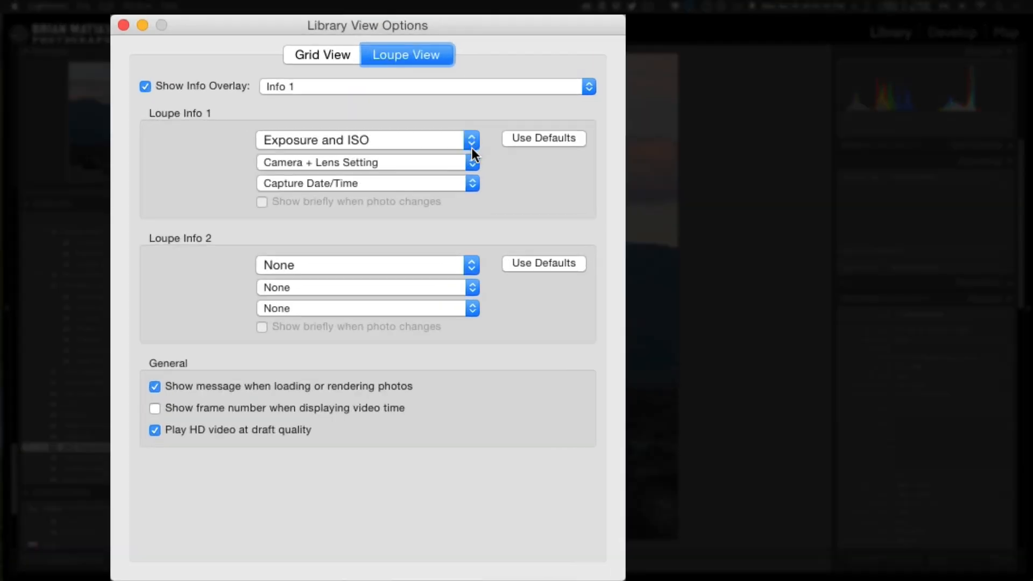
pyautogui.click(426, 241)
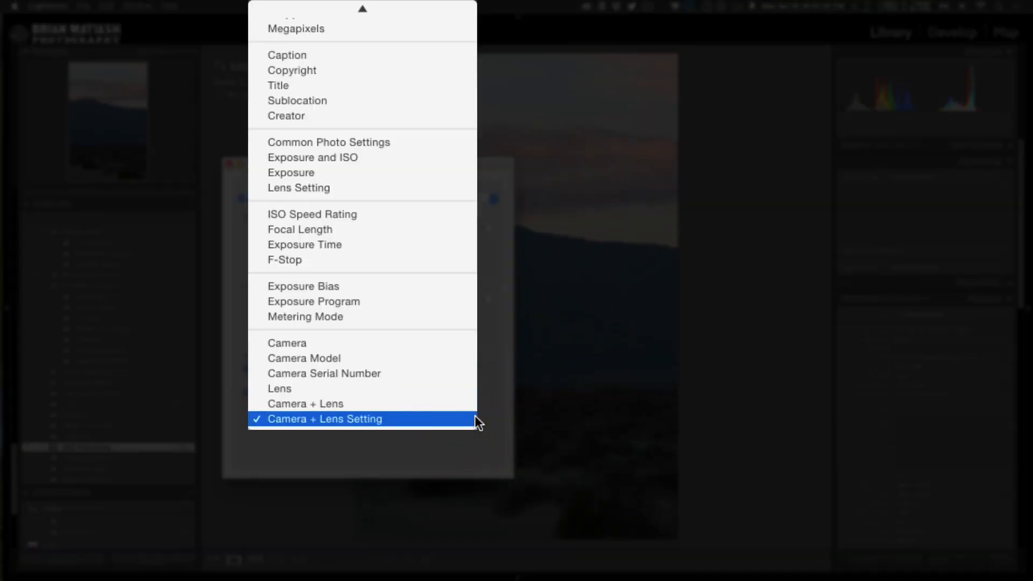
pyautogui.click(454, 403)
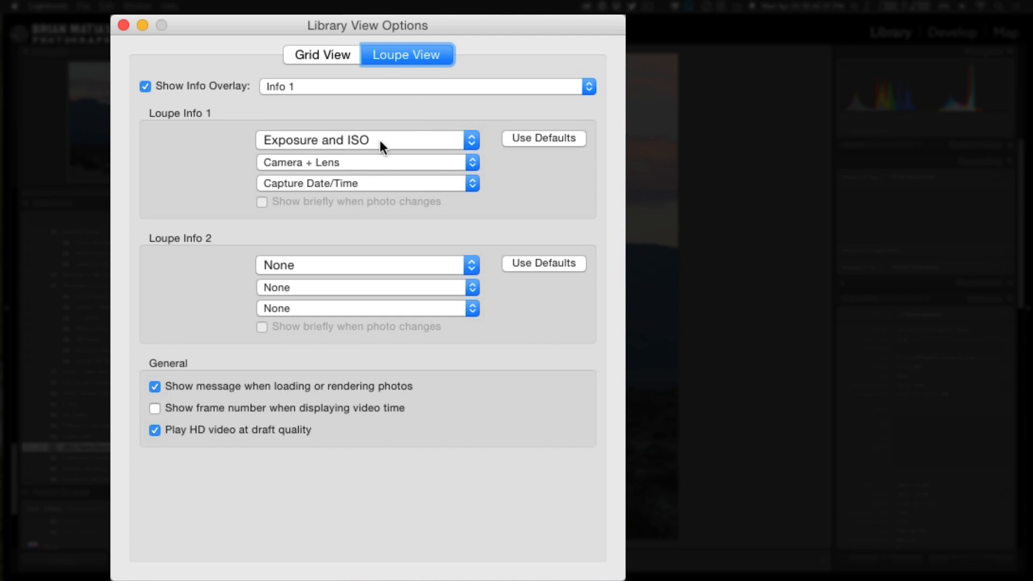
pyautogui.click(357, 163)
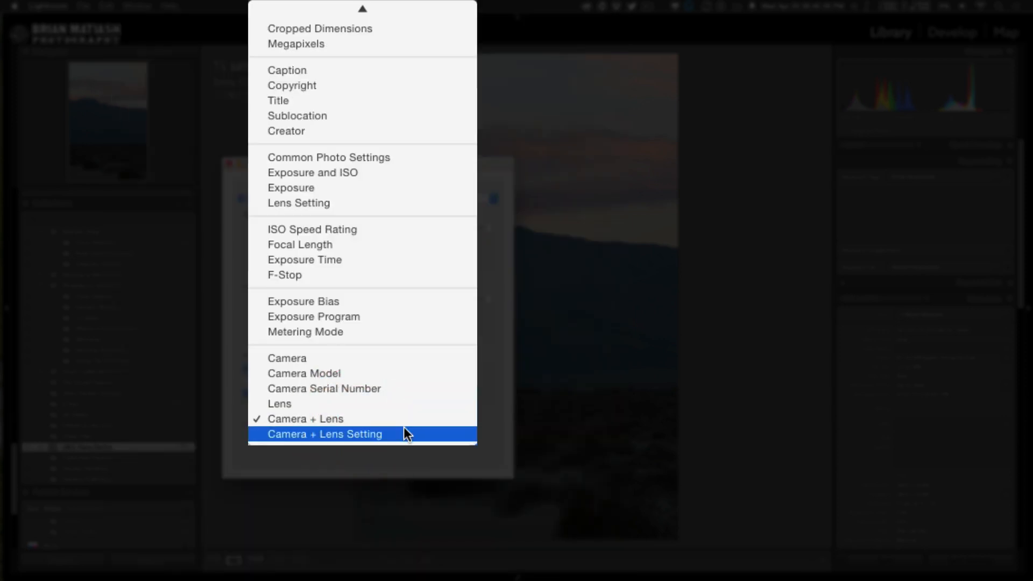
pyautogui.click(404, 433)
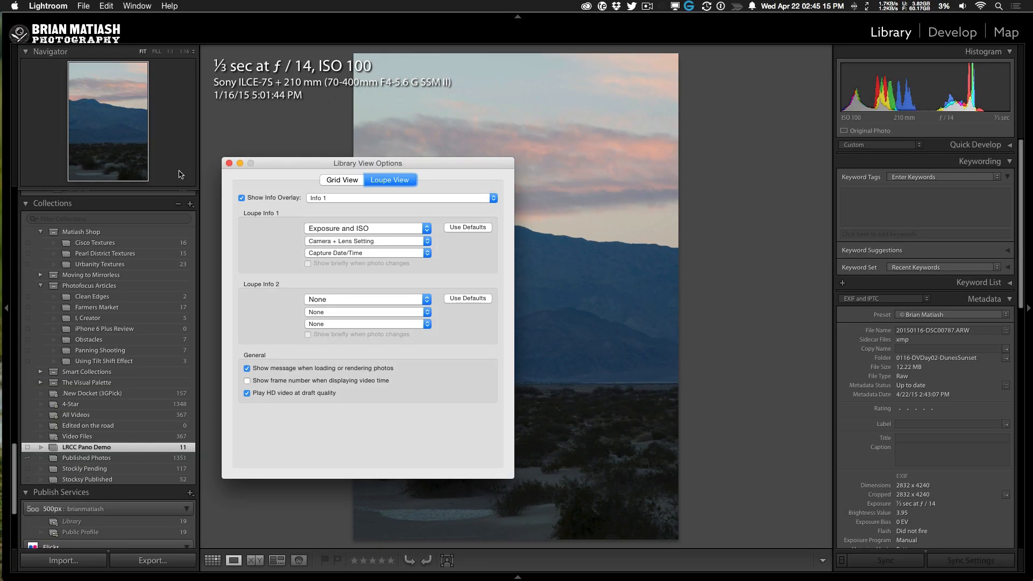
pyautogui.click(229, 163)
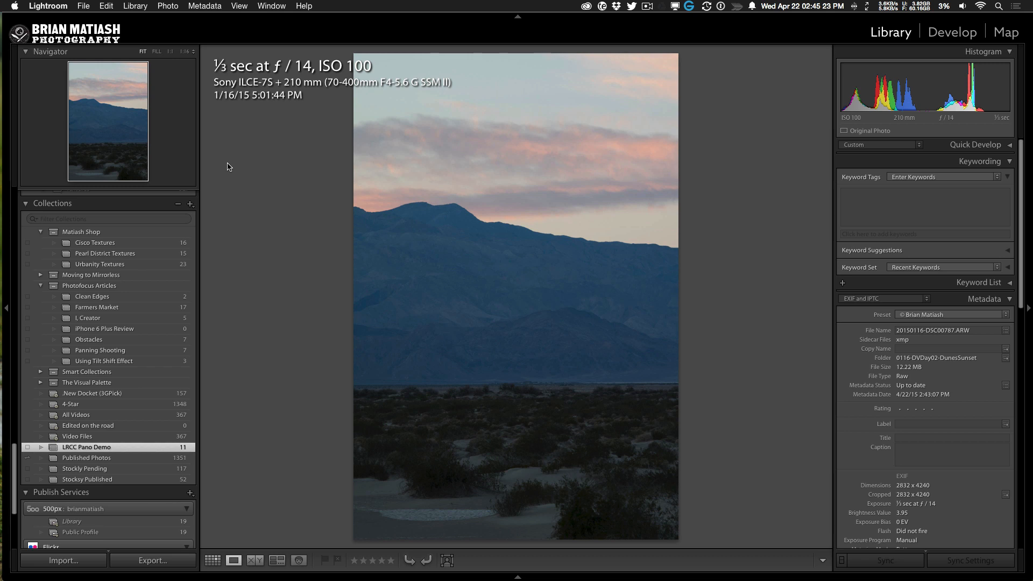
# Hide the info overlay and the Navigator and Collections side, and page through the frames to the last photo
pyautogui.press('i')
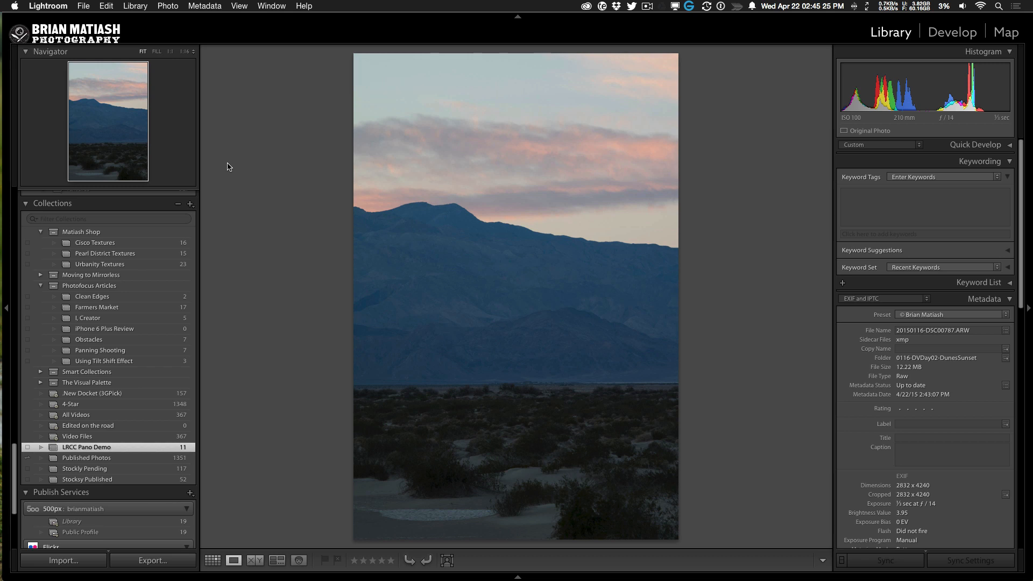
pyautogui.click(6, 308)
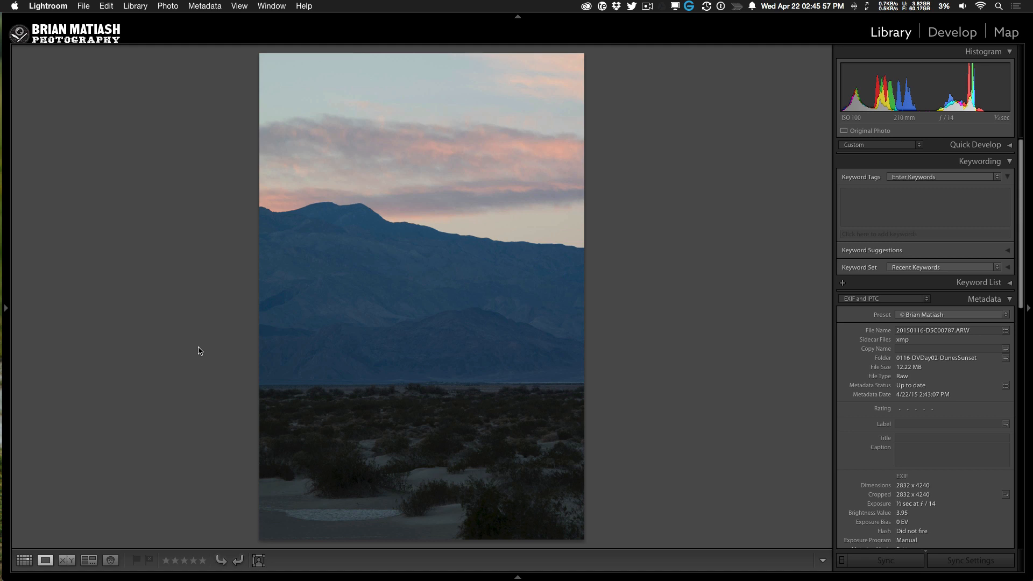
pyautogui.press('Right')
pyautogui.press('Right')
pyautogui.press('Right')
pyautogui.press('Right')
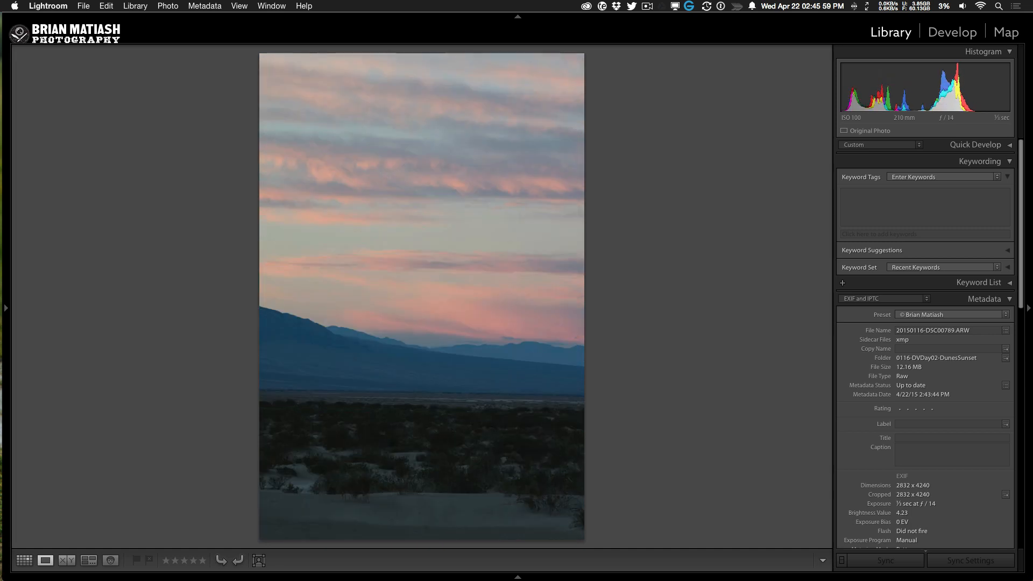
pyautogui.press('Right')
pyautogui.press('Right')
pyautogui.press('Right')
pyautogui.press('Right')
pyautogui.press('Right')
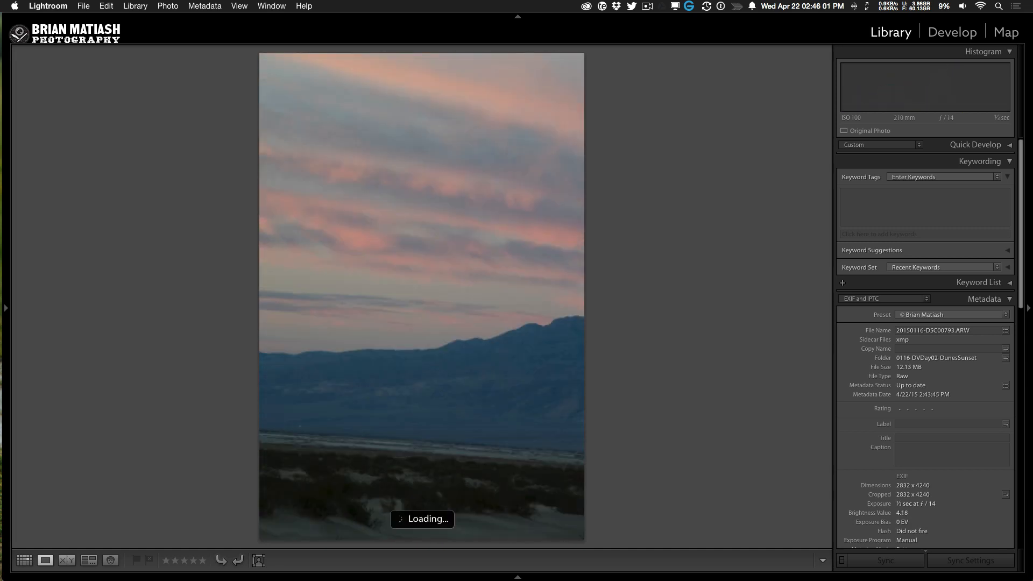
pyautogui.press('Right')
pyautogui.press('Right')
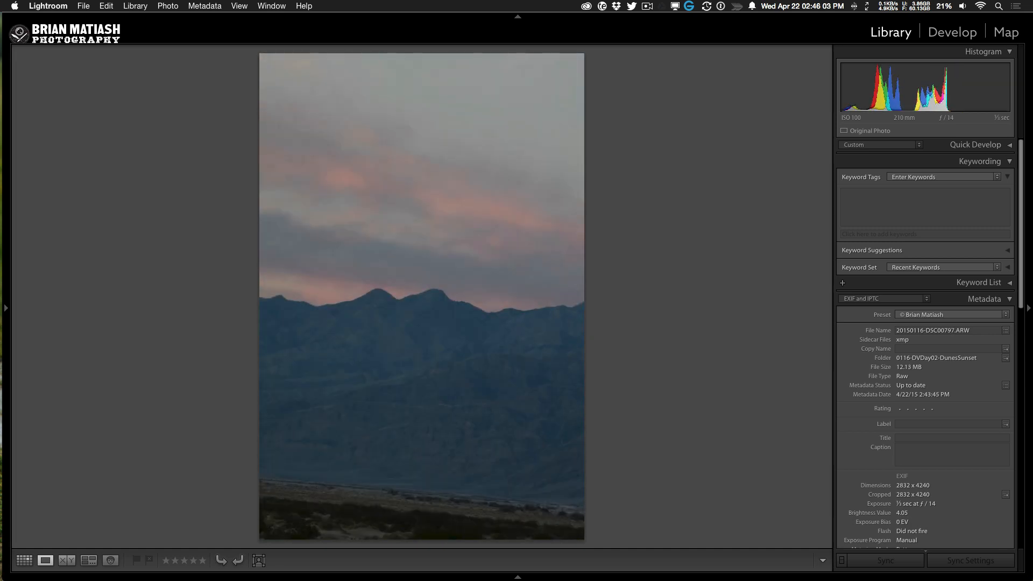
# Page back through the frames to the first photo and show the exposure and lens info overlay again
pyautogui.press('Left')
pyautogui.press('Left')
pyautogui.press('Left')
pyautogui.press('Left')
pyautogui.press('Left')
pyautogui.press('Left')
pyautogui.press('Left')
pyautogui.press('Left')
pyautogui.press('Left')
pyautogui.press('Left')
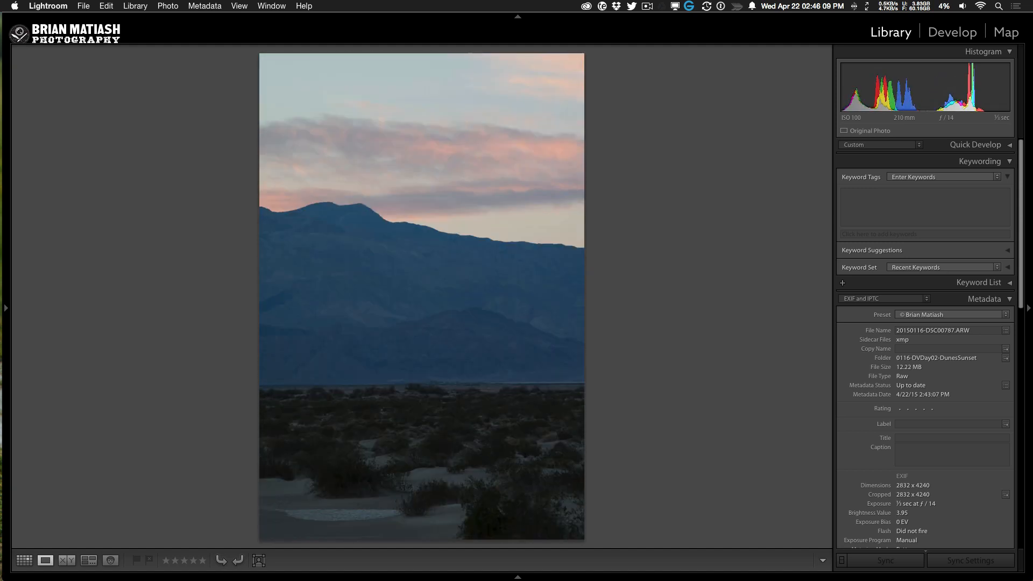
pyautogui.press('i')
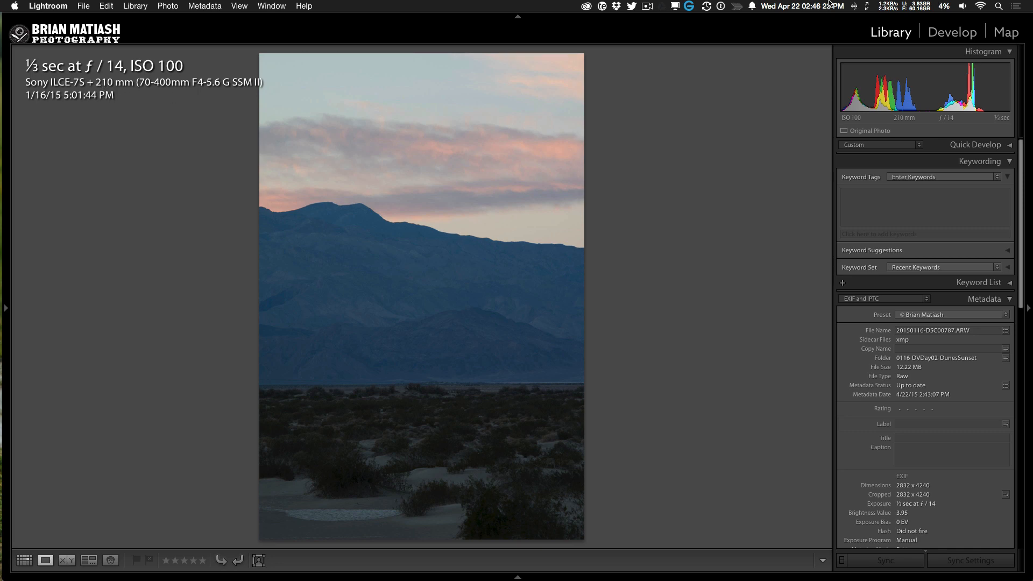
# Examine the Mesquite Flat Sand Dunes shooting location and its surroundings on the Death Valley map
pyautogui.click(1001, 32)
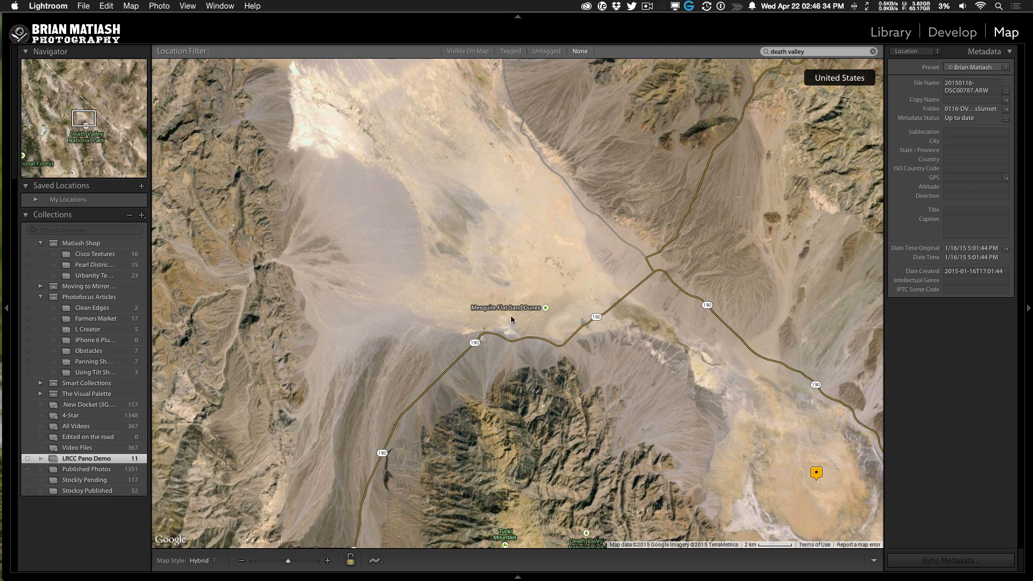
pyautogui.scroll(1, 512, 316)
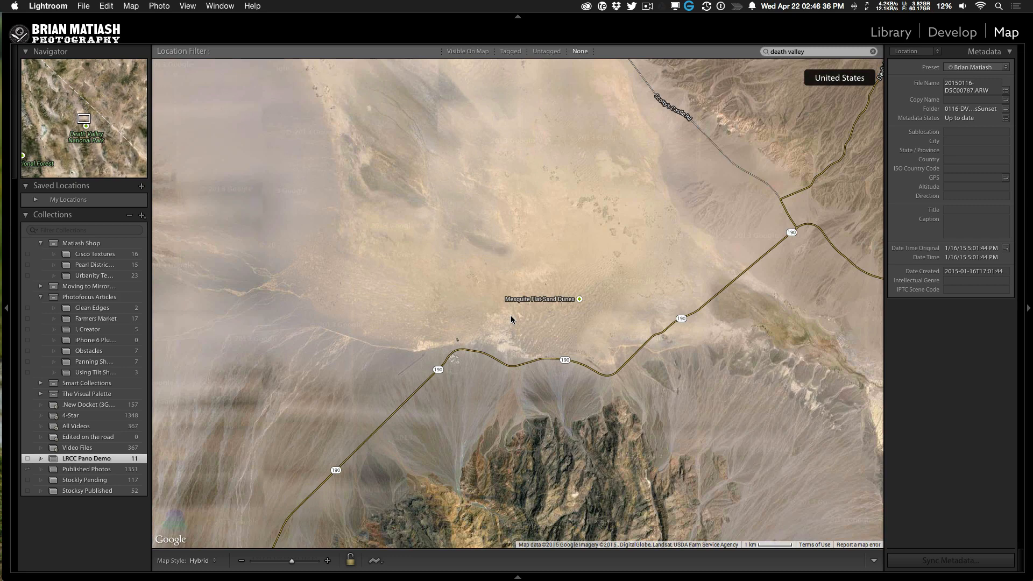
pyautogui.scroll(2, 511, 316)
pyautogui.moveTo(746, 305); pyautogui.dragTo(536, 372)
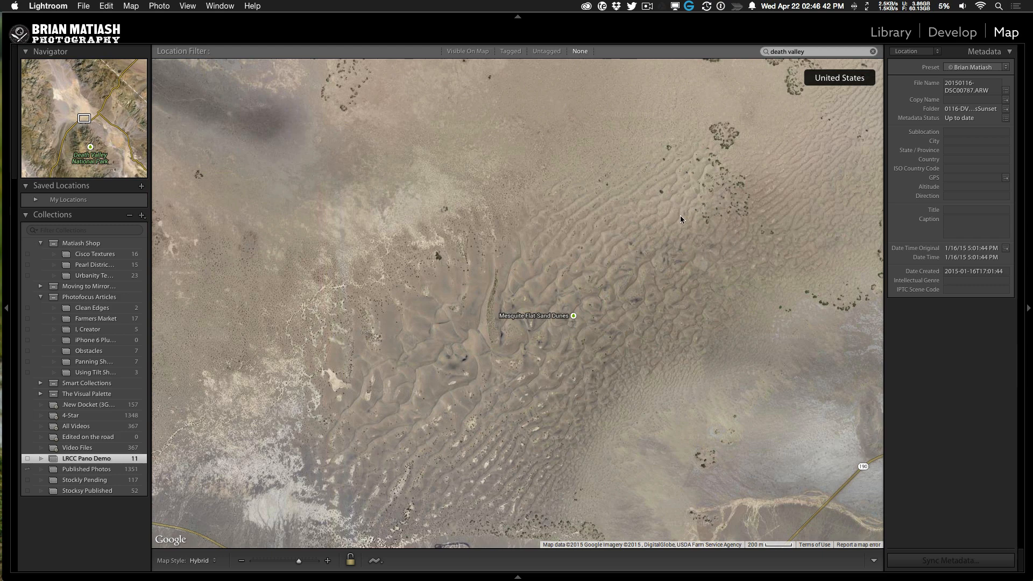
pyautogui.moveTo(700, 348); pyautogui.dragTo(678, 223)
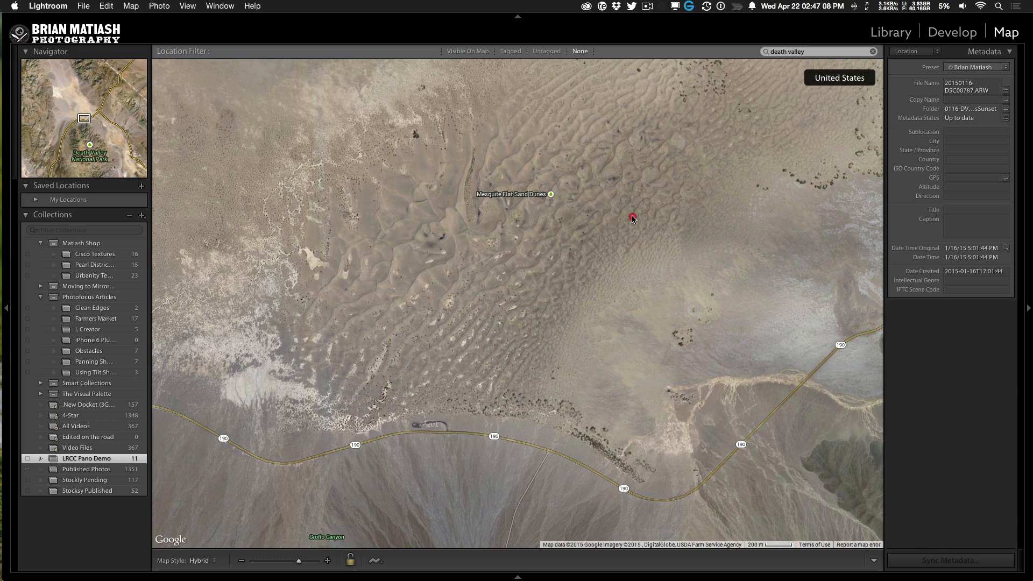
pyautogui.moveTo(630, 215); pyautogui.dragTo(581, 318)
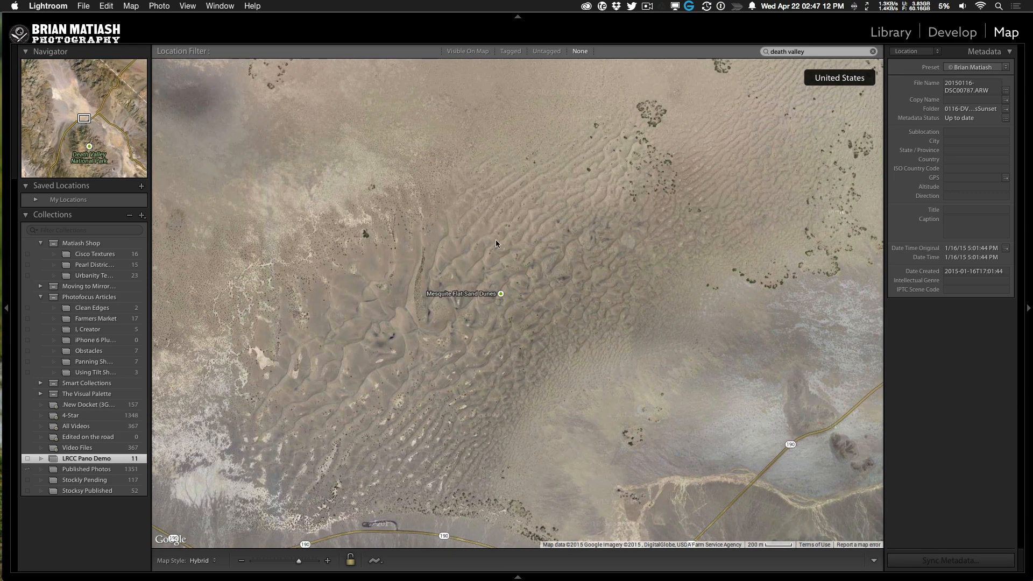
pyautogui.click(242, 561)
pyautogui.click(241, 561)
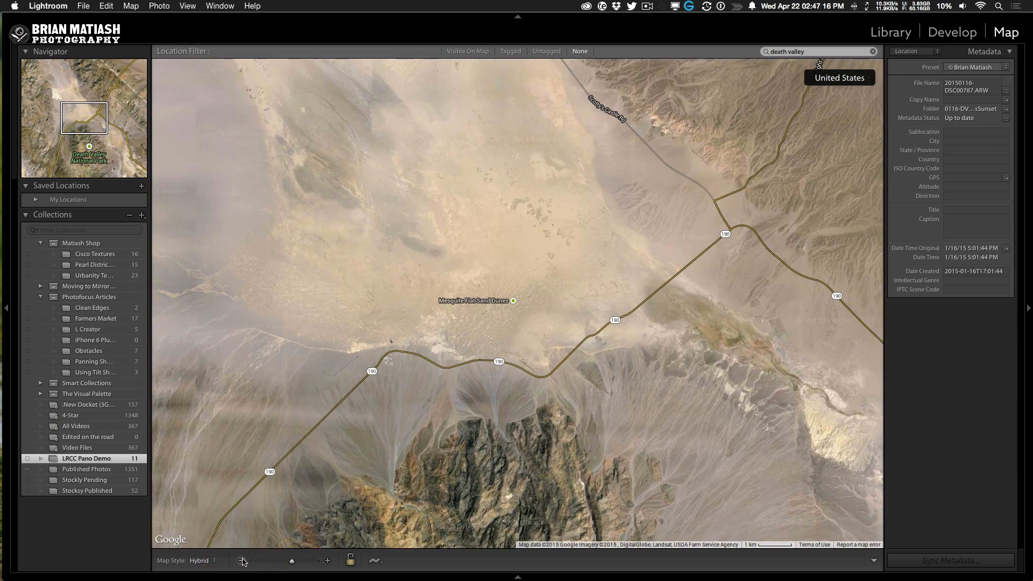
pyautogui.click(242, 560)
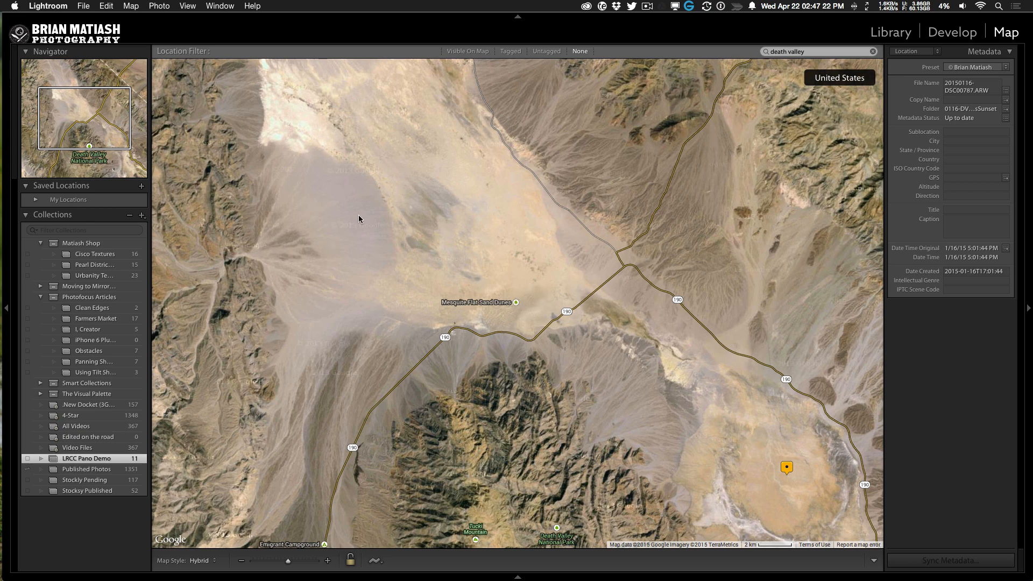
# Return to the Library's Loupe view and review the frames forward and back, ending on the second photo
pyautogui.click(886, 33)
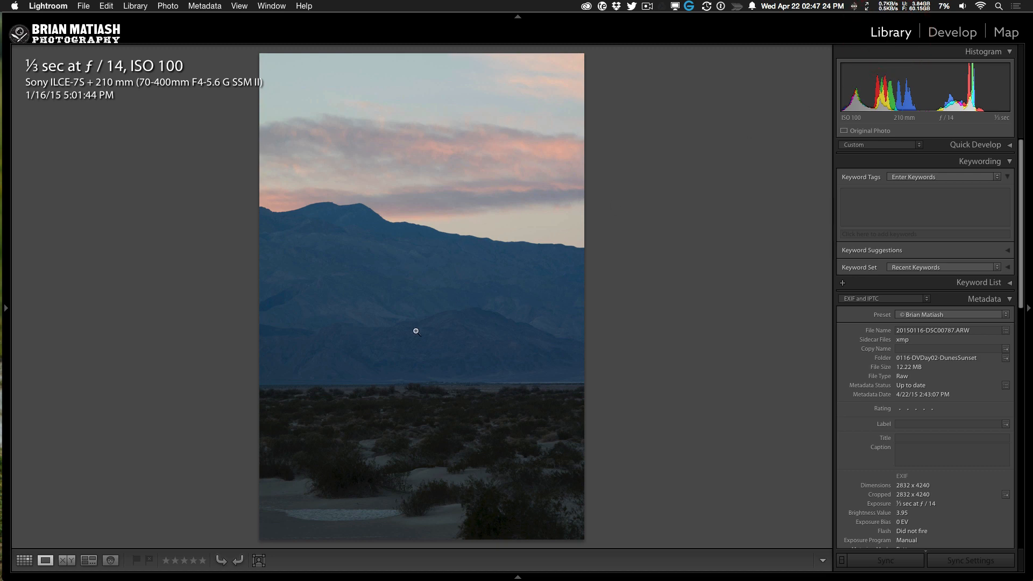
pyautogui.press('Right')
pyautogui.press('Right')
pyautogui.press('Right')
pyautogui.press('Right')
pyautogui.press('Right')
pyautogui.press('Right')
pyautogui.press('Right')
pyautogui.press('Right')
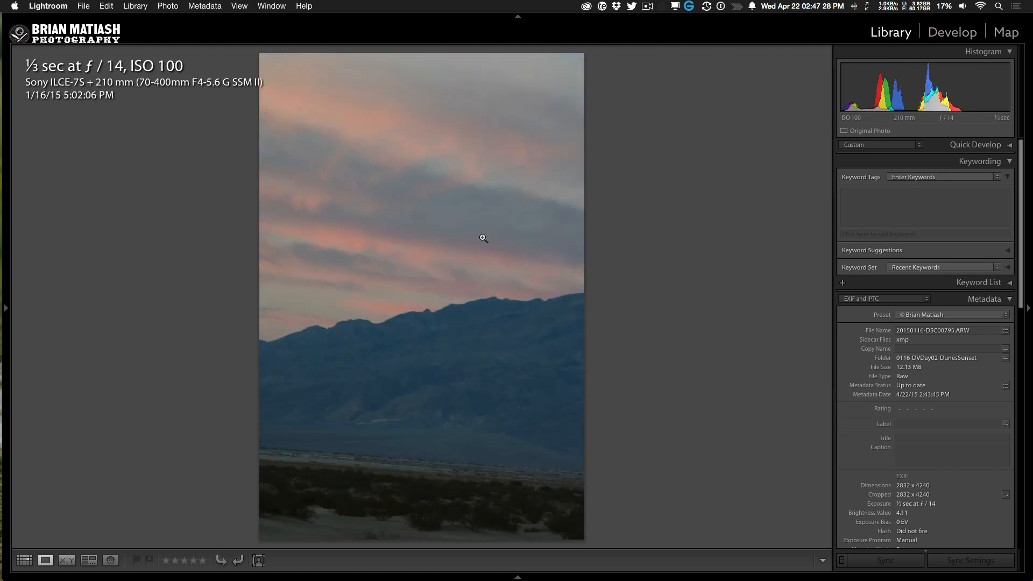
pyautogui.press('Left')
pyautogui.press('Left')
pyautogui.press('Left')
pyautogui.press('Left')
pyautogui.press('Left')
pyautogui.press('Left')
pyautogui.press('Left')
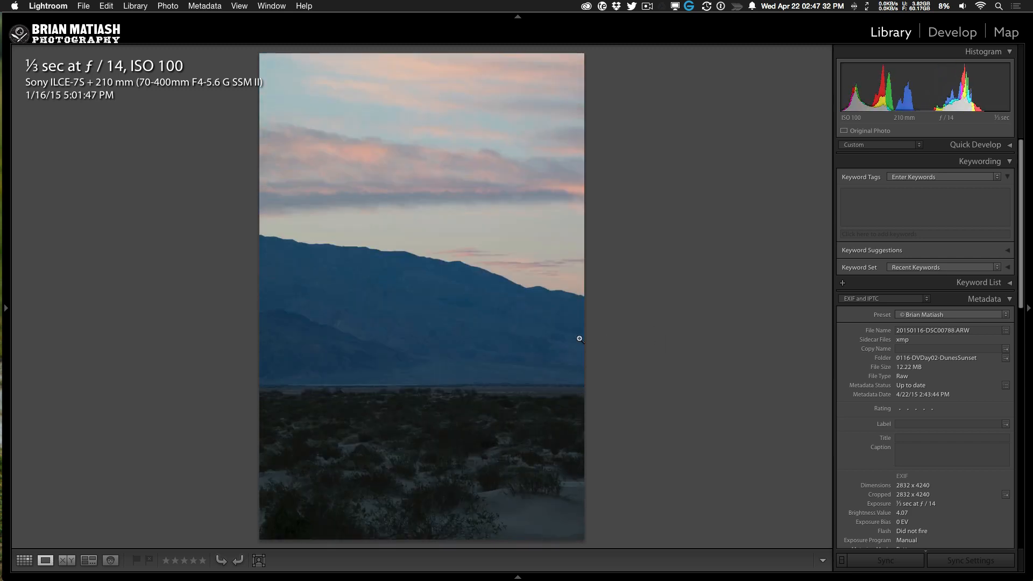
# Select all eleven frames in Grid view and open them in the Panorama photo merge
pyautogui.press('g')
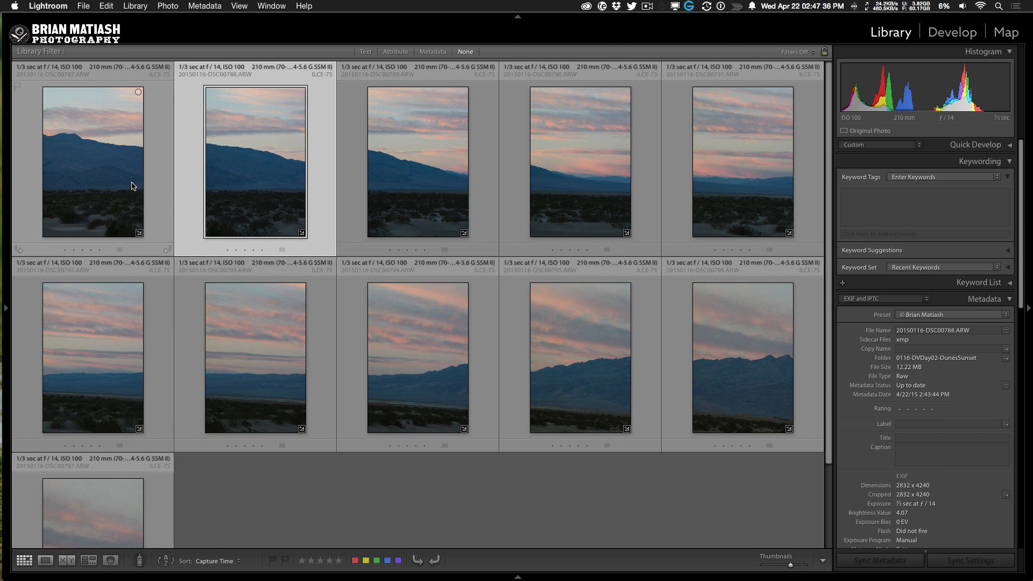
pyautogui.click(252, 474)
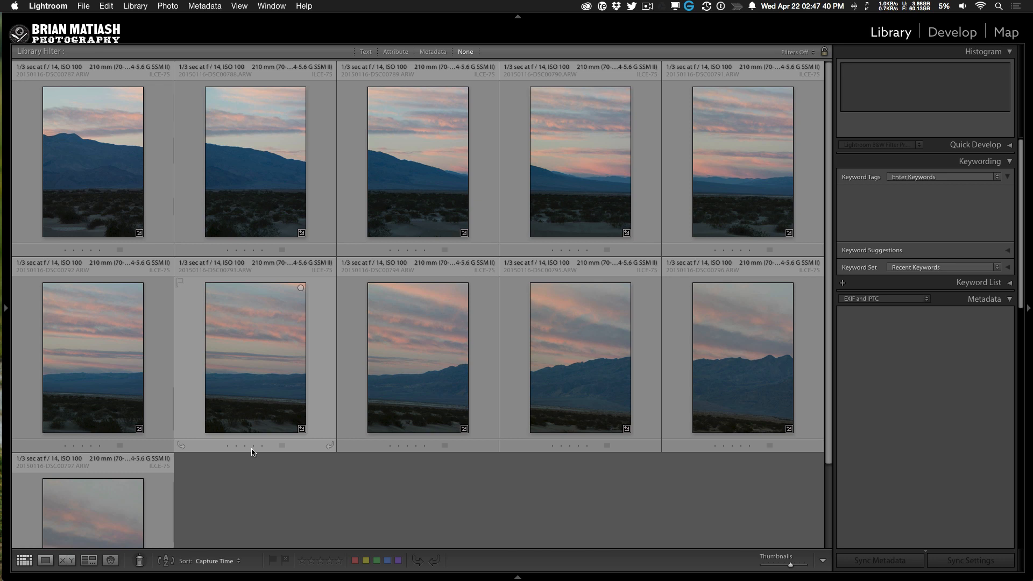
pyautogui.click(96, 184)
pyautogui.keyDown('shift'); pyautogui.click(97, 507); pyautogui.keyUp('shift')
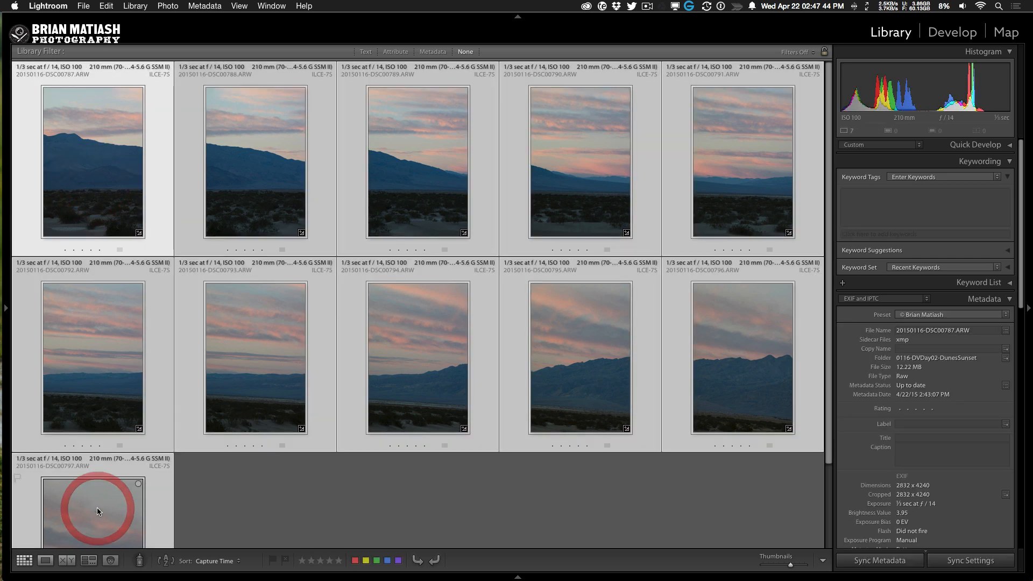
pyautogui.rightClick(263, 156)
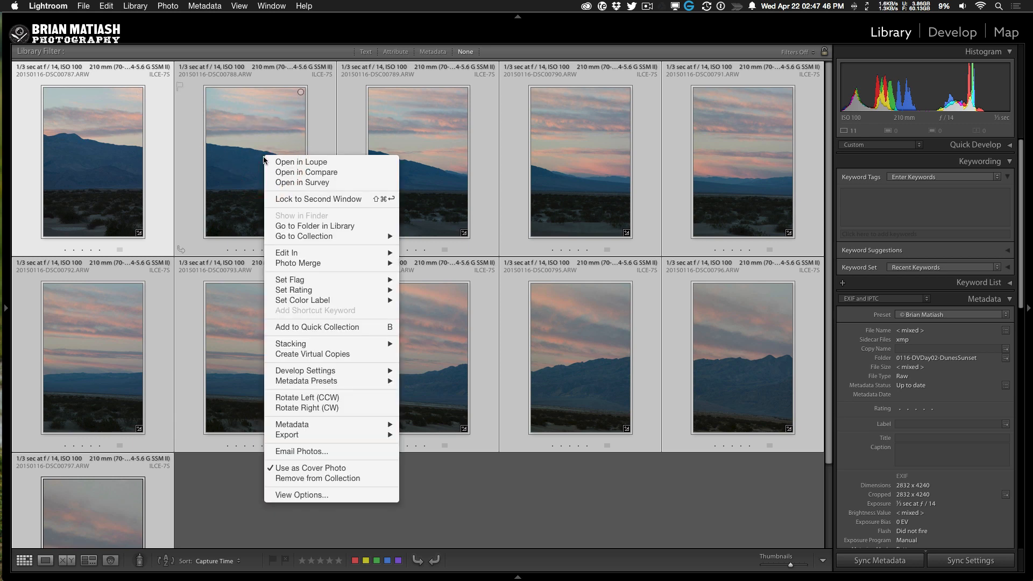
pyautogui.moveTo(356, 265)
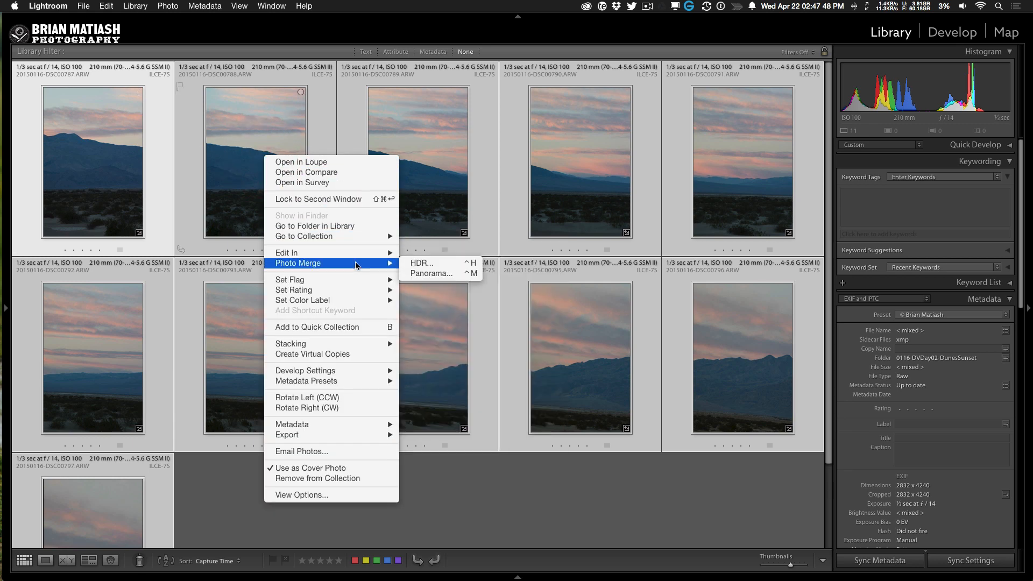
pyautogui.click(455, 274)
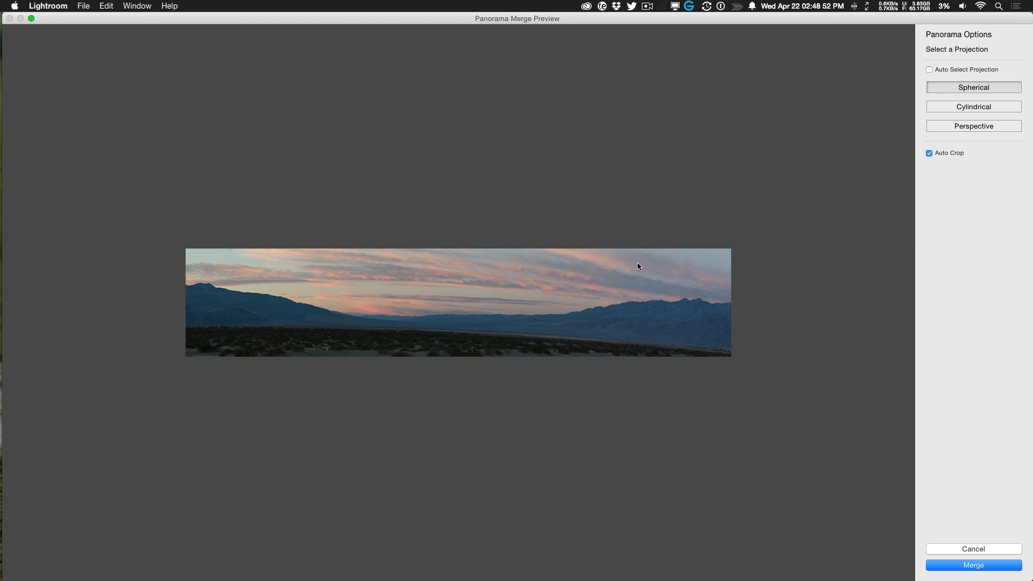
# Try to enlarge the panorama preview, including with the window's Zoom command
pyautogui.click(577, 273)
pyautogui.click(83, 6)
pyautogui.moveTo(129, 7)
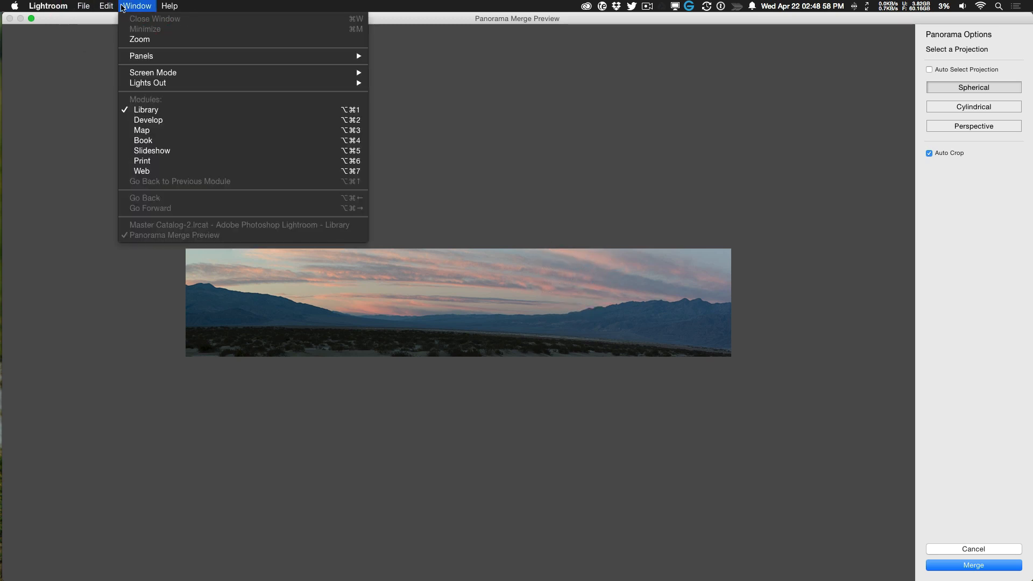
pyautogui.click(173, 38)
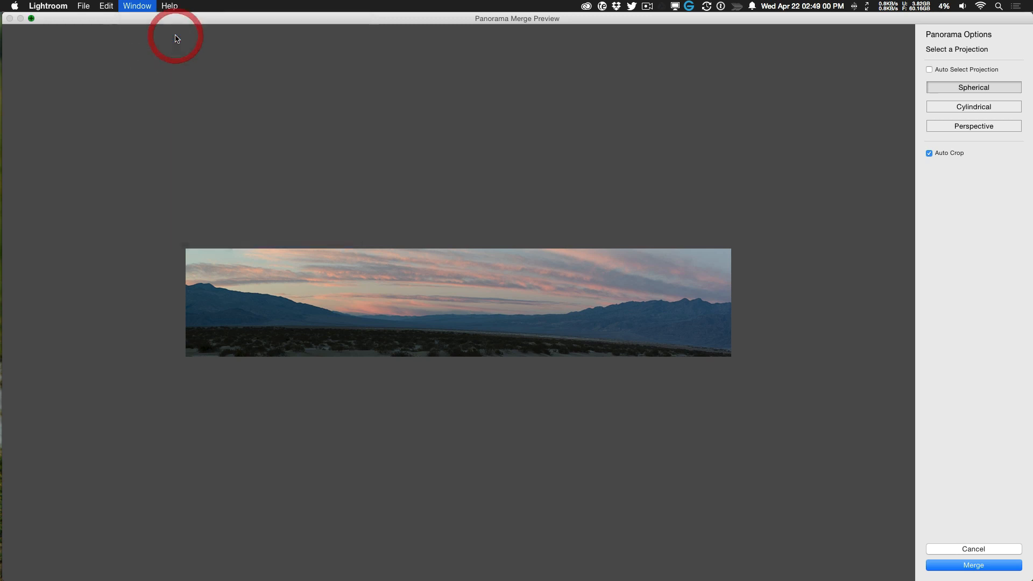
pyautogui.click(138, 7)
pyautogui.click(185, 42)
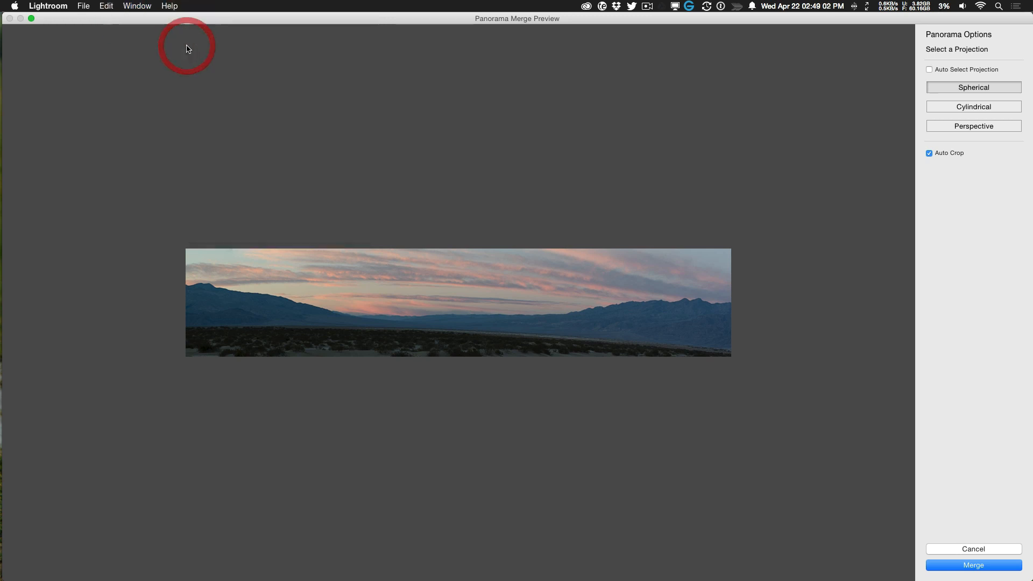
pyautogui.click(137, 6)
pyautogui.click(161, 40)
pyautogui.click(507, 231)
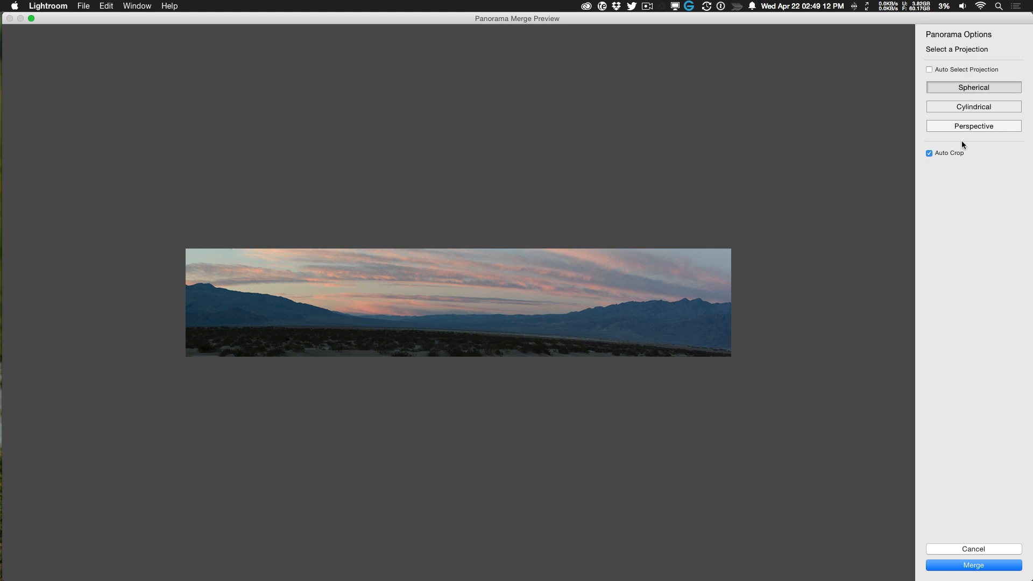
# Try Auto Select Projection, the Cylindrical and Perspective projections, and no Auto Crop, ending on manual Spherical with Auto Crop enabled
pyautogui.click(954, 70)
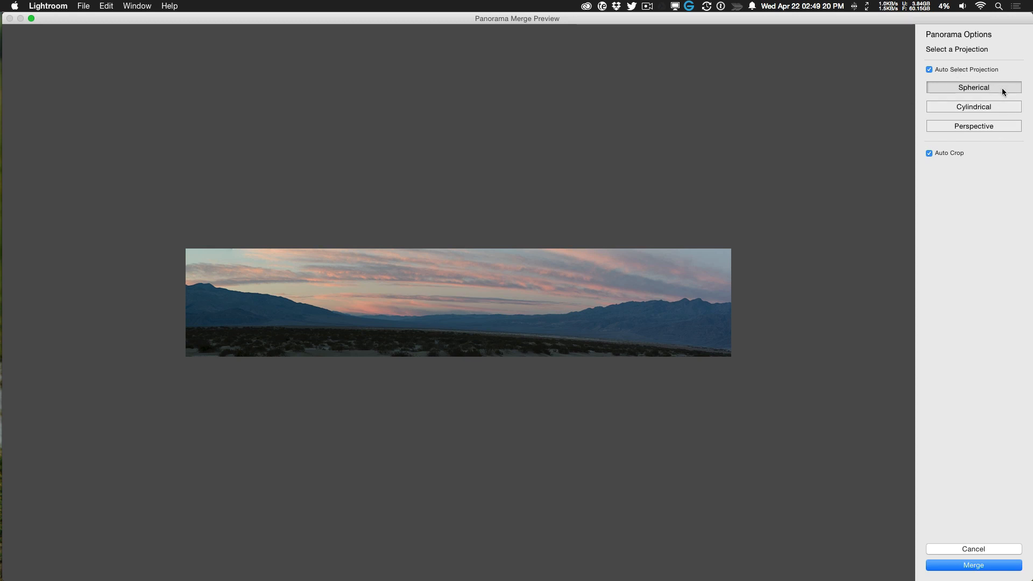
pyautogui.click(999, 107)
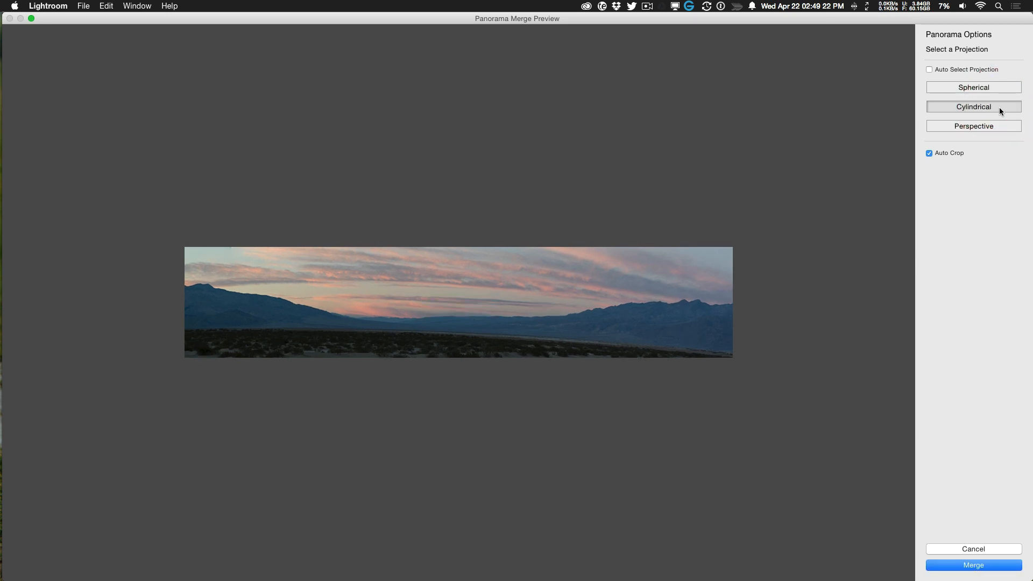
pyautogui.click(997, 126)
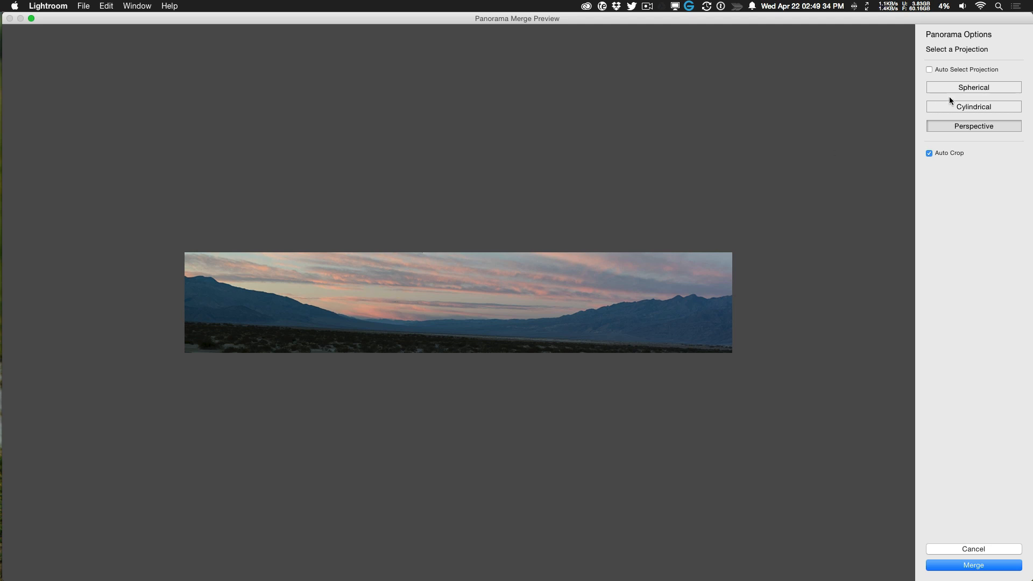
pyautogui.click(968, 87)
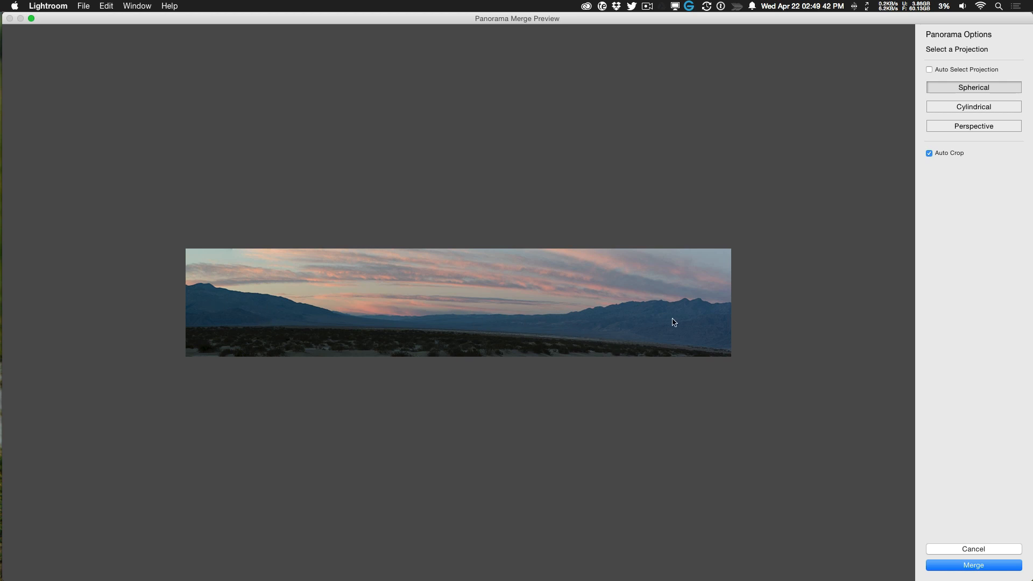
pyautogui.click(984, 126)
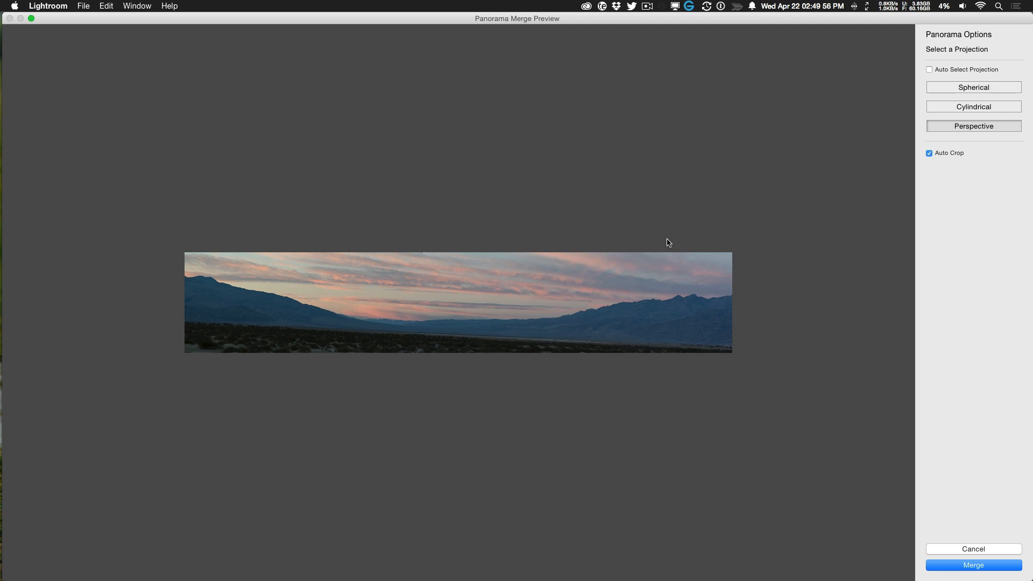
pyautogui.click(966, 86)
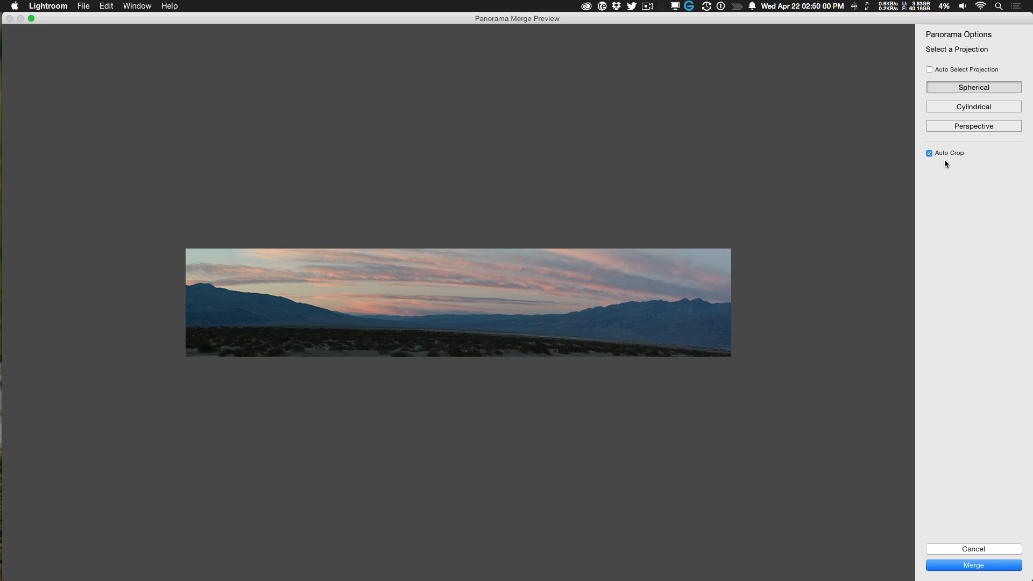
pyautogui.click(931, 155)
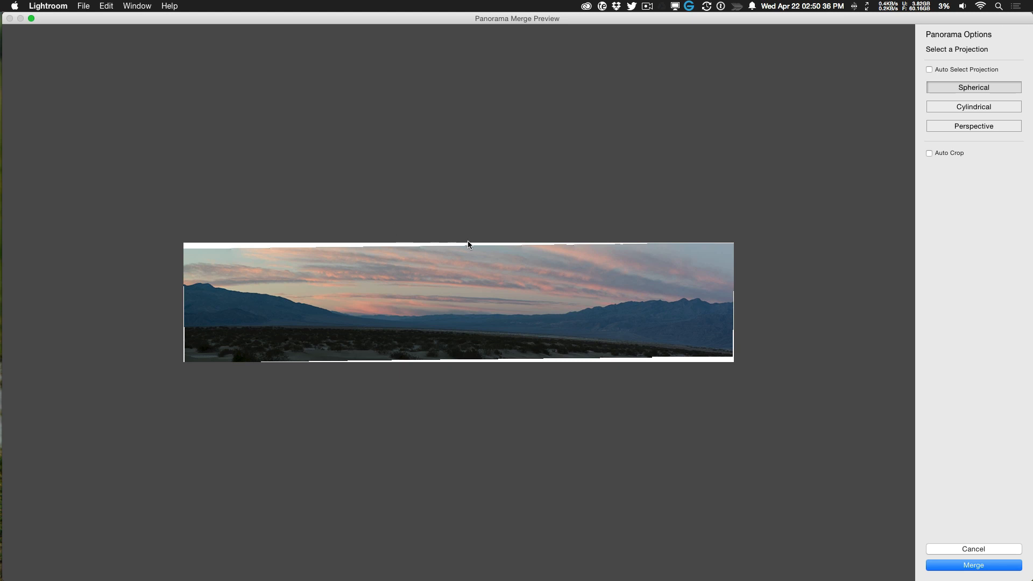
pyautogui.click(959, 156)
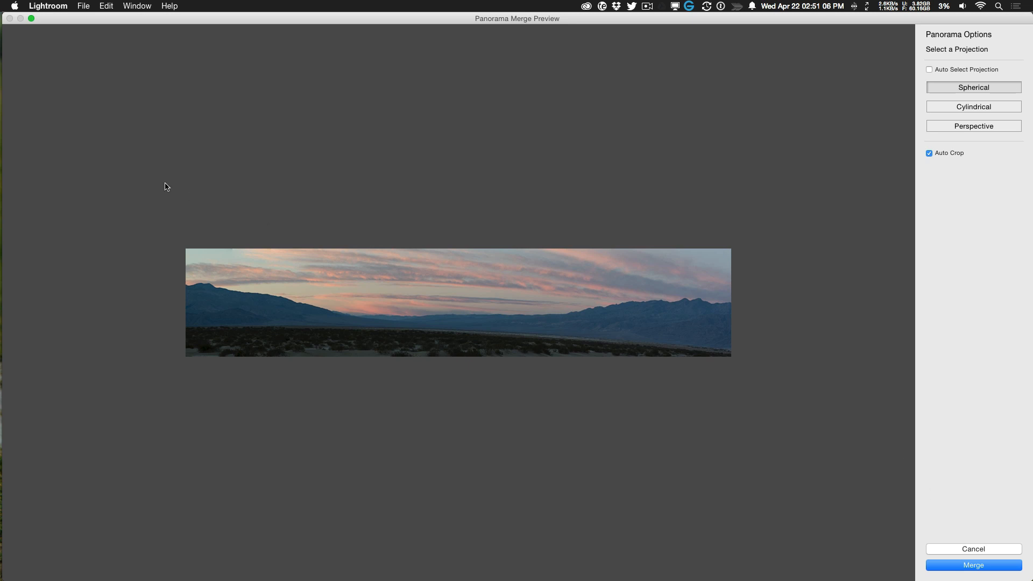
# Look up the graphics card in the Mac's system overview and close the overview
pyautogui.click(15, 6)
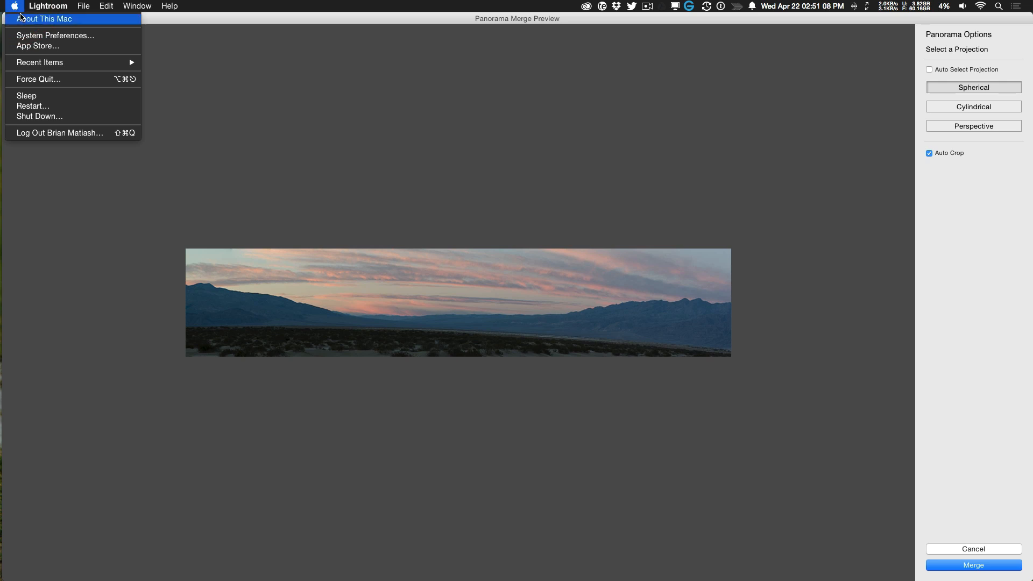
pyautogui.click(25, 18)
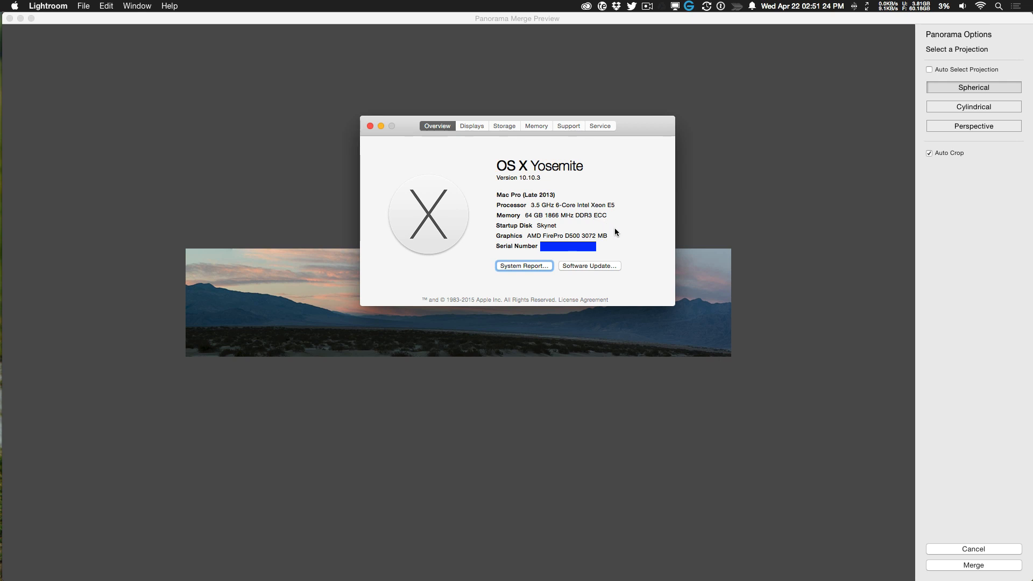
pyautogui.moveTo(607, 236); pyautogui.dragTo(527, 235)
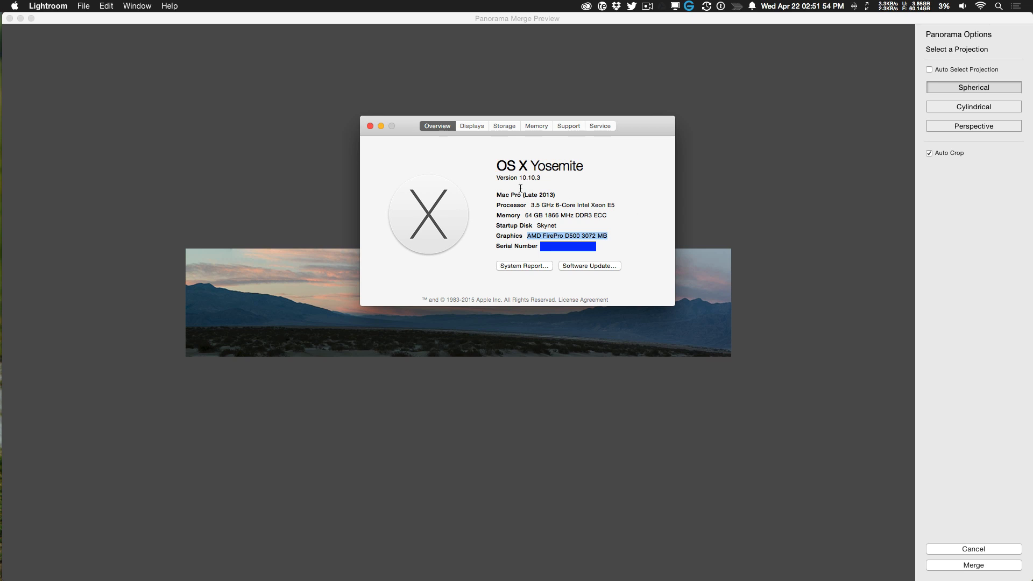
pyautogui.click(371, 126)
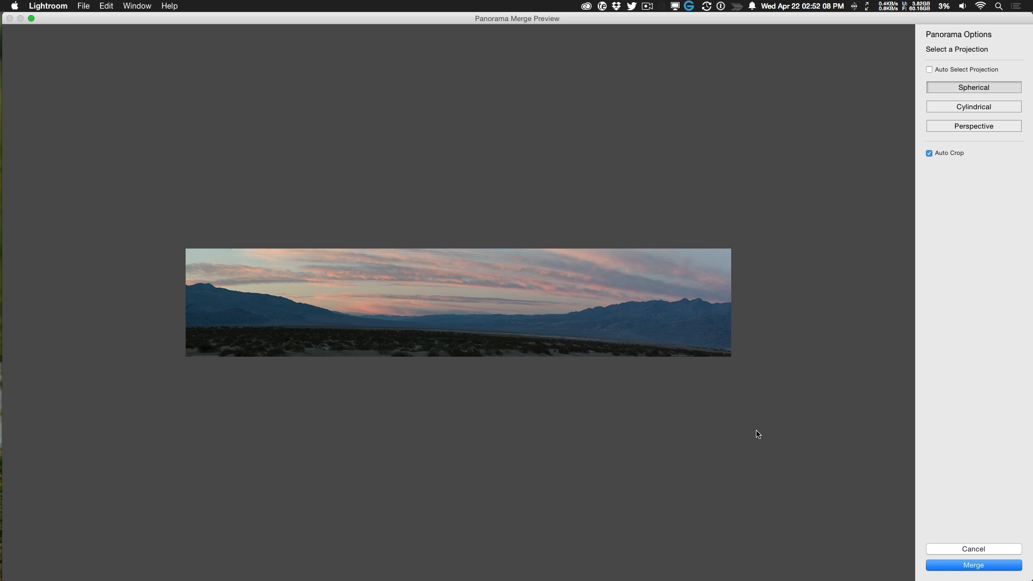
# Cancel the merge preview and examine the Photo Merge Panorama command and its Shift variant for the selected frames
pyautogui.click(946, 550)
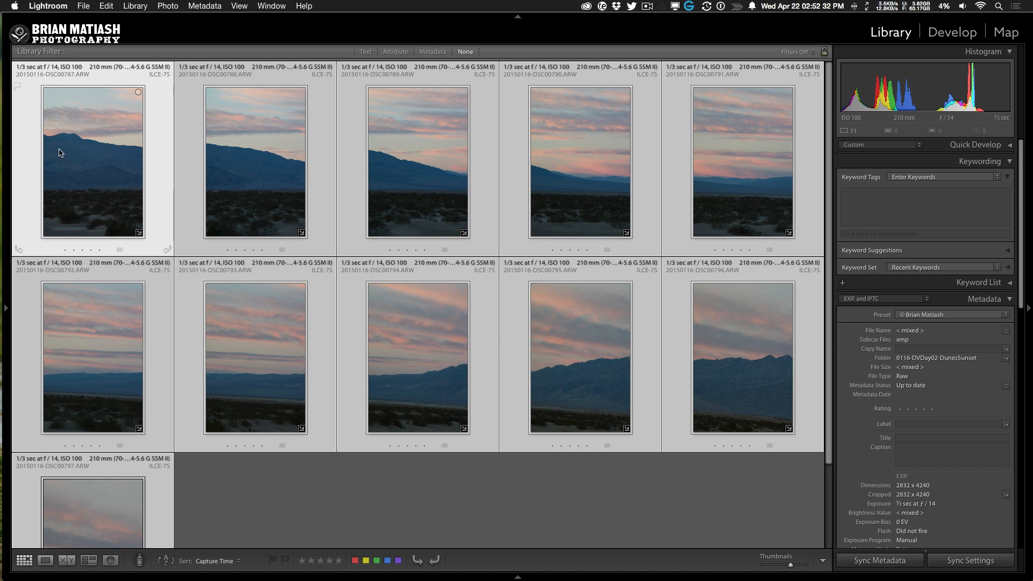
pyautogui.rightClick(416, 350)
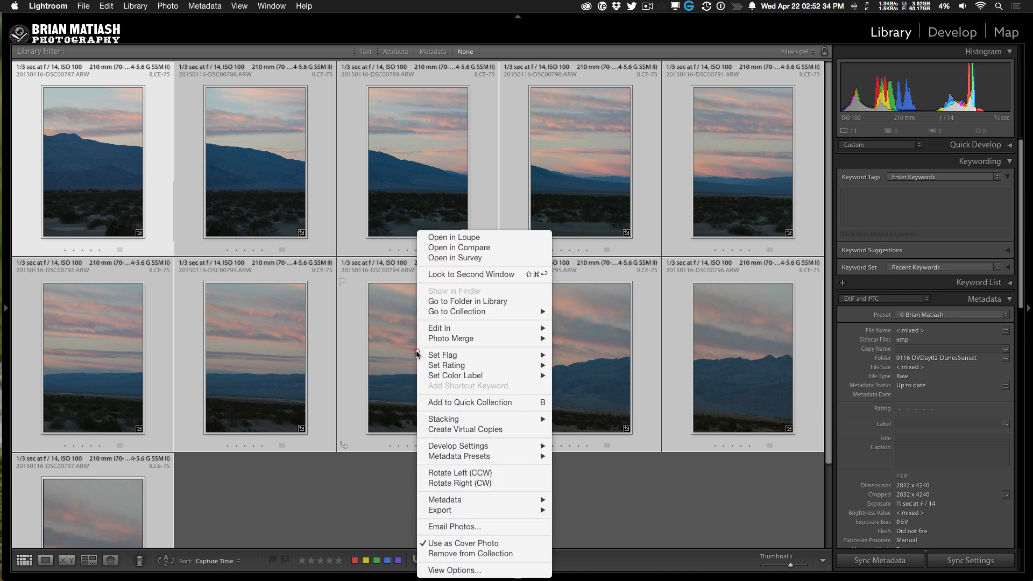
pyautogui.moveTo(522, 341)
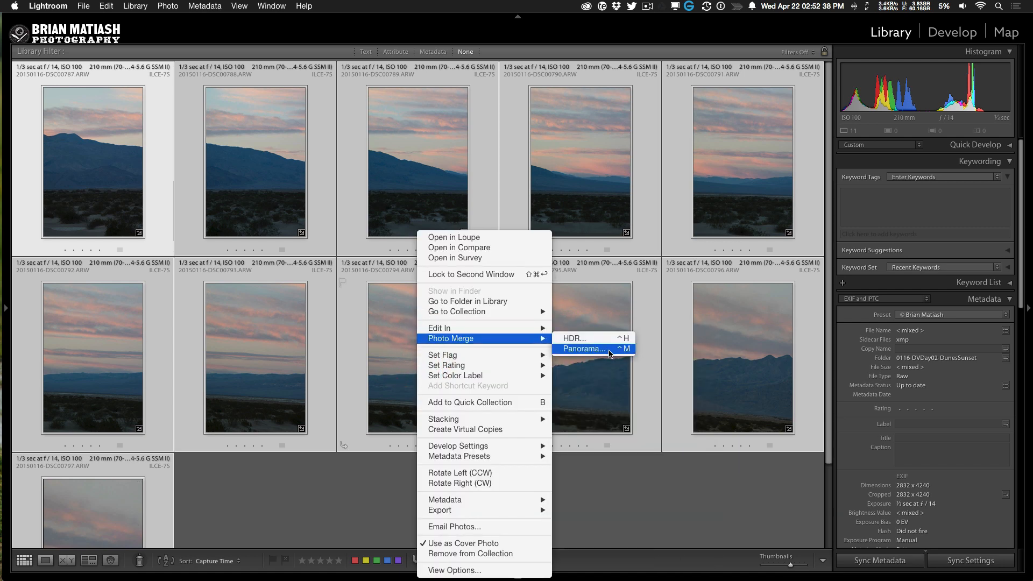
pyautogui.press('shift')
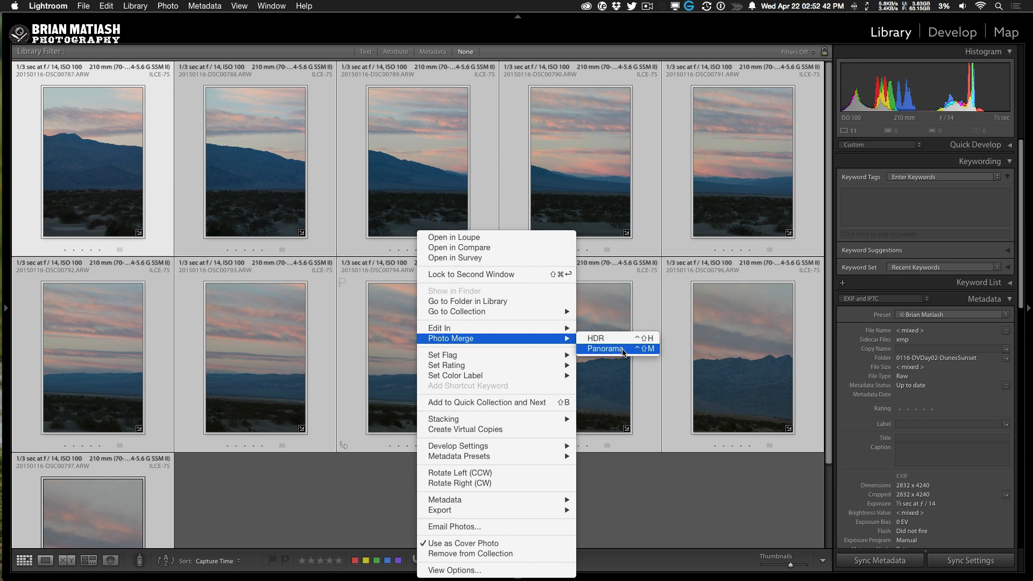
pyautogui.click(629, 350)
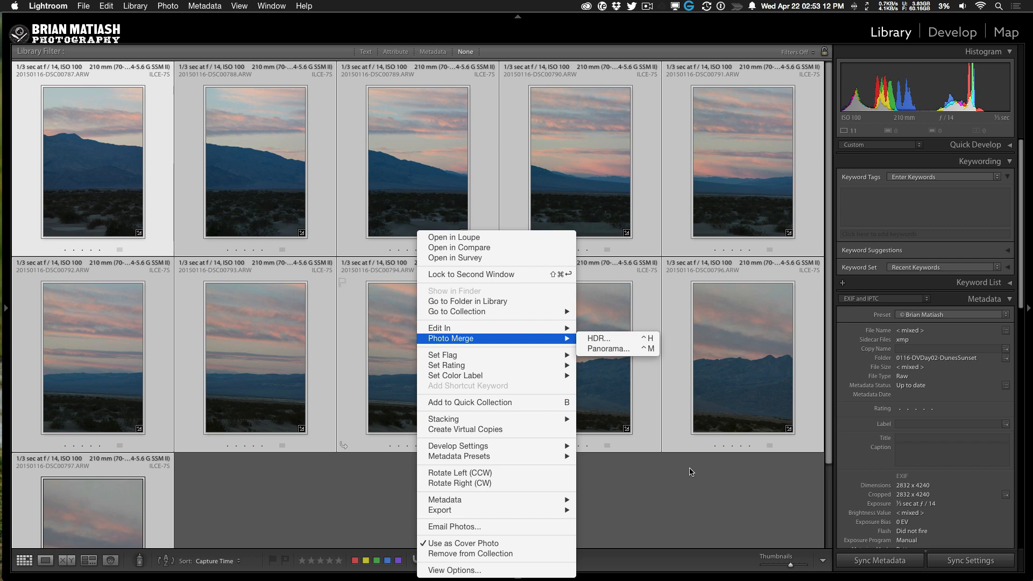
pyautogui.click(691, 472)
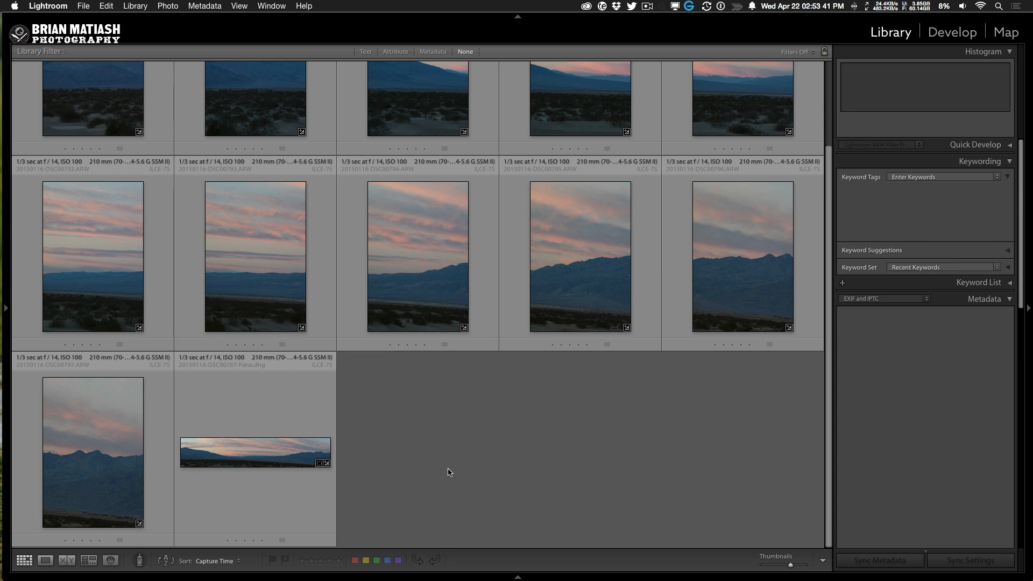
# Open the merged panorama DNG in Loupe view and review its file and EXIF metadata
pyautogui.click(246, 466)
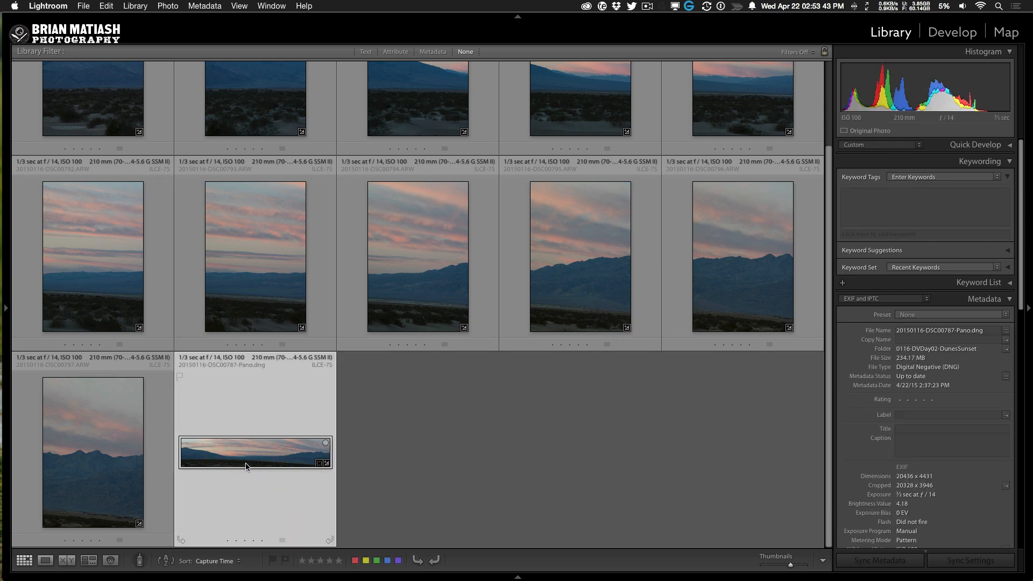
pyautogui.doubleClick(246, 466)
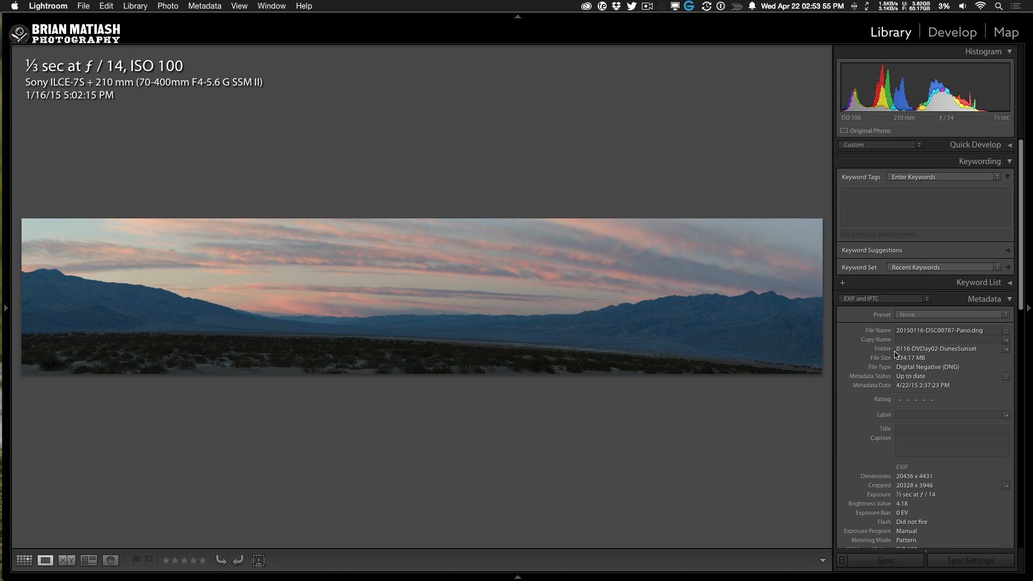
pyautogui.scroll(-2, 897, 355)
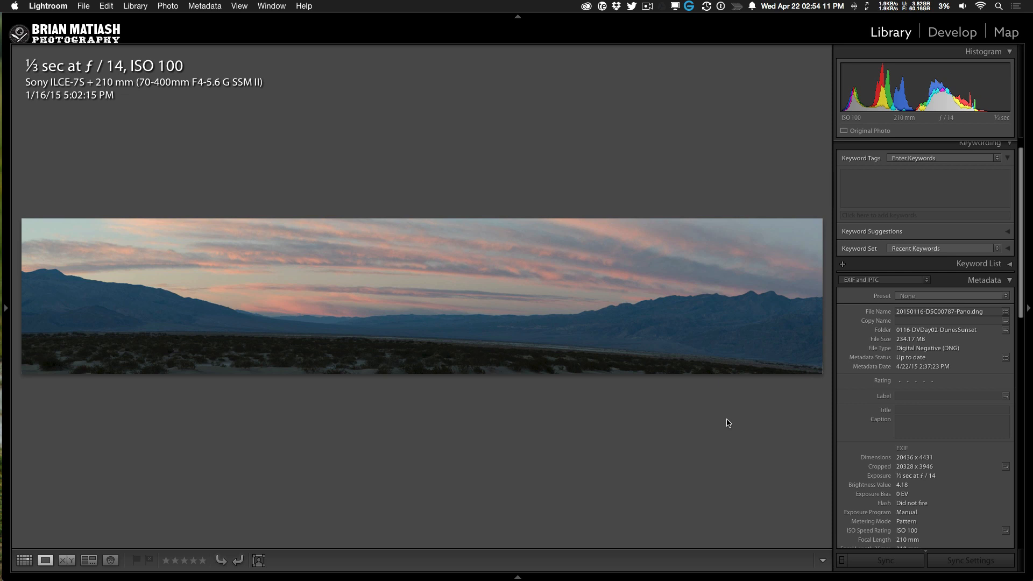
pyautogui.scroll(-2, 978, 482)
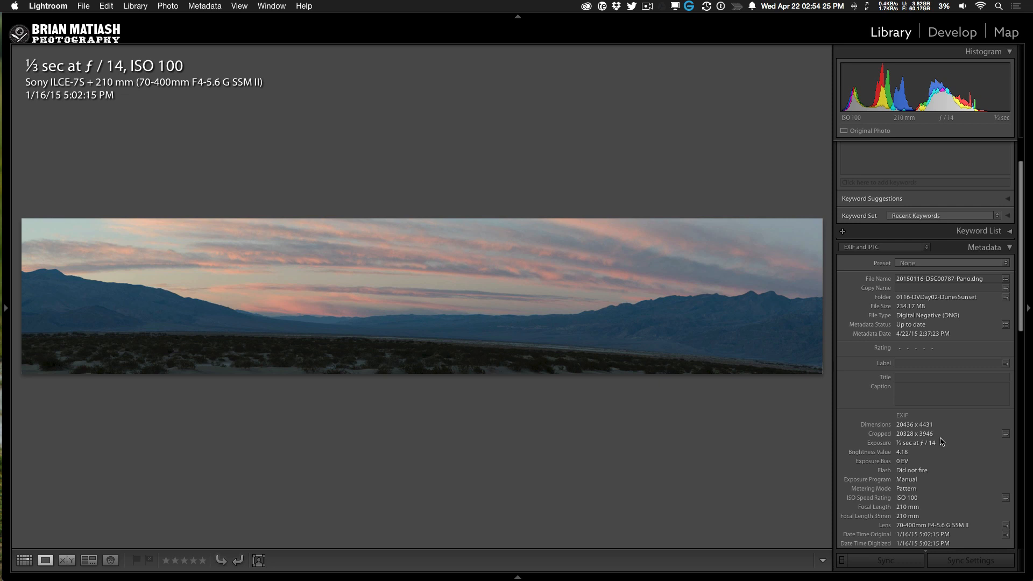
# Rotate the panorama's crop to an angle of -1.96, tighten it inside the blank edges, and hide the photo info overlay
pyautogui.click(615, 466)
pyautogui.press('r')
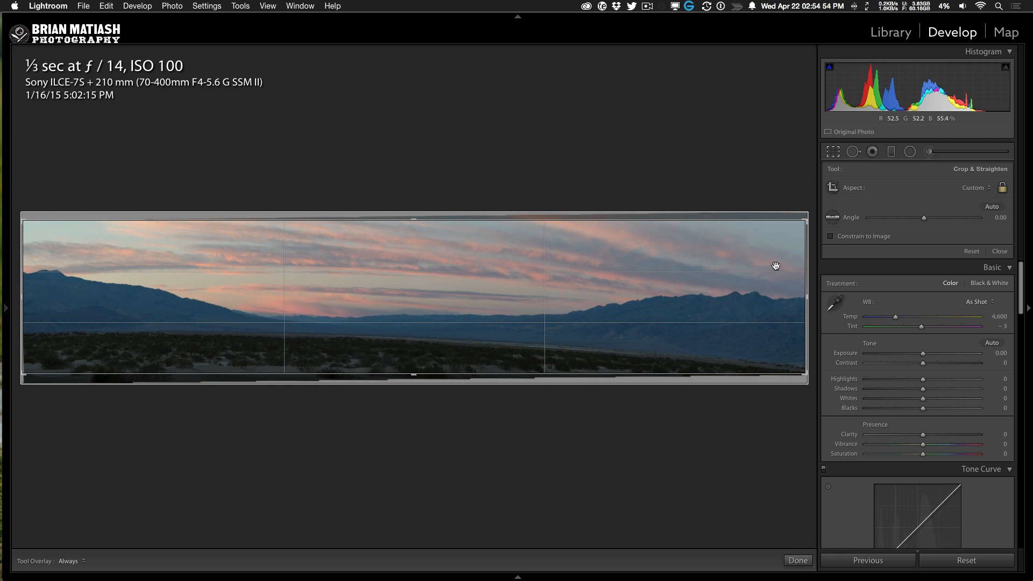
pyautogui.moveTo(801, 203); pyautogui.dragTo(794, 186)
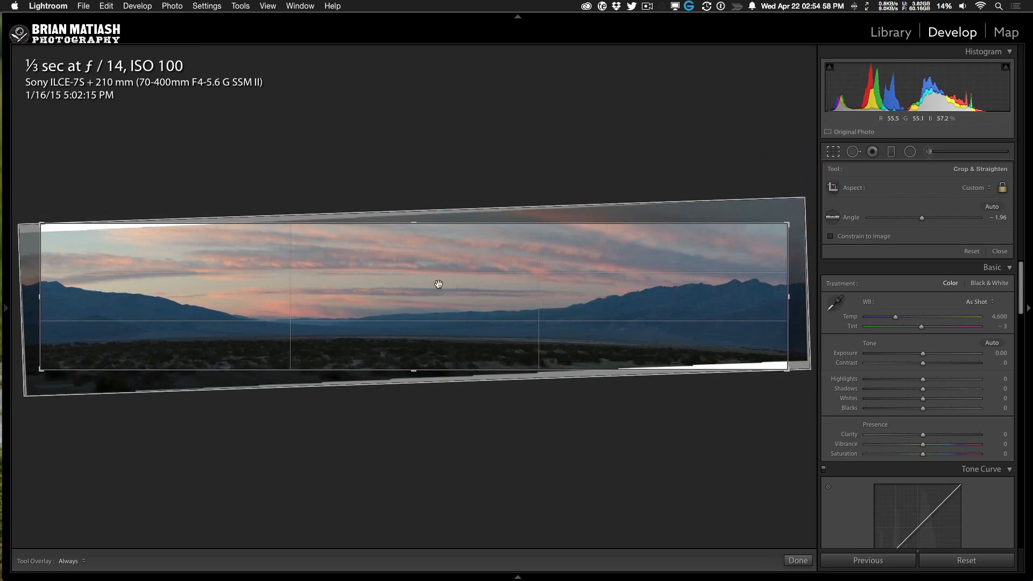
pyautogui.moveTo(412, 226); pyautogui.dragTo(413, 228)
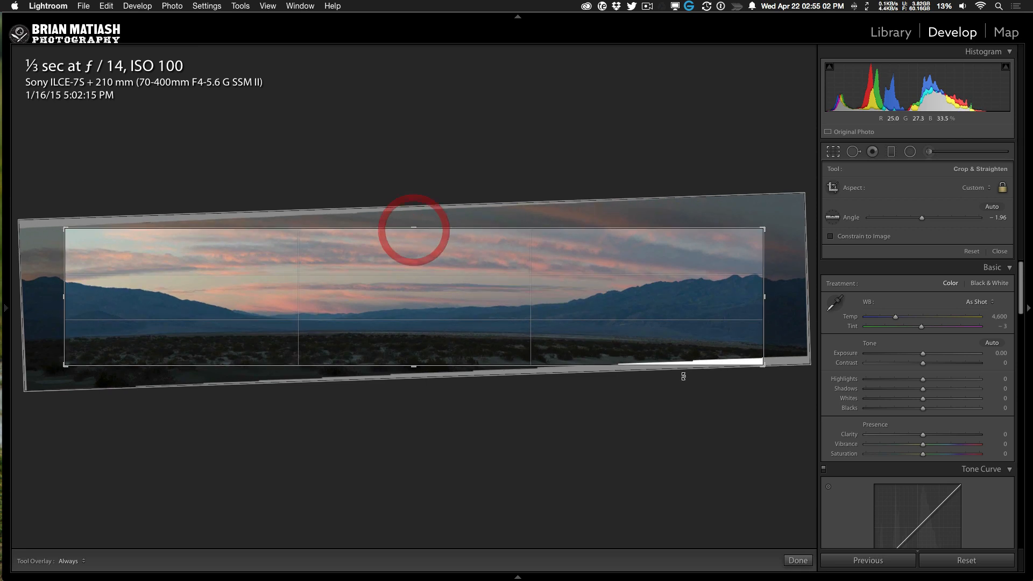
pyautogui.moveTo(763, 364); pyautogui.dragTo(744, 361)
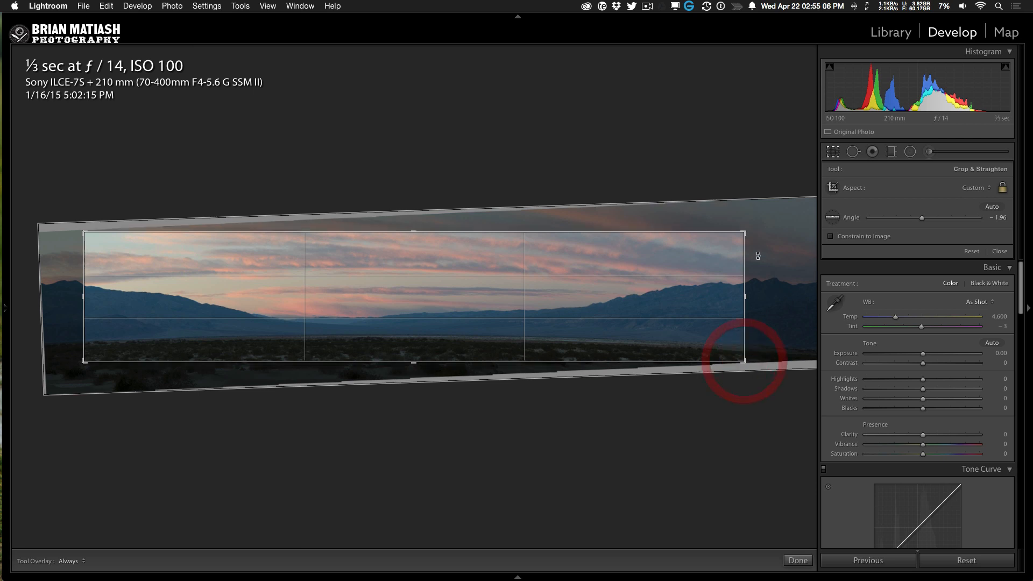
pyautogui.moveTo(769, 223); pyautogui.dragTo(768, 223)
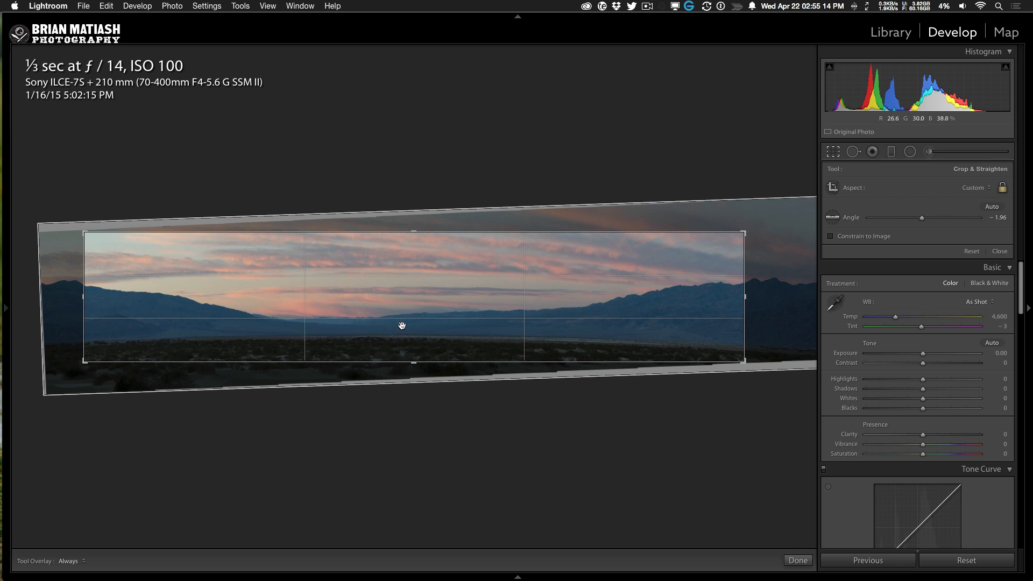
pyautogui.press('Return')
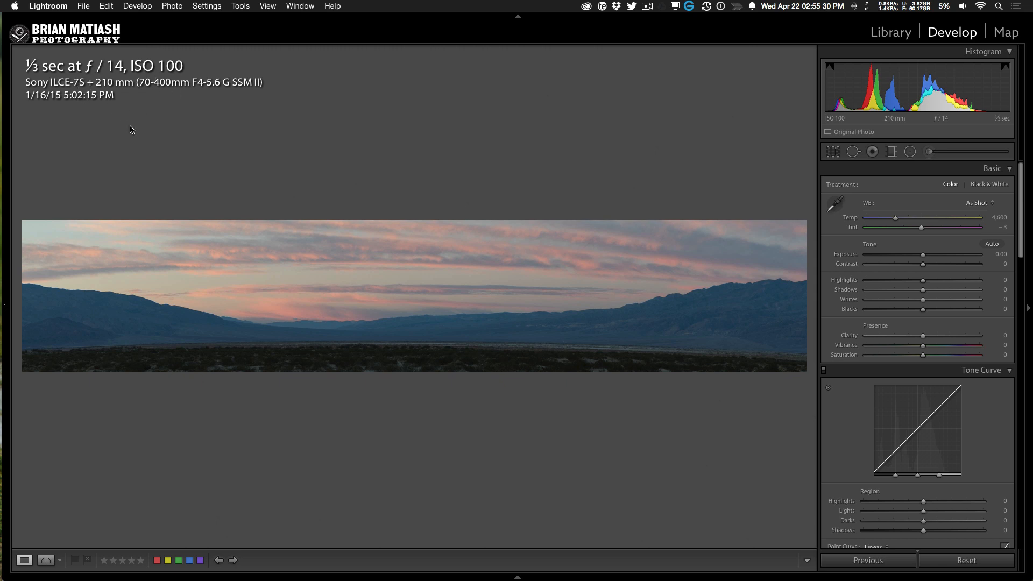
pyautogui.press('i')
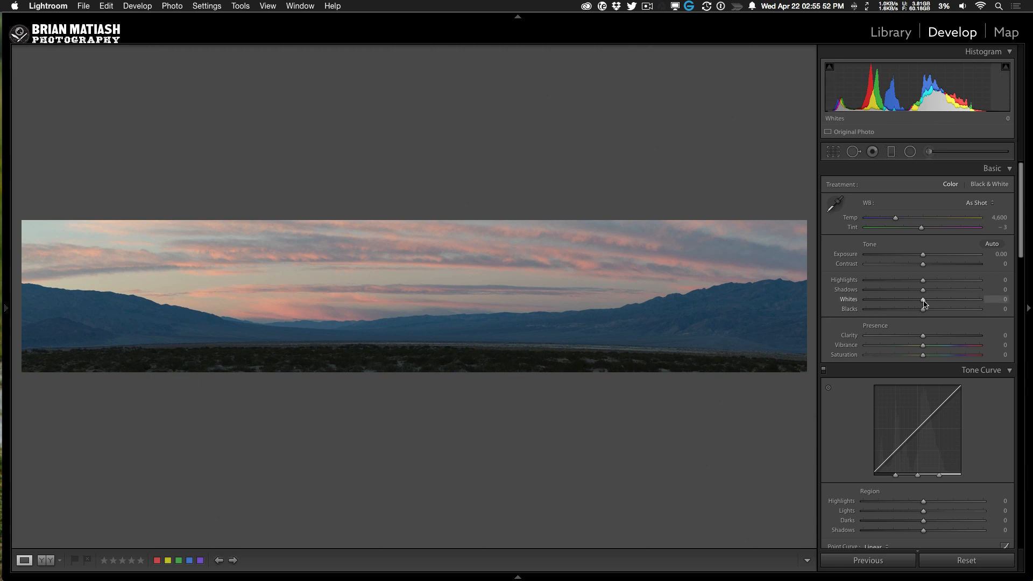
# Raise the panorama's Whites to +56 and compare the before and after versions several times
pyautogui.moveTo(924, 304); pyautogui.dragTo(956, 307)
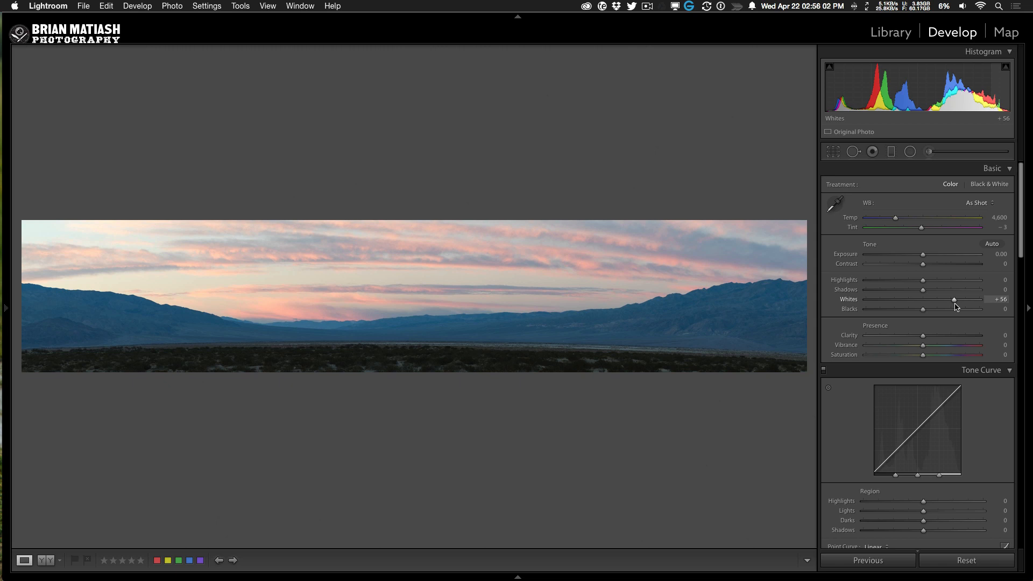
pyautogui.press('\\')
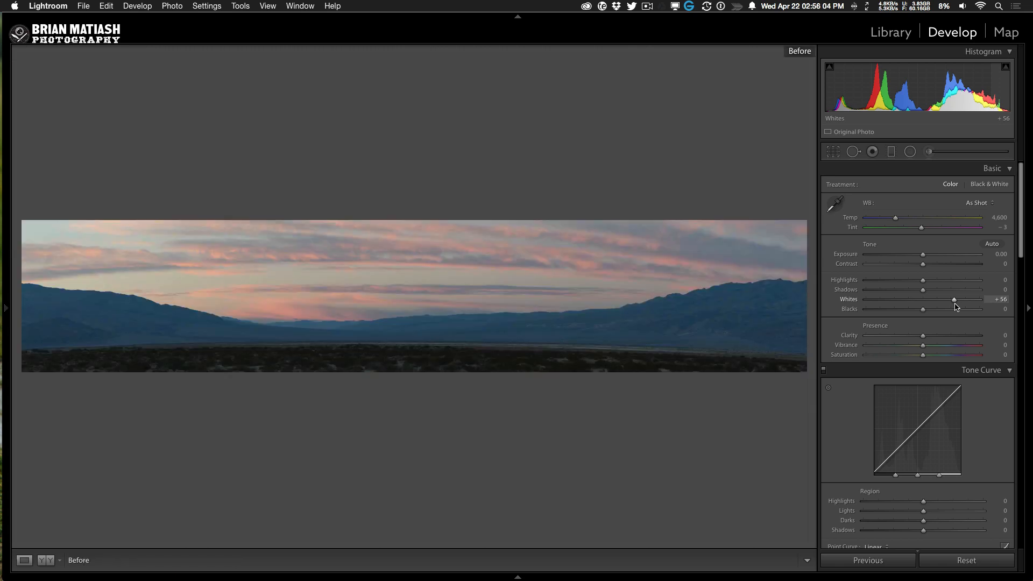
pyautogui.press('\\')
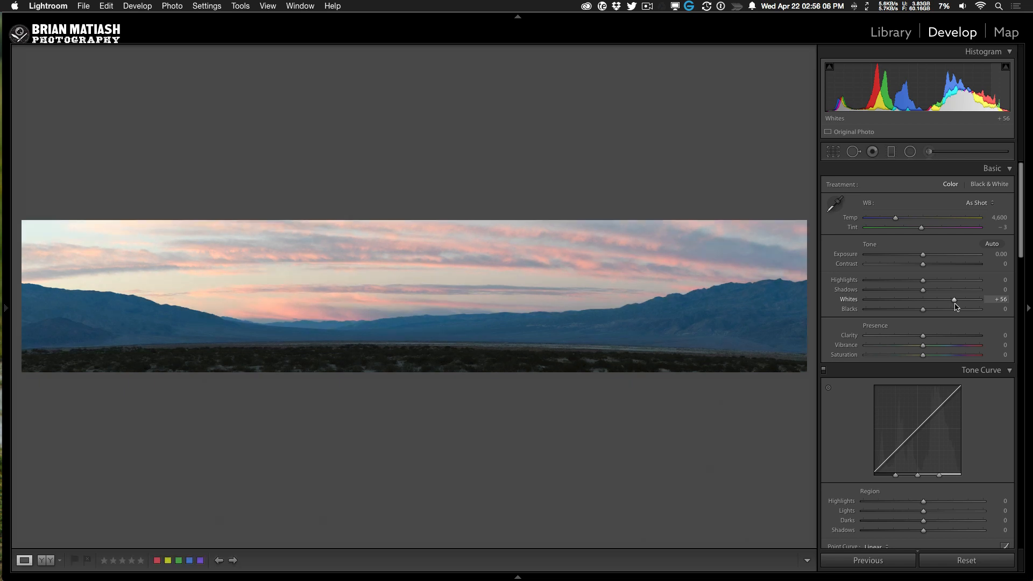
pyautogui.press('\\')
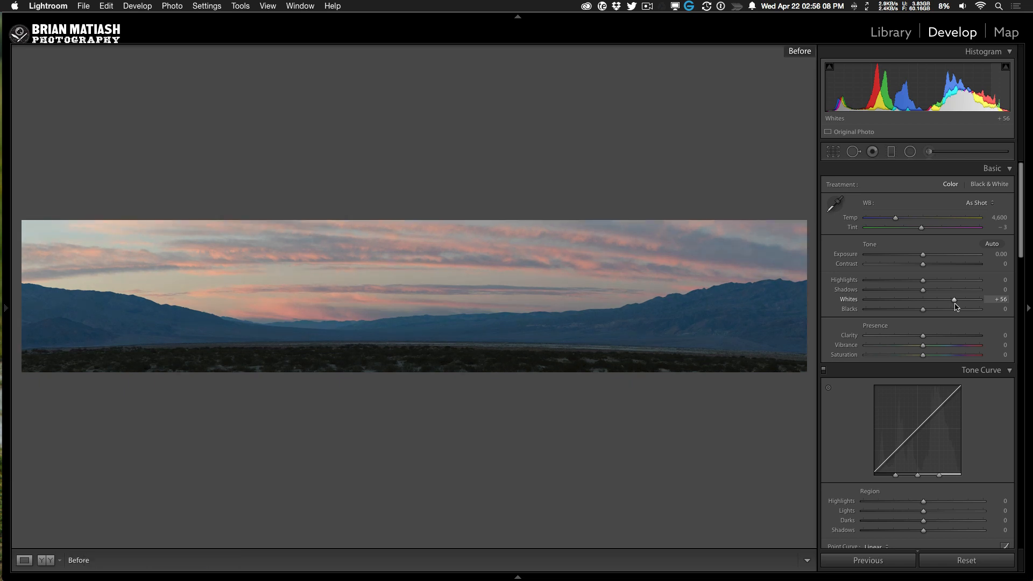
pyautogui.press('\\')
pyautogui.press('\\')
pyautogui.press('\\')
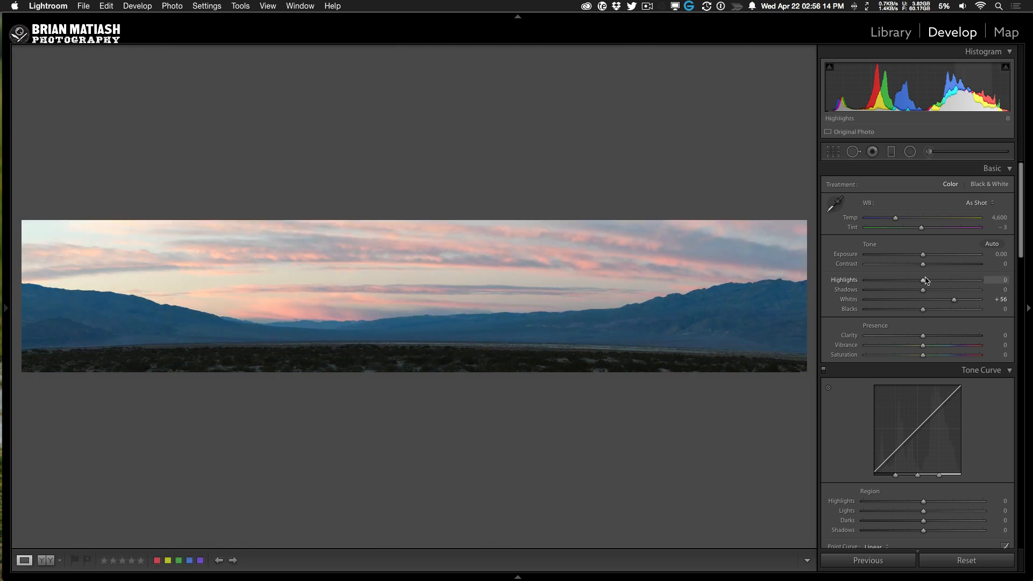
# Set the panorama's Camera Calibration profile to Camera Standard
pyautogui.scroll(-20, 909, 277)
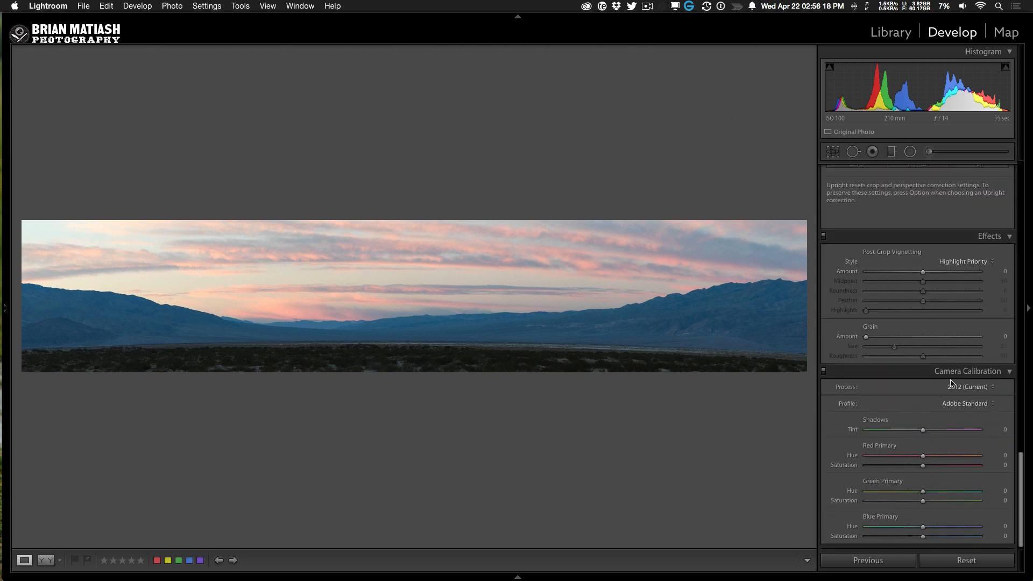
pyautogui.click(977, 406)
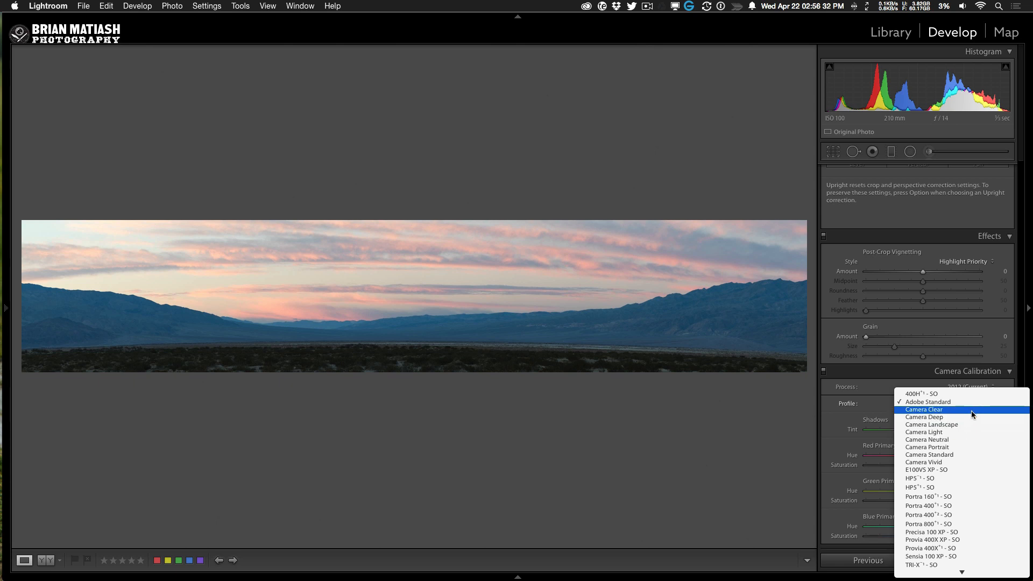
pyautogui.click(966, 456)
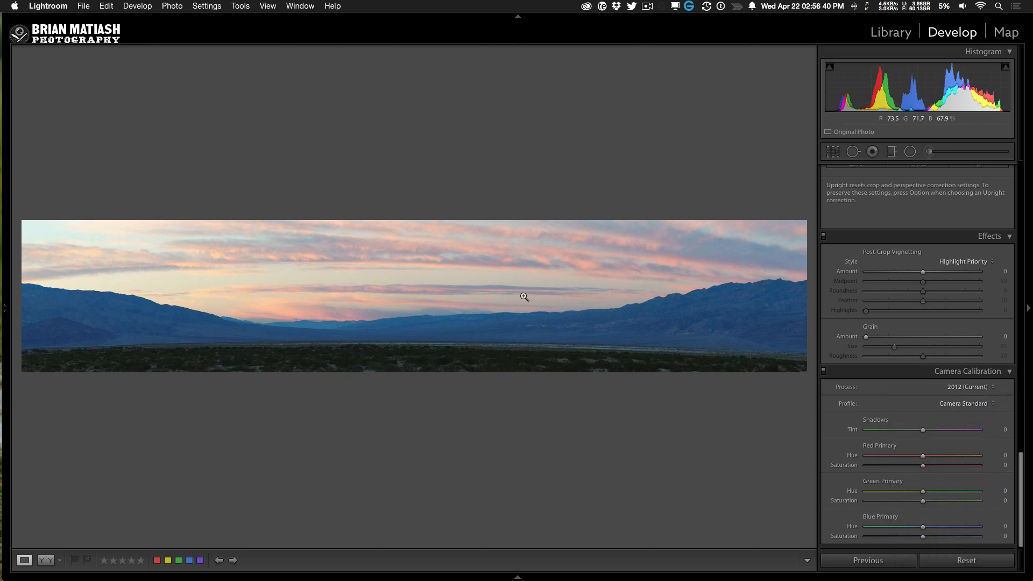
# Refine the panorama's basic tone with Whites at +63, Blacks at -28 and Exposure at +0.25
pyautogui.scroll(15, 926, 345)
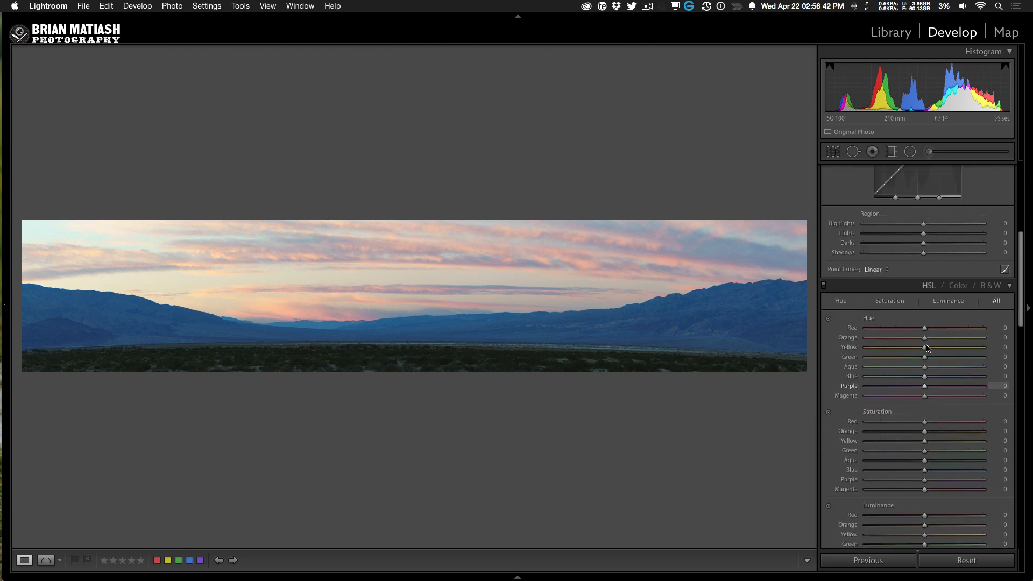
pyautogui.scroll(5, 927, 345)
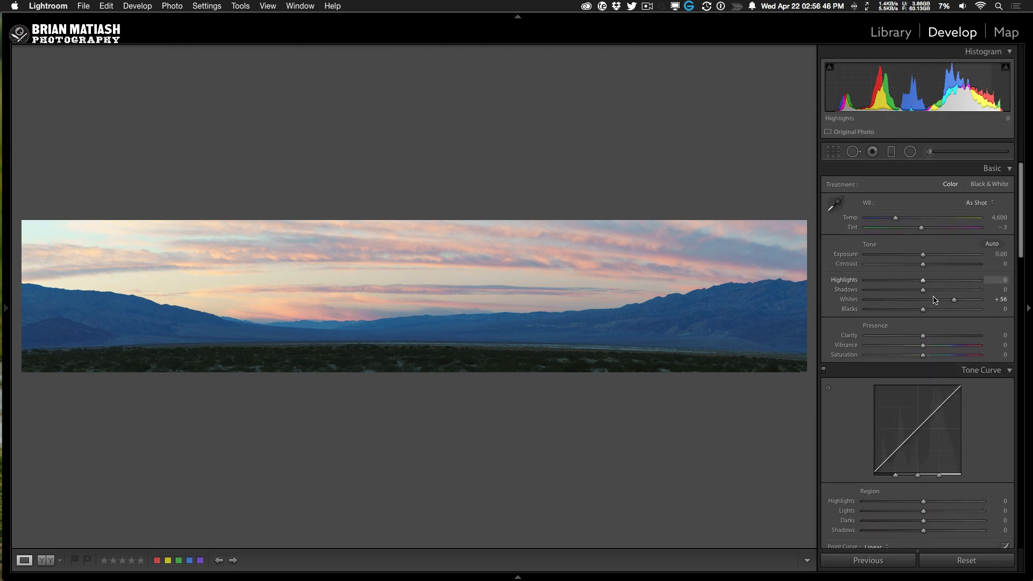
pyautogui.moveTo(923, 309); pyautogui.dragTo(961, 303)
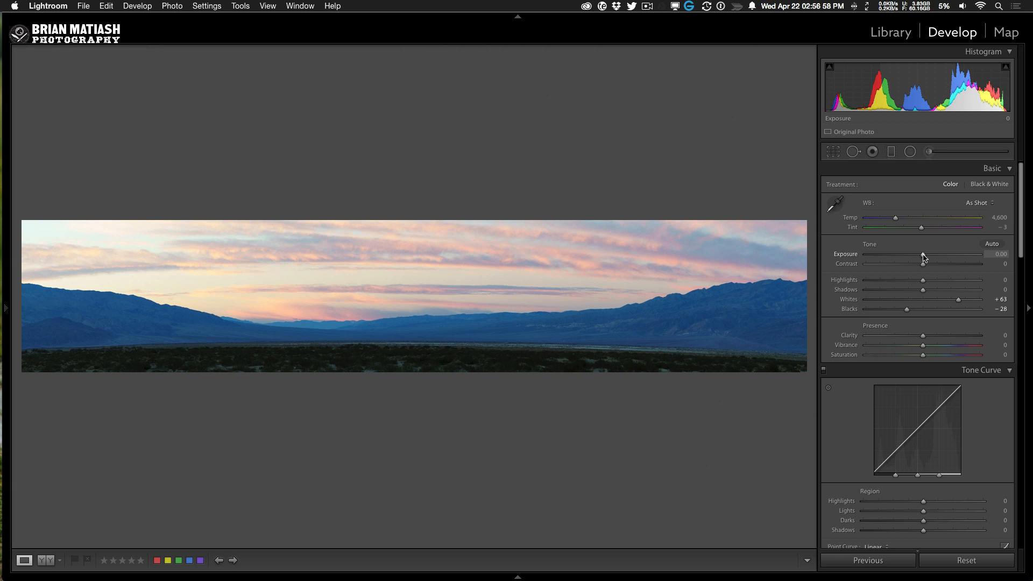
pyautogui.moveTo(923, 257); pyautogui.dragTo(927, 257)
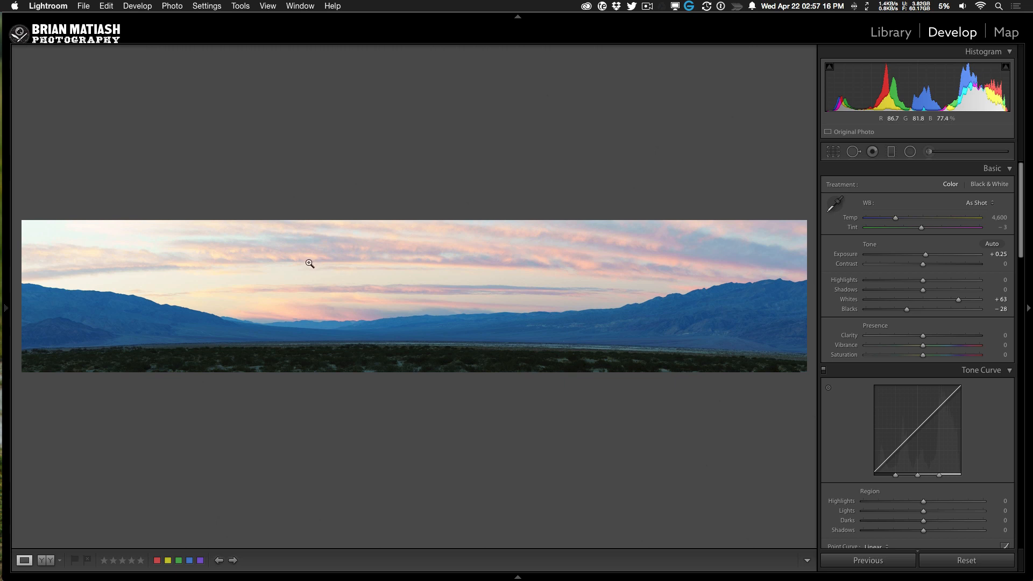
# Set up a new graduated filter with Temp 5, Exposure -0.44, Contrast 21, Clarity 11, Saturation 12 and the other sliders at 0
pyautogui.click(891, 153)
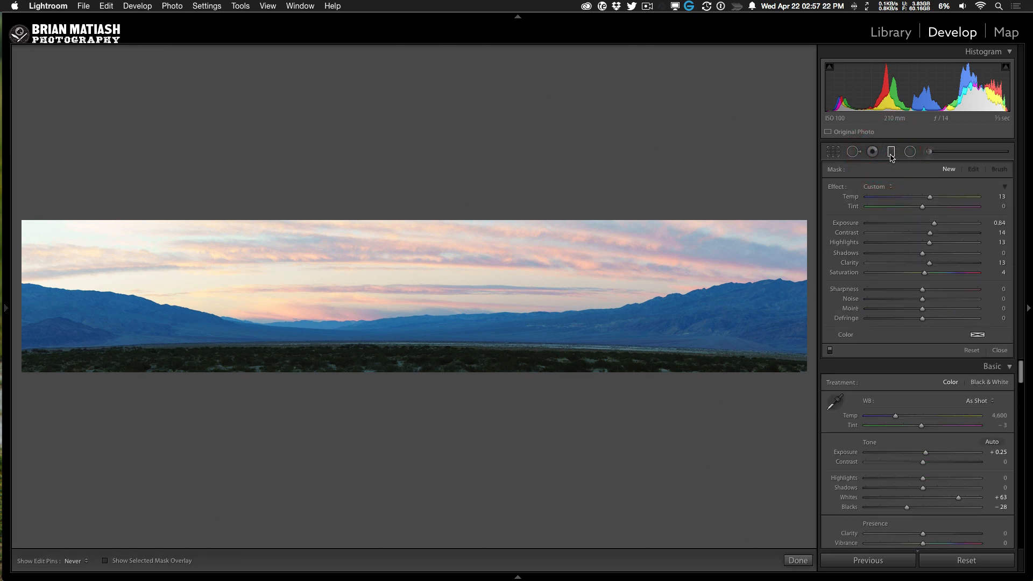
pyautogui.click(883, 187)
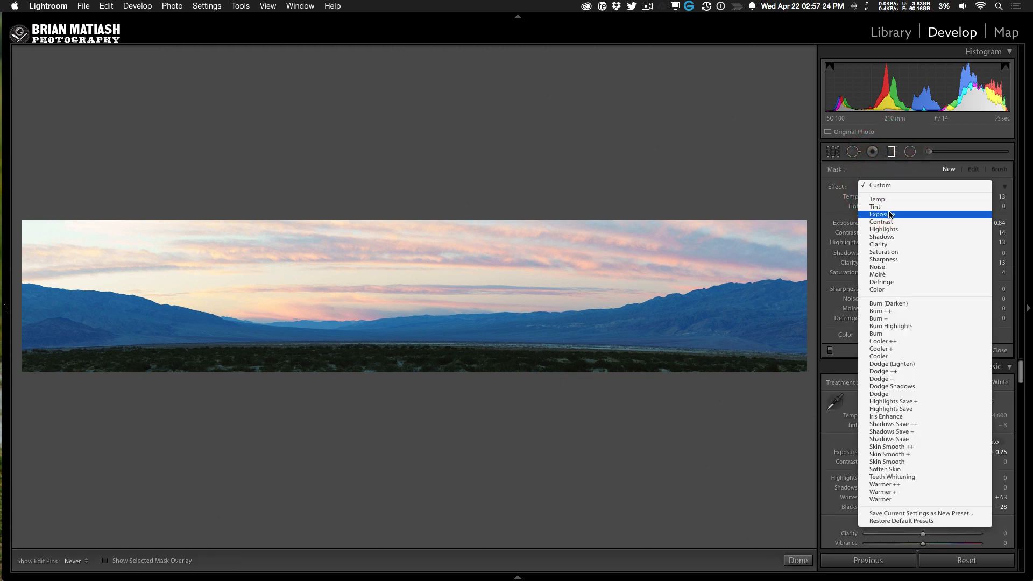
pyautogui.click(889, 214)
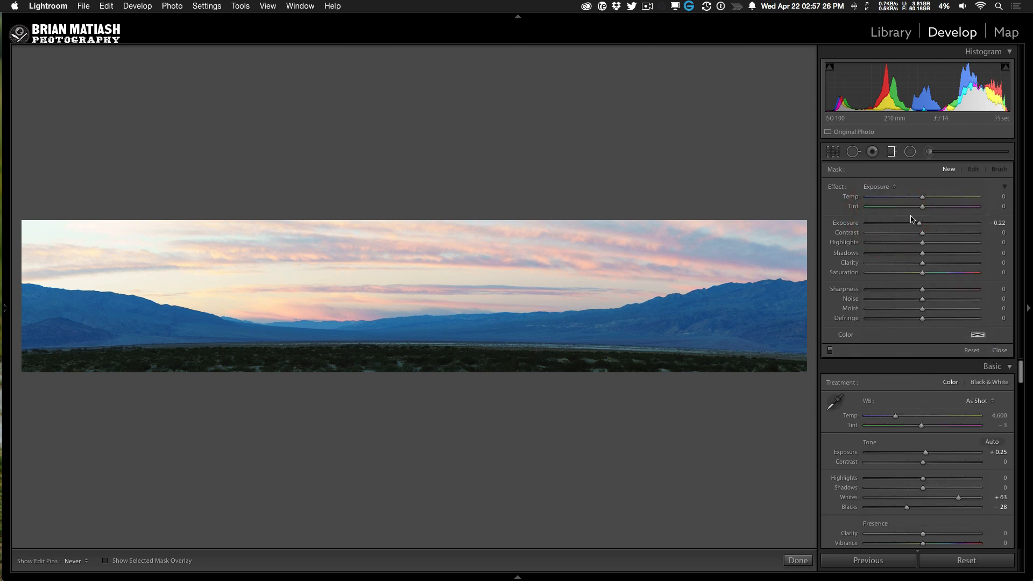
pyautogui.moveTo(922, 226); pyautogui.dragTo(919, 226)
pyautogui.click(917, 224)
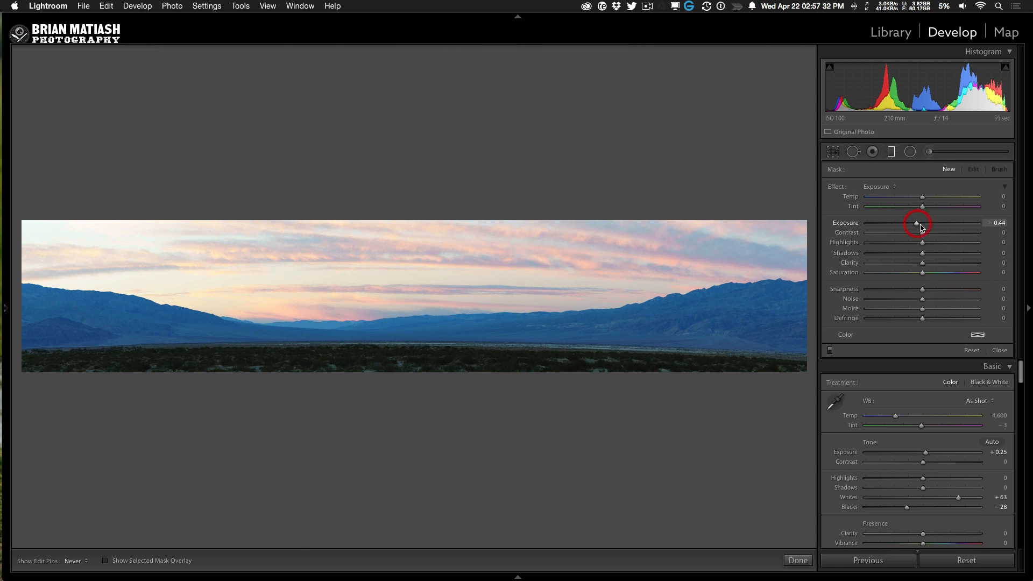
pyautogui.click(934, 232)
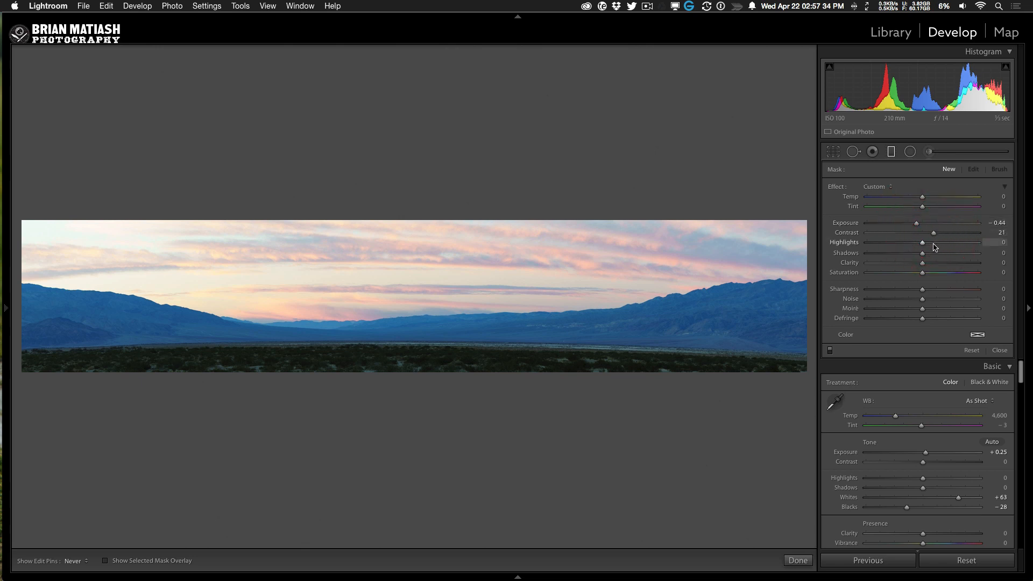
pyautogui.click(929, 262)
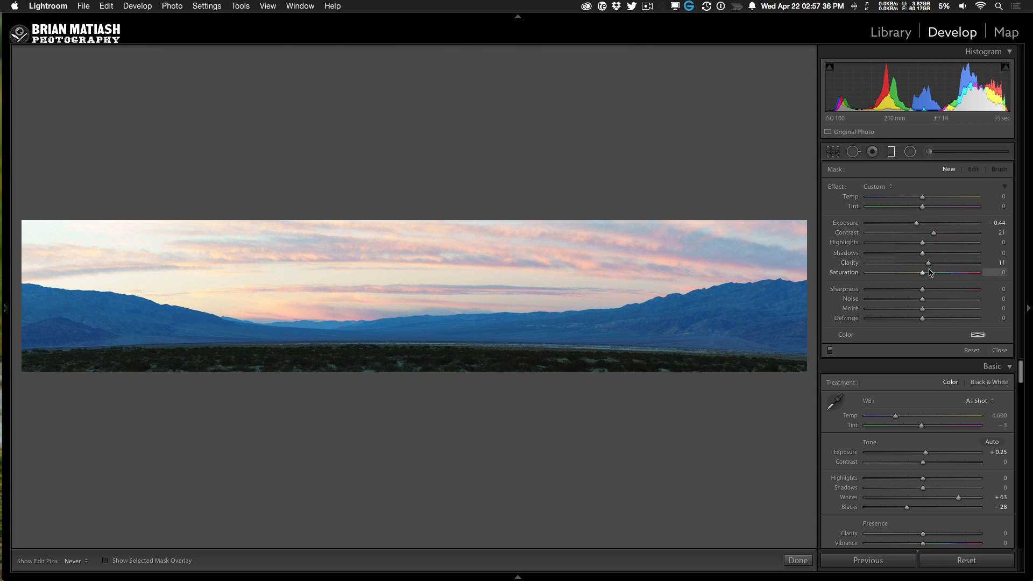
pyautogui.click(930, 272)
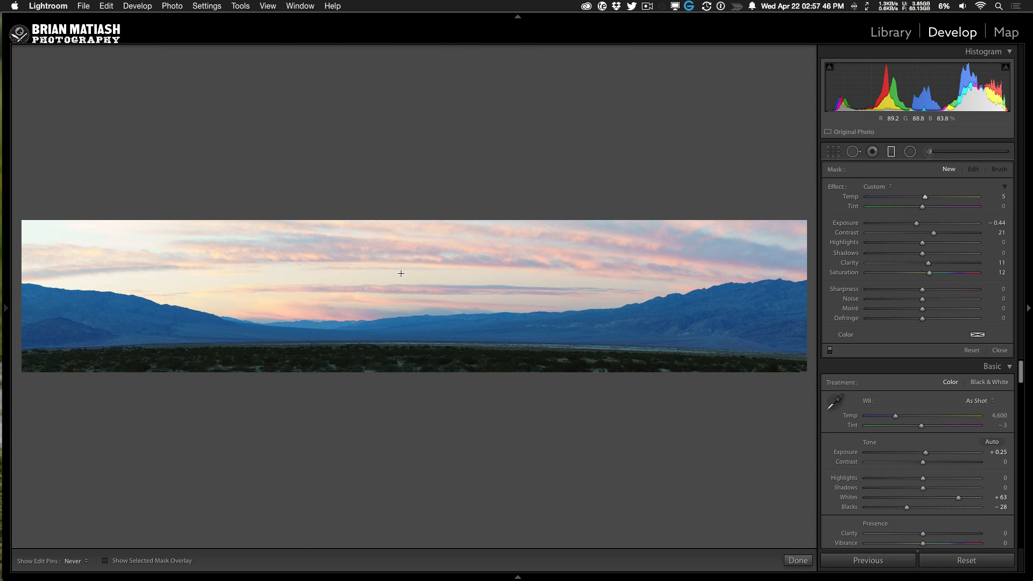
# Draw the graduated filter over the sky, fading from the middle of the sky down to the dark foreground
pyautogui.click(403, 270)
pyautogui.moveTo(402, 270); pyautogui.dragTo(408, 358)
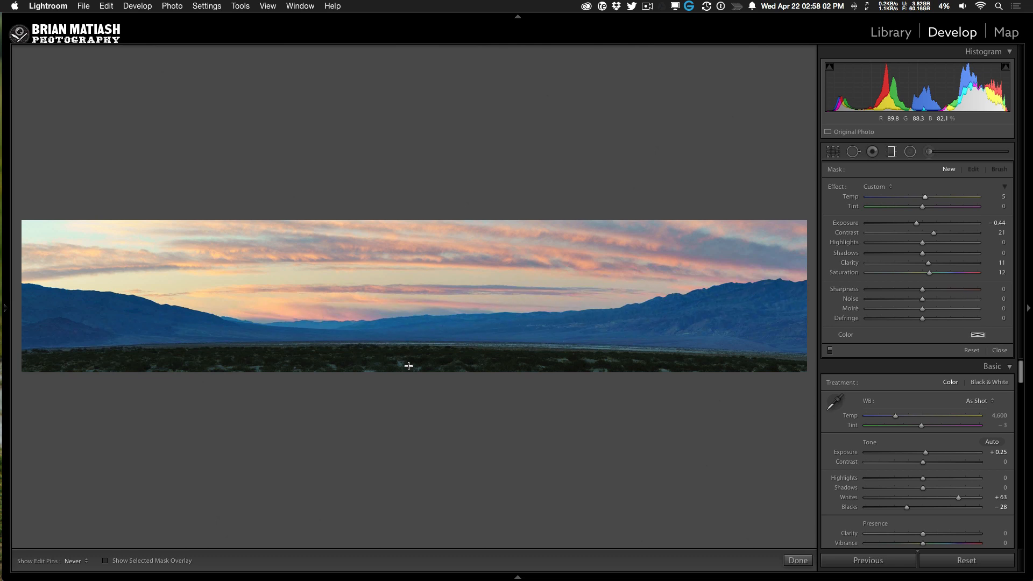
pyautogui.moveTo(408, 366); pyautogui.dragTo(407, 363)
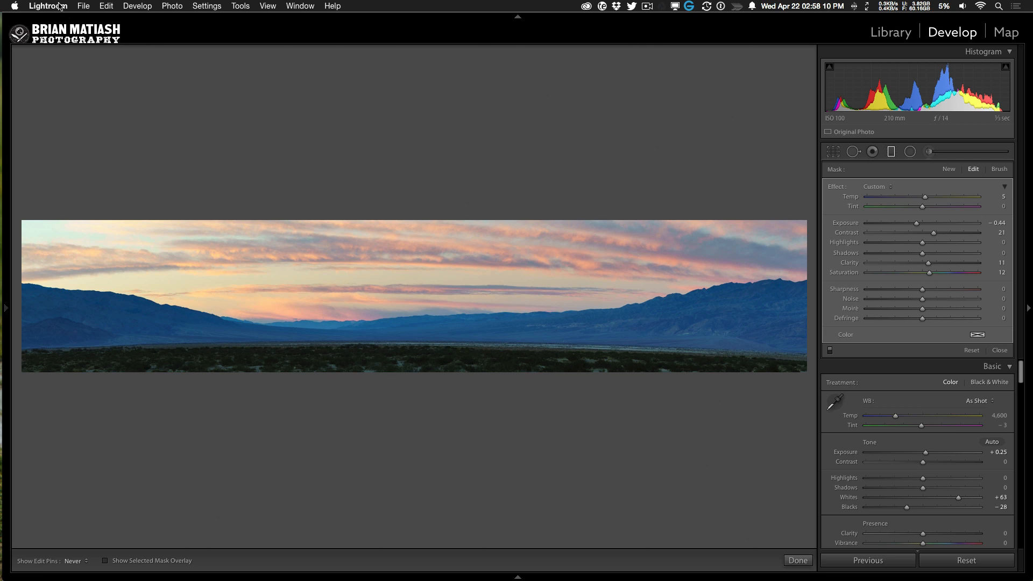
# Check the Use Graphics Processor option in the Performance preferences and close the preferences
pyautogui.click(38, 6)
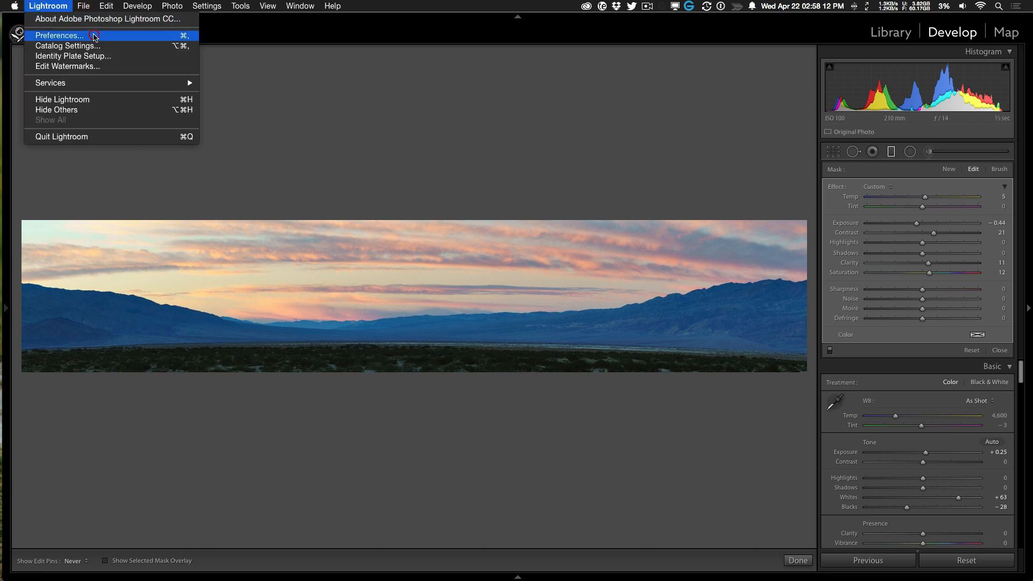
pyautogui.click(93, 36)
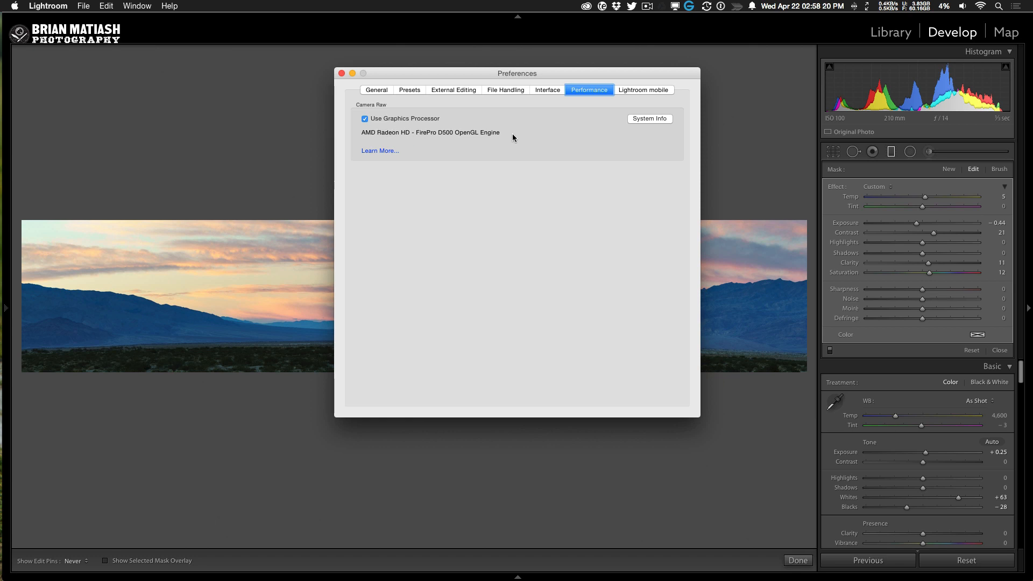
pyautogui.click(341, 74)
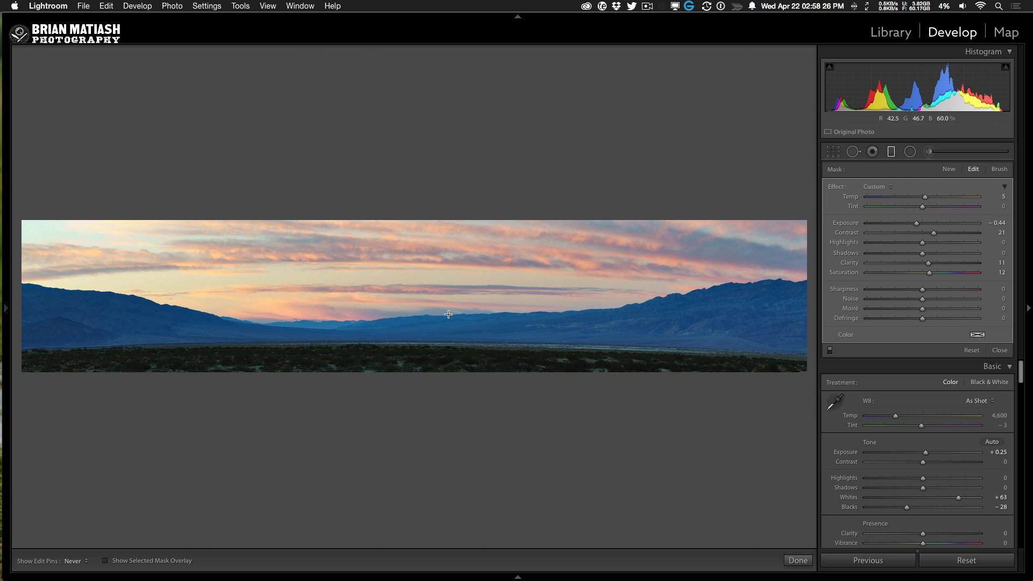
# Show the sky filter's guides, lower its upper boundary line toward the mountain tops, and hide the guides again
pyautogui.press('h')
pyautogui.click(408, 328)
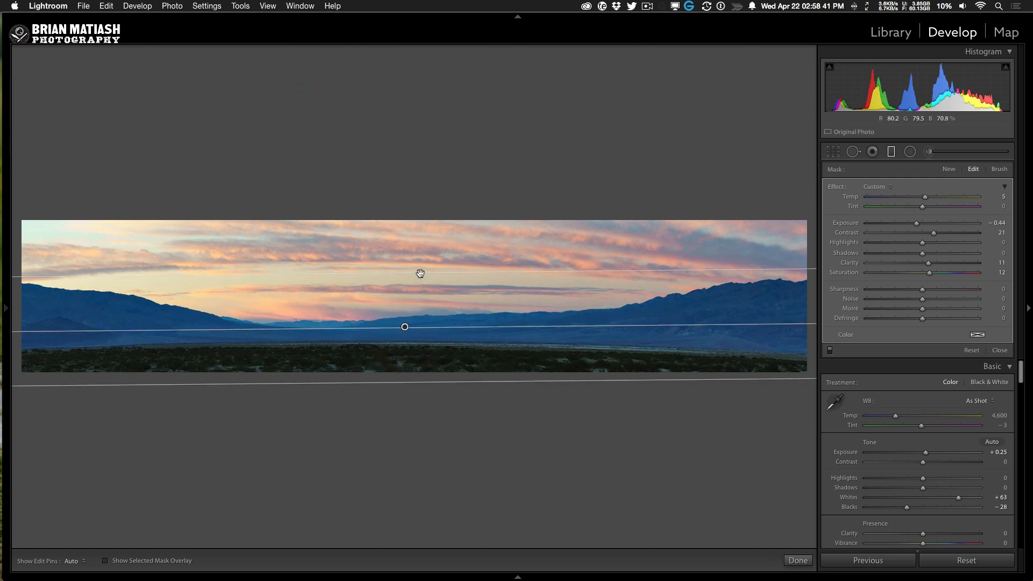
pyautogui.moveTo(420, 275); pyautogui.dragTo(420, 292)
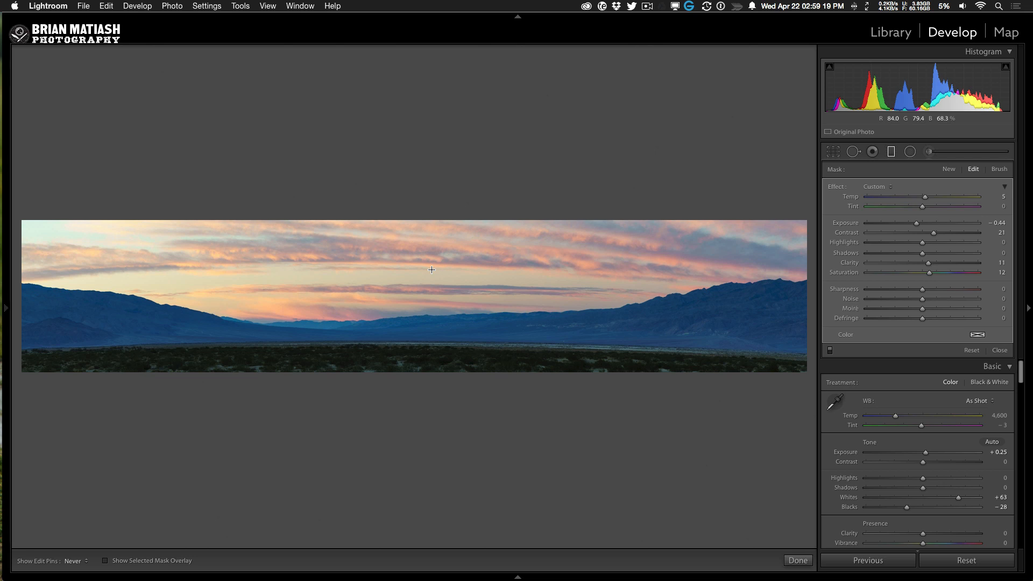
pyautogui.press('h')
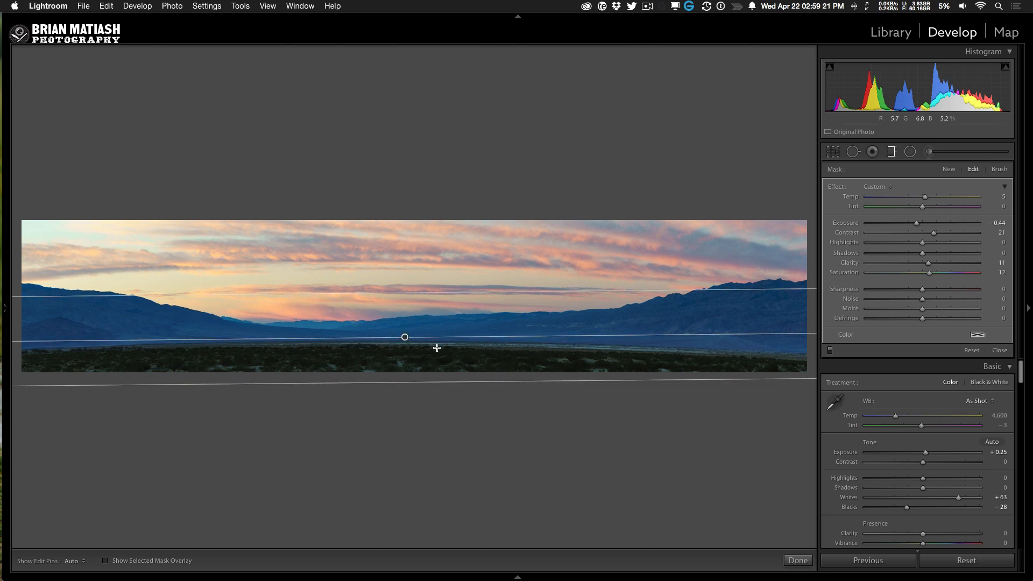
pyautogui.press('h')
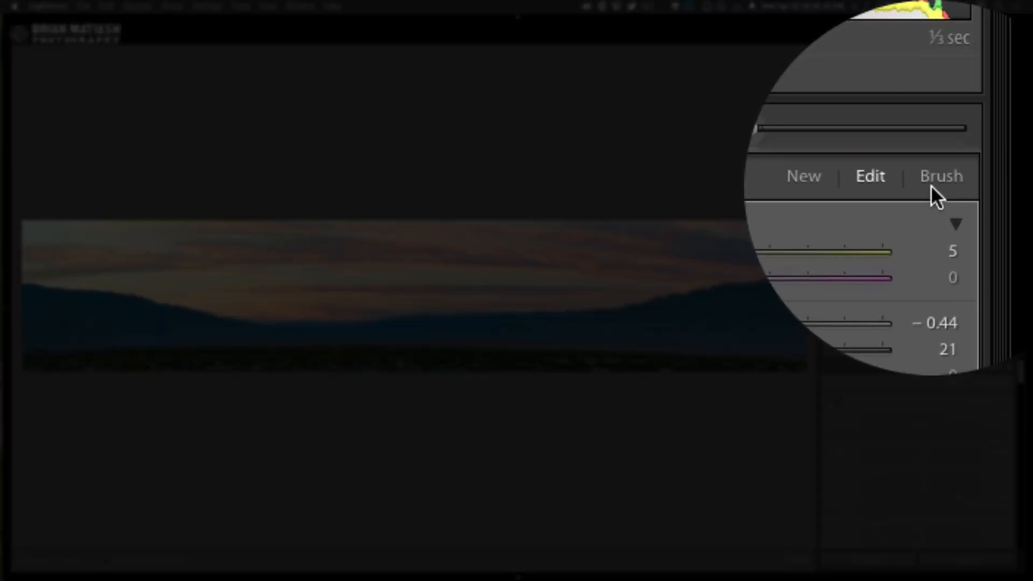
# Set the sky filter's mask brush to Erase with Size 5.0, Feather 65, Flow 100 and Auto Mask on
pyautogui.click(998, 170)
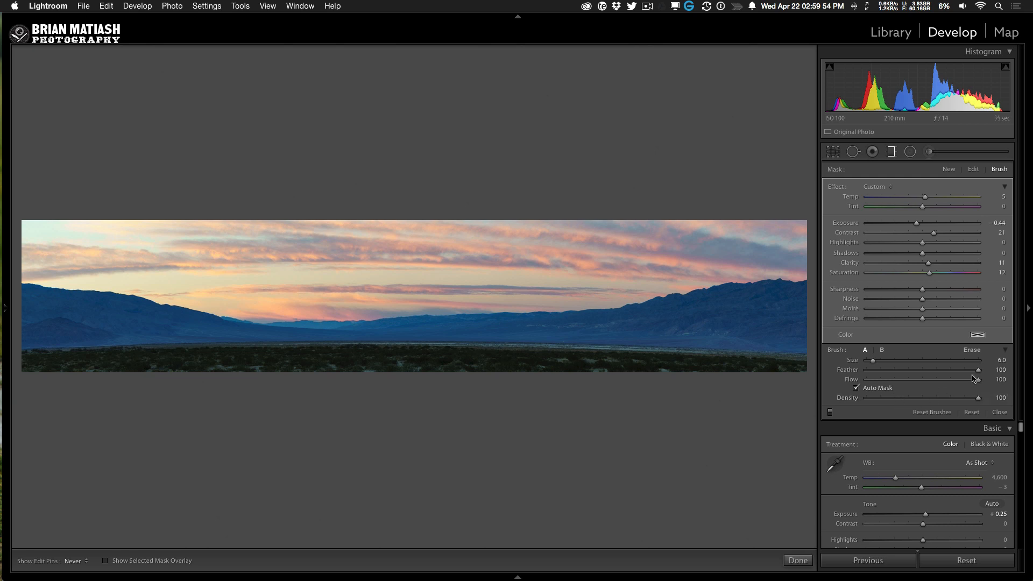
pyautogui.click(973, 351)
pyautogui.moveTo(960, 381); pyautogui.dragTo(984, 382)
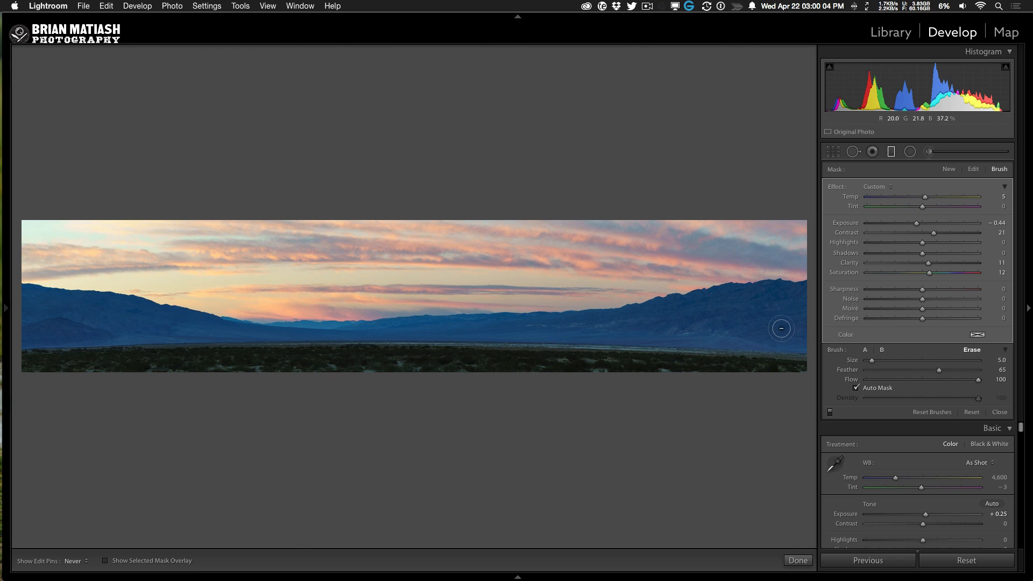
# Erase the sky filter's effect along the whole mountain ridge, from the right-hand peaks across to the left edge
pyautogui.click(783, 293)
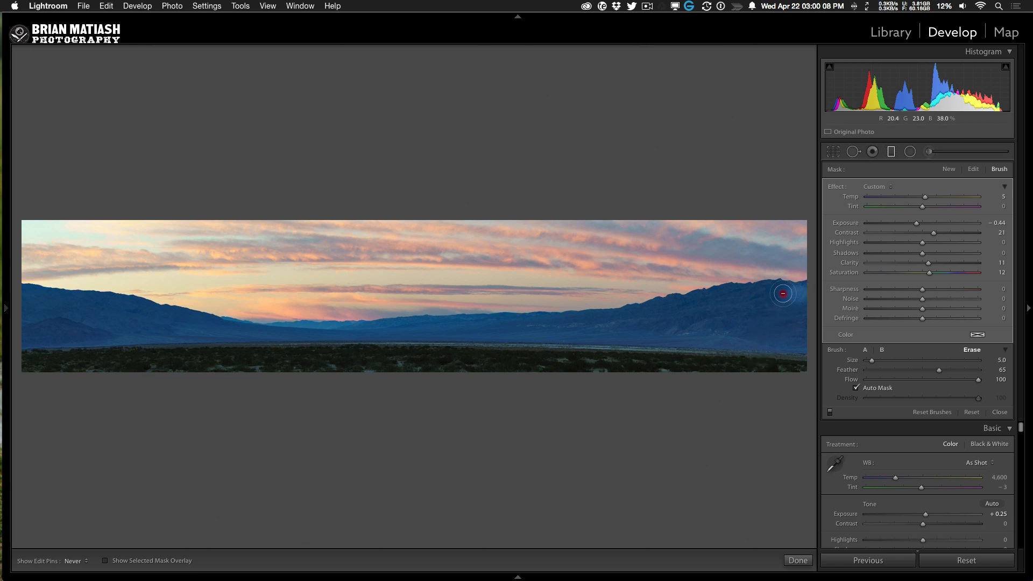
pyautogui.moveTo(783, 293)
pyautogui.mouseDown()
pyautogui.moveTo(807, 290)
pyautogui.moveTo(755, 295)
pyautogui.moveTo(776, 289)
pyautogui.mouseUp()
pyautogui.moveTo(795, 291)
pyautogui.mouseDown()
pyautogui.moveTo(520, 321)
pyautogui.moveTo(530, 324)
pyautogui.mouseUp()
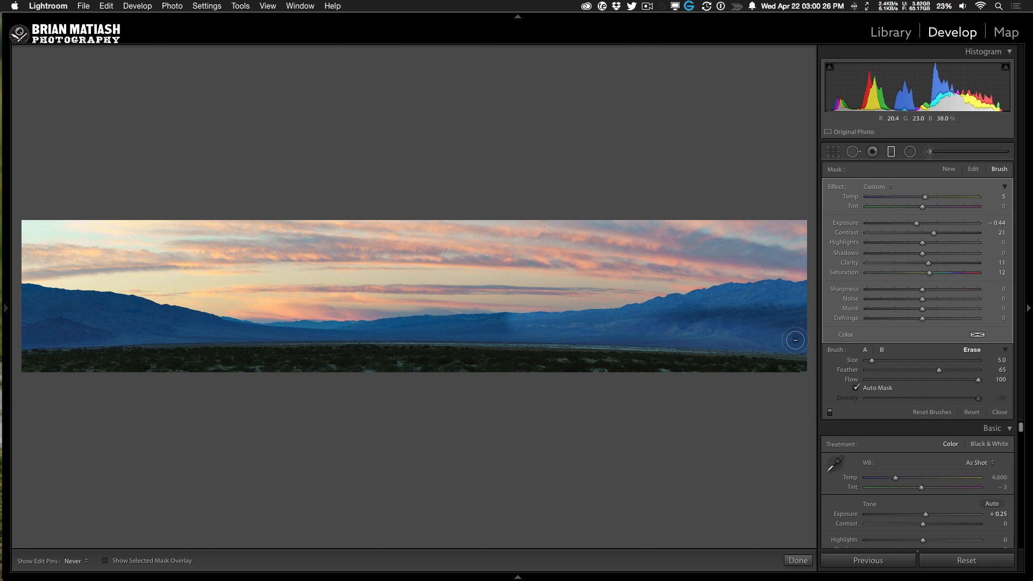
pyautogui.moveTo(510, 321)
pyautogui.mouseDown()
pyautogui.moveTo(522, 325)
pyautogui.moveTo(415, 325)
pyautogui.mouseUp()
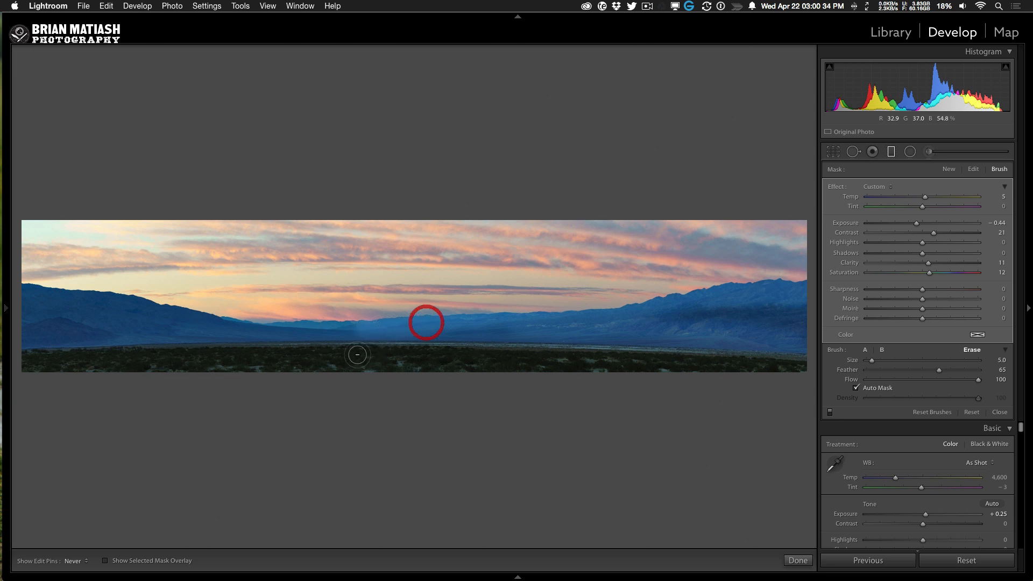
pyautogui.moveTo(360, 338)
pyautogui.mouseDown()
pyautogui.moveTo(313, 332)
pyautogui.moveTo(359, 332)
pyautogui.moveTo(272, 330)
pyautogui.mouseUp()
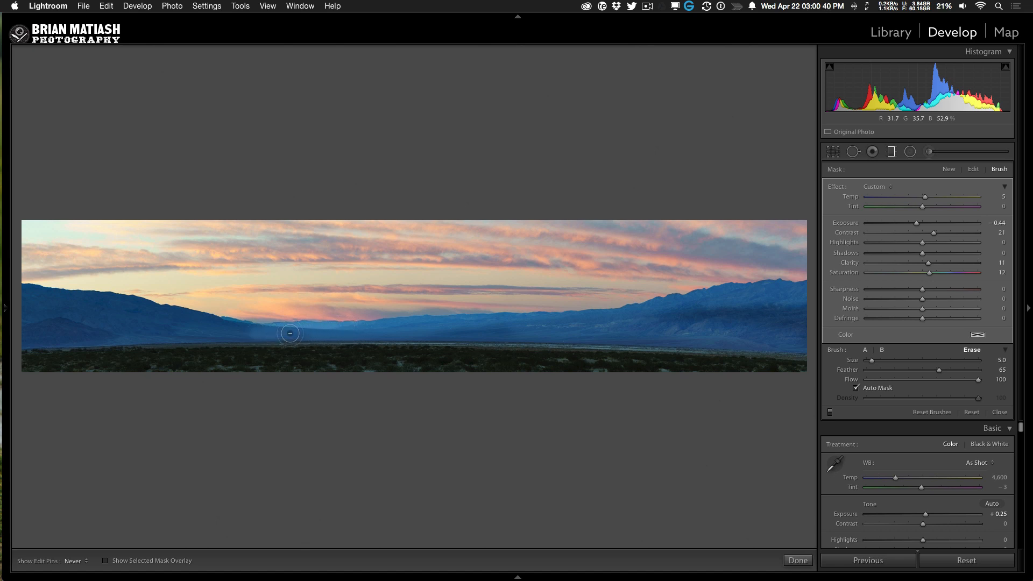
pyautogui.moveTo(285, 330); pyautogui.dragTo(145, 309)
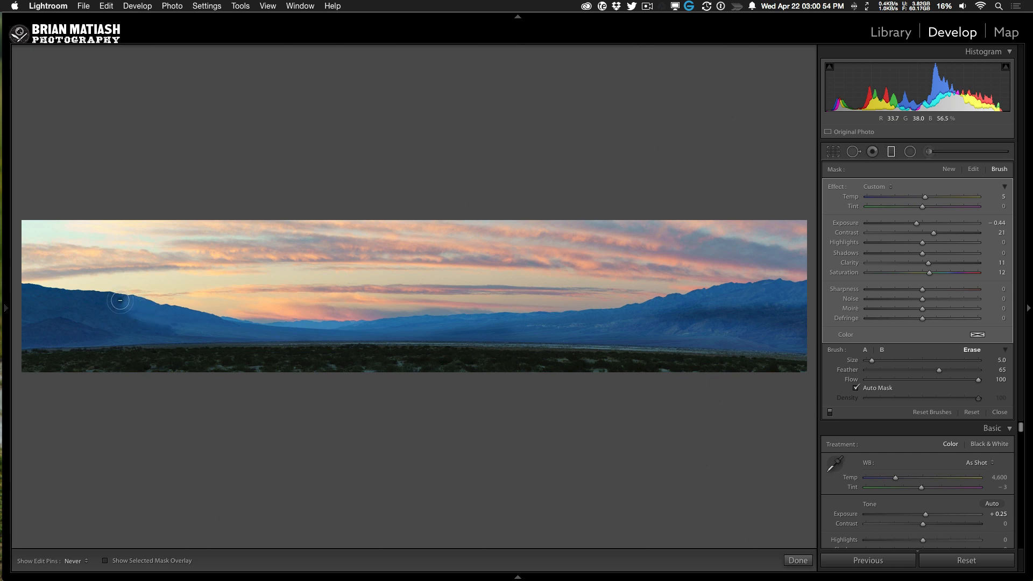
pyautogui.moveTo(88, 299)
pyautogui.mouseDown()
pyautogui.moveTo(111, 302)
pyautogui.moveTo(19, 292)
pyautogui.moveTo(52, 295)
pyautogui.moveTo(26, 295)
pyautogui.mouseUp()
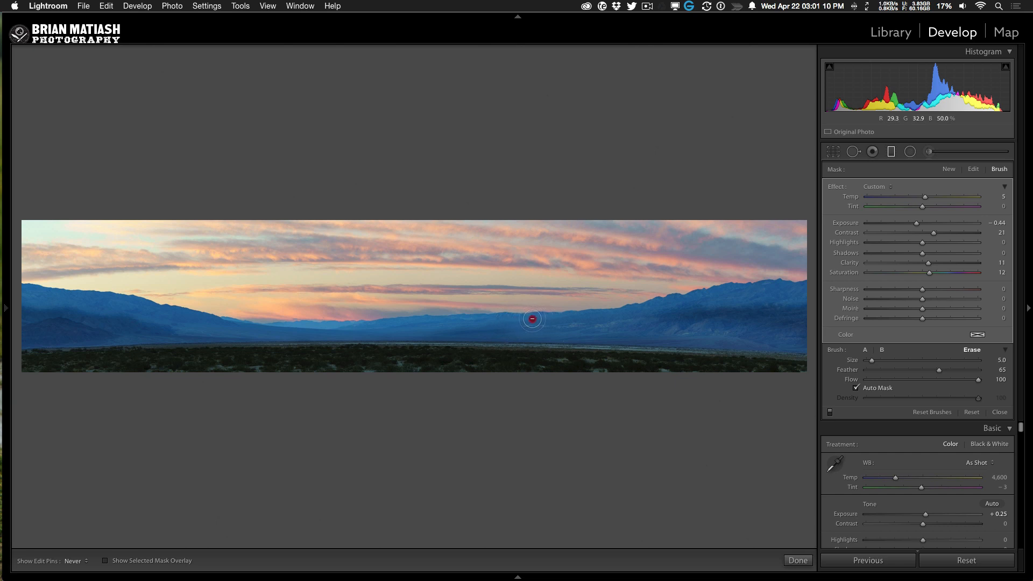
pyautogui.moveTo(556, 320); pyautogui.dragTo(570, 323)
pyautogui.moveTo(680, 302); pyautogui.dragTo(697, 300)
pyautogui.click(740, 291)
# Turn off Auto Mask, enlarge the erase brush to 11.0 and erase the sky filter across the lower mountain slopes
pyautogui.click(858, 388)
pyautogui.scroll(-4, 702, 344)
pyautogui.scroll(5, 704, 344)
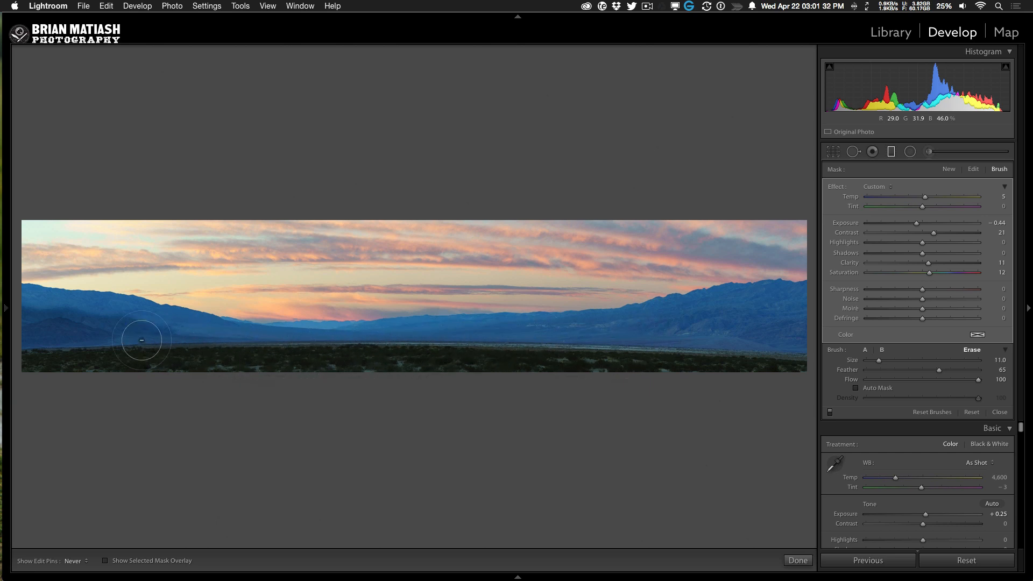
pyautogui.moveTo(142, 340)
pyautogui.mouseDown()
pyautogui.moveTo(34, 342)
pyautogui.moveTo(35, 317)
pyautogui.moveTo(28, 320)
pyautogui.moveTo(167, 343)
pyautogui.moveTo(45, 339)
pyautogui.moveTo(63, 355)
pyautogui.moveTo(427, 341)
pyautogui.moveTo(764, 353)
pyautogui.moveTo(770, 297)
pyautogui.mouseUp()
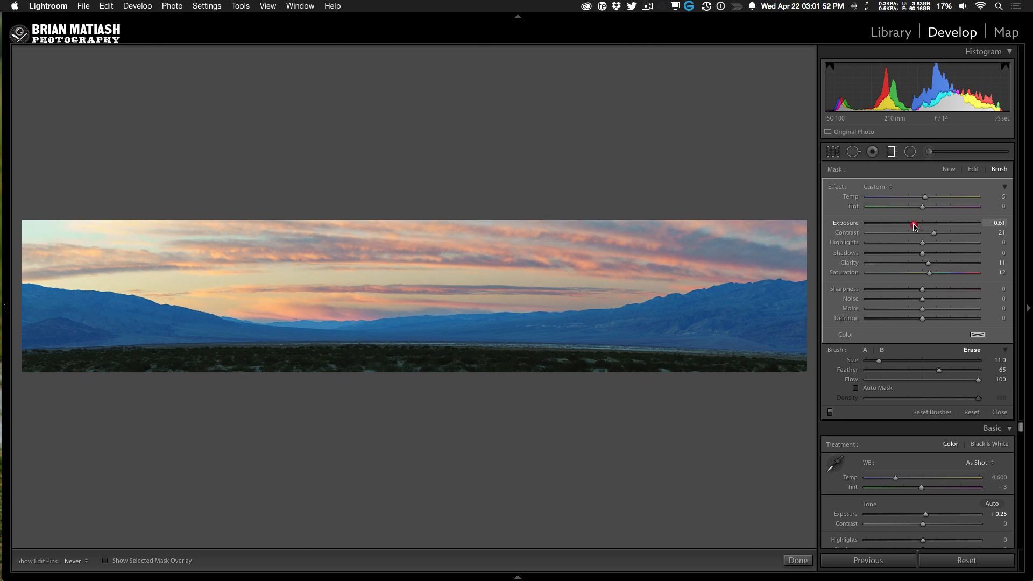
# Refine the sky filter with Exposure -0.35, Highlights -20, Clarity 21 and Saturation 16, and close the filter tool
pyautogui.moveTo(915, 226); pyautogui.dragTo(920, 224)
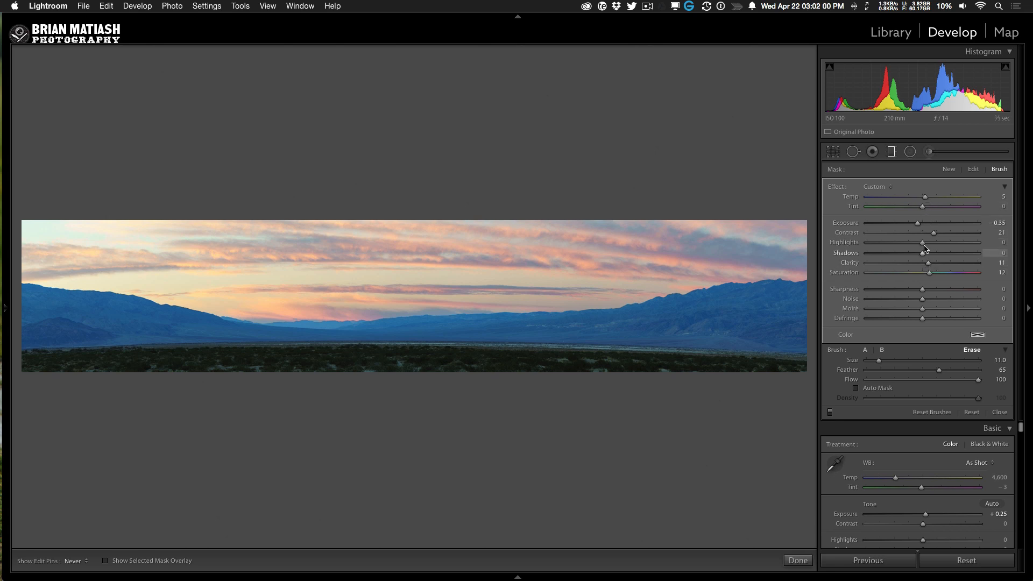
pyautogui.moveTo(916, 245); pyautogui.dragTo(931, 273)
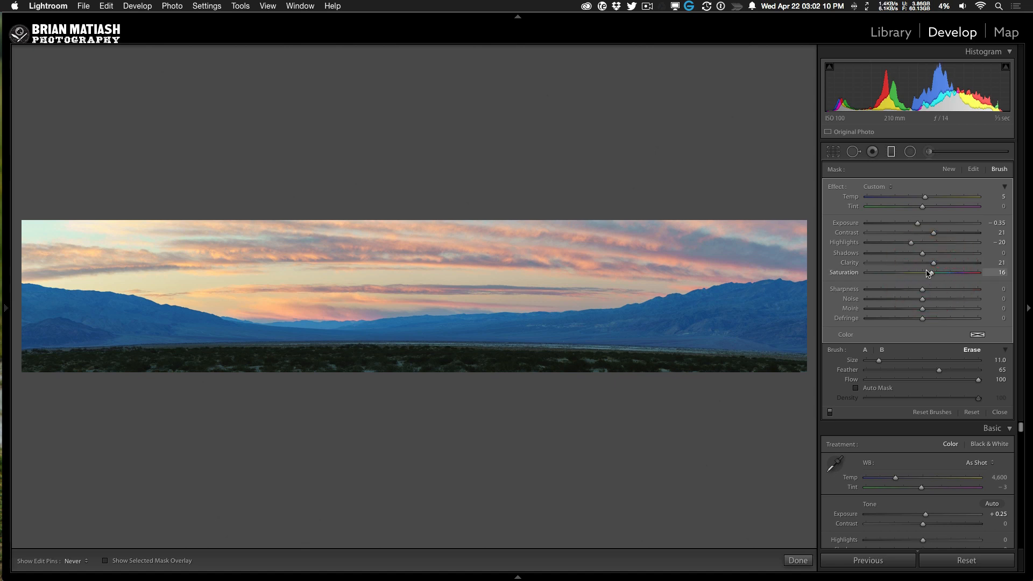
pyautogui.click(891, 153)
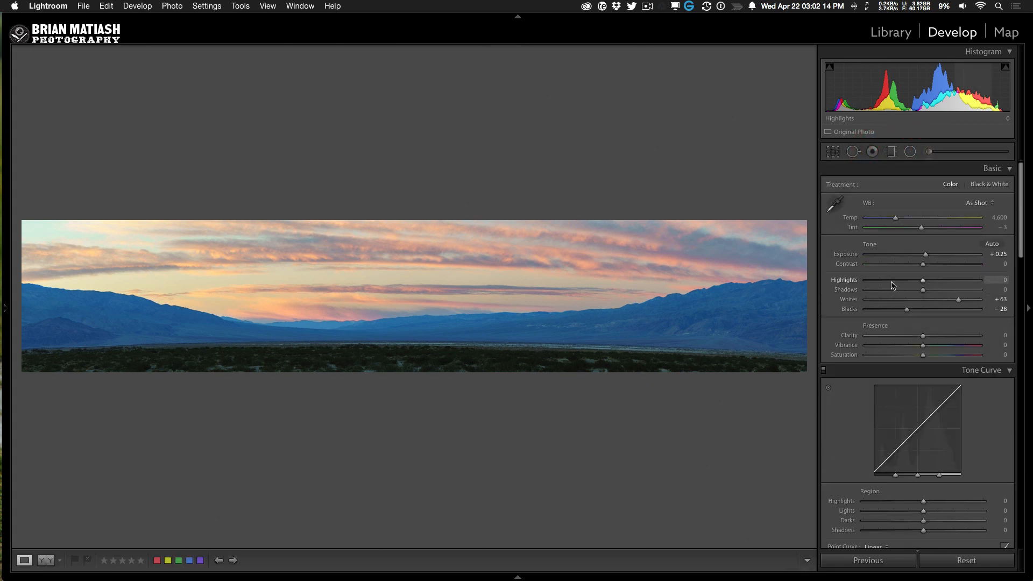
# Add a second graduated filter with Temp 6, Exposure 0.28 and Saturation 12, drawn upward from the foreground
pyautogui.click(891, 153)
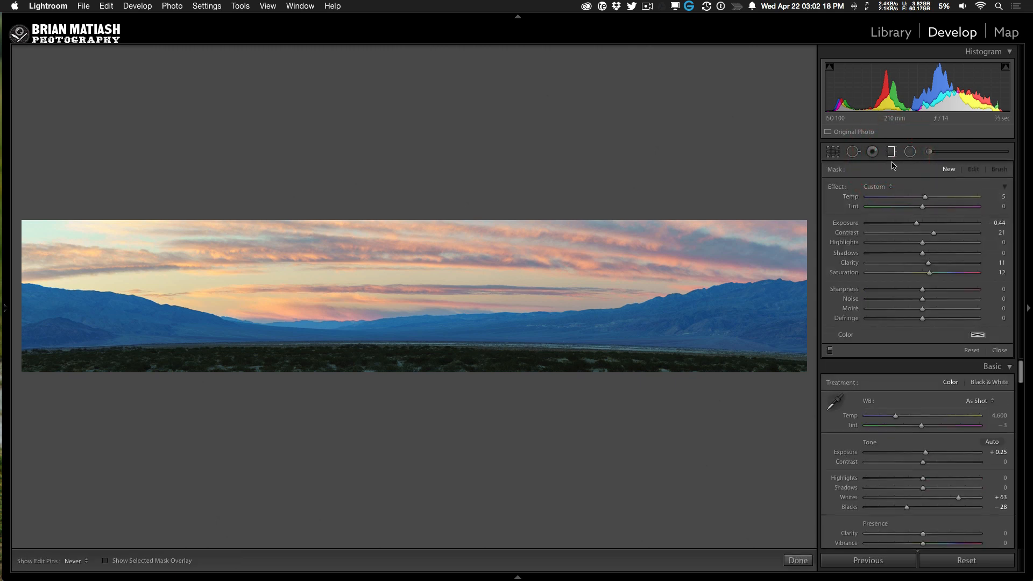
pyautogui.click(877, 186)
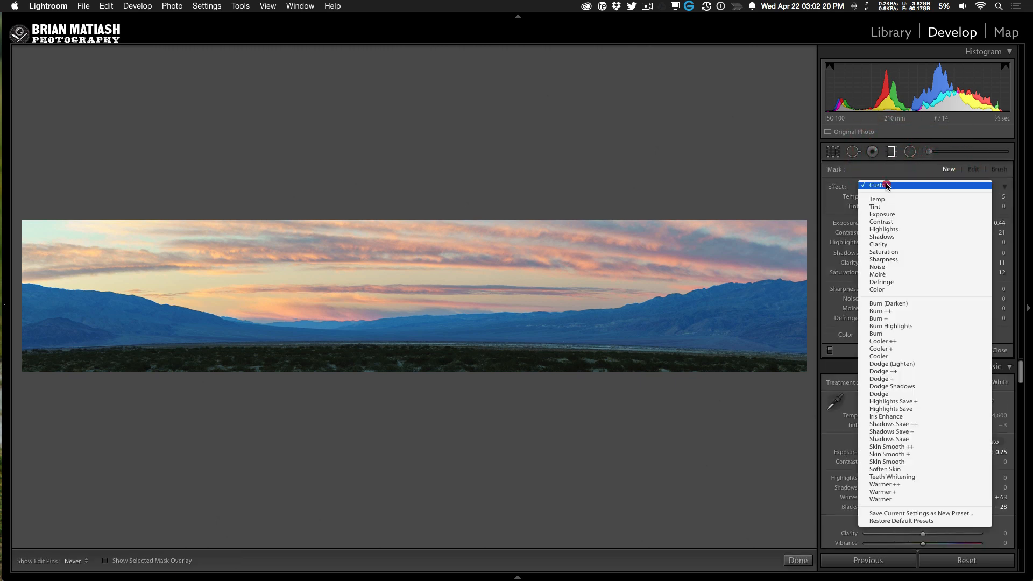
pyautogui.click(882, 214)
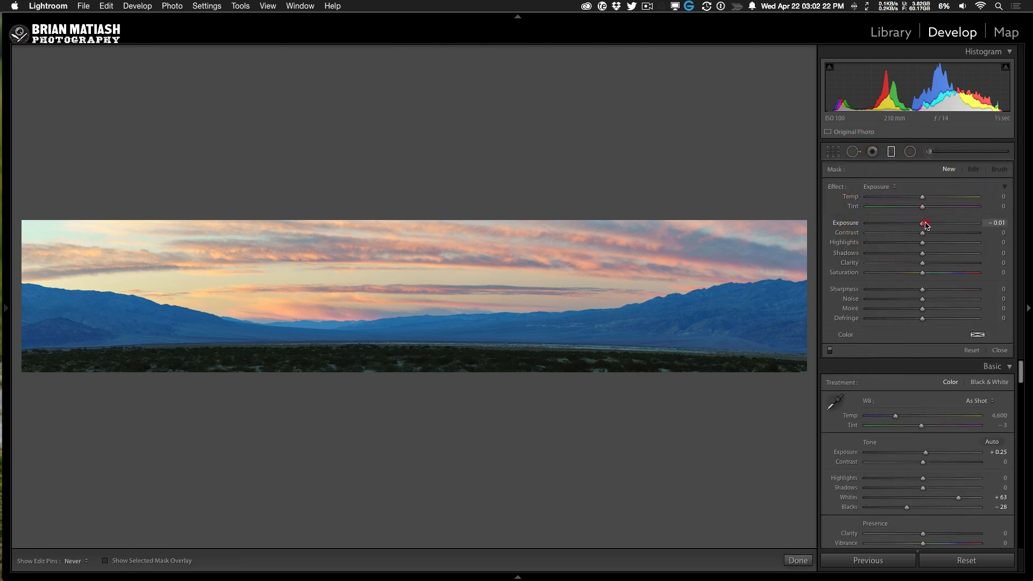
pyautogui.moveTo(930, 225); pyautogui.dragTo(929, 199)
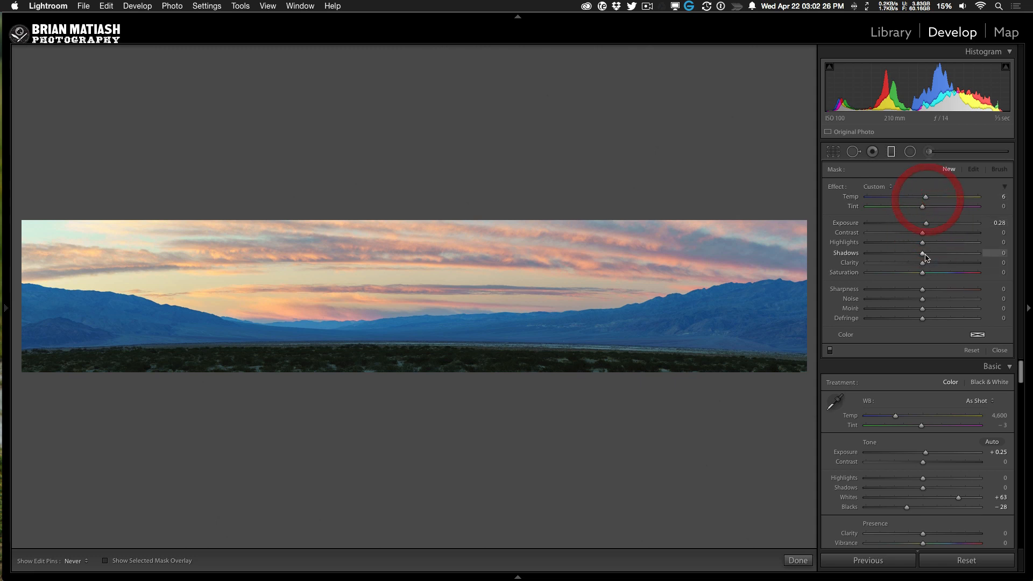
pyautogui.moveTo(922, 272); pyautogui.dragTo(929, 272)
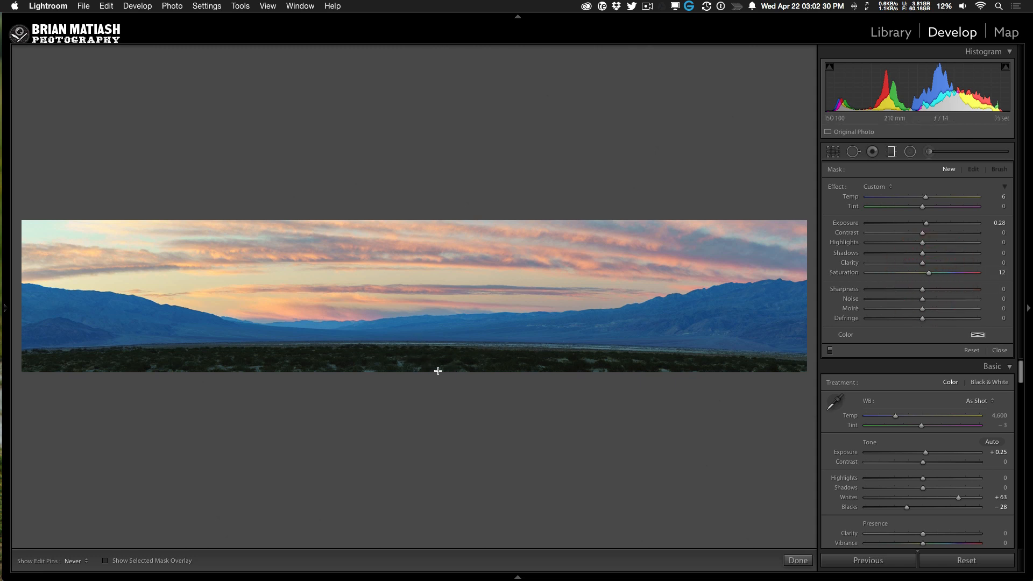
pyautogui.moveTo(420, 360); pyautogui.dragTo(421, 340)
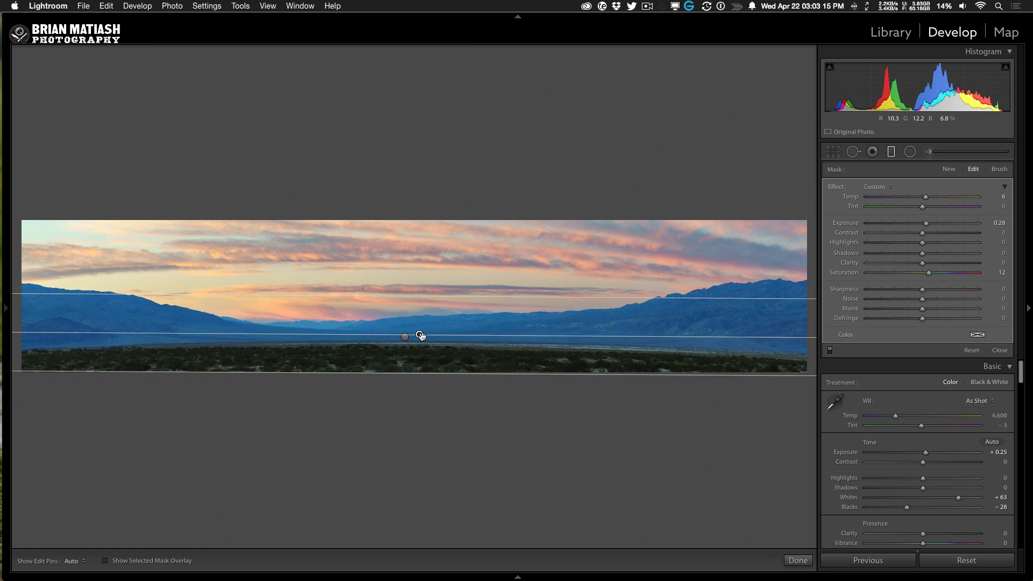
# Shift the foreground graduated filter slightly lower and set its Exposure to 1.14
pyautogui.moveTo(422, 336); pyautogui.dragTo(419, 340)
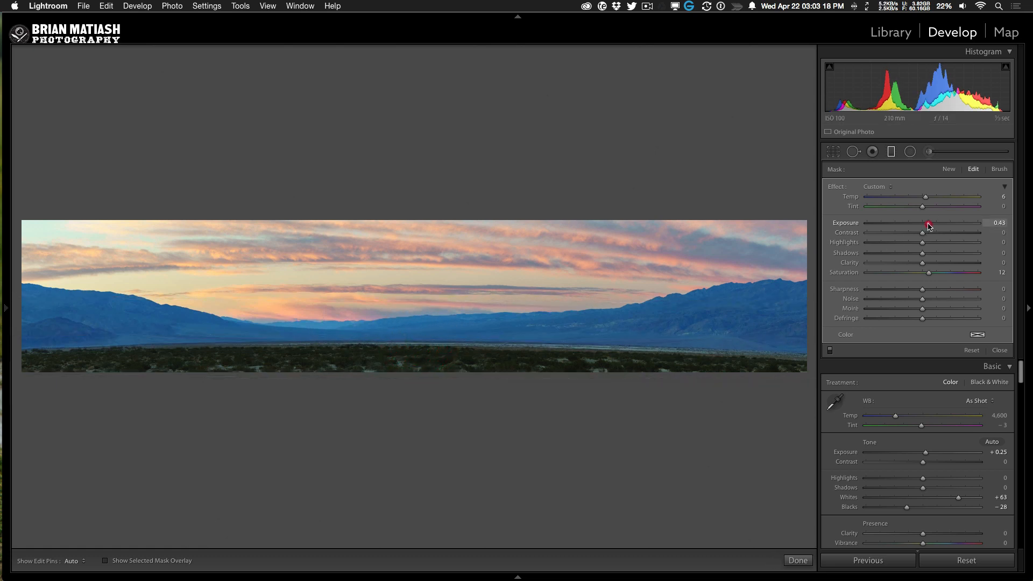
pyautogui.moveTo(935, 224); pyautogui.dragTo(940, 225)
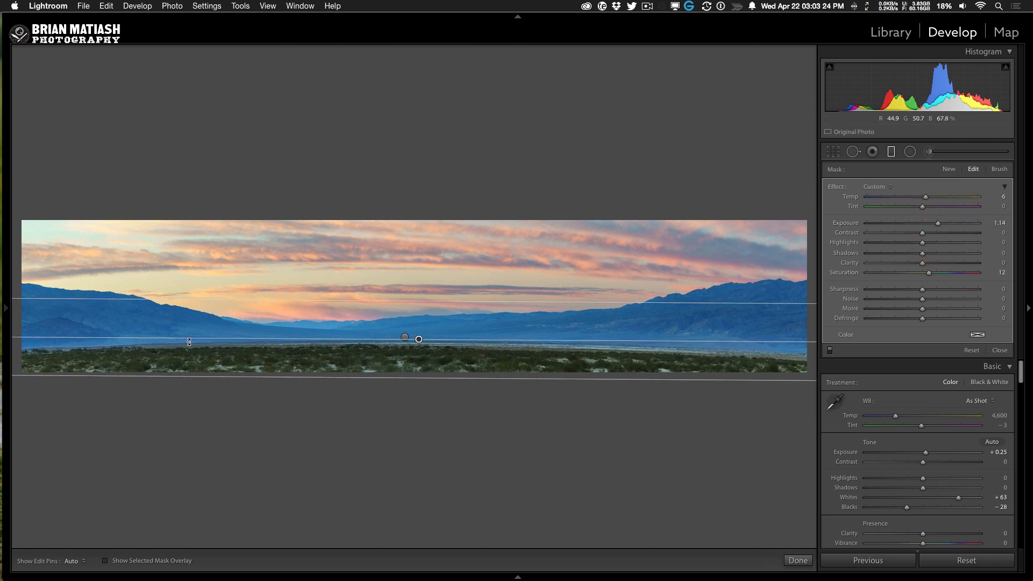
# Erase the foreground filter's effect from the right-hand mountains with an 11.0 erase brush and Auto Mask on
pyautogui.click(998, 170)
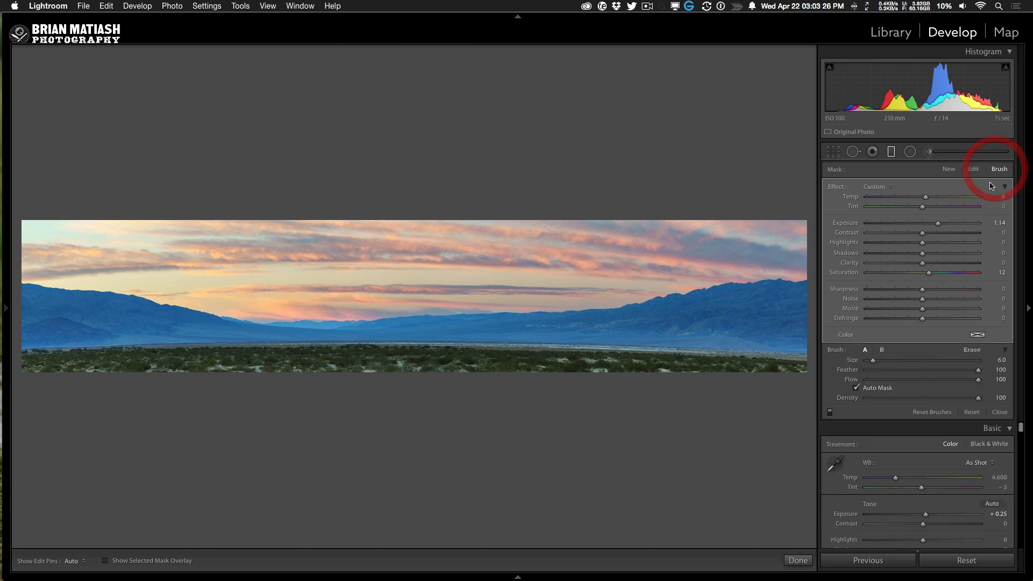
pyautogui.click(972, 350)
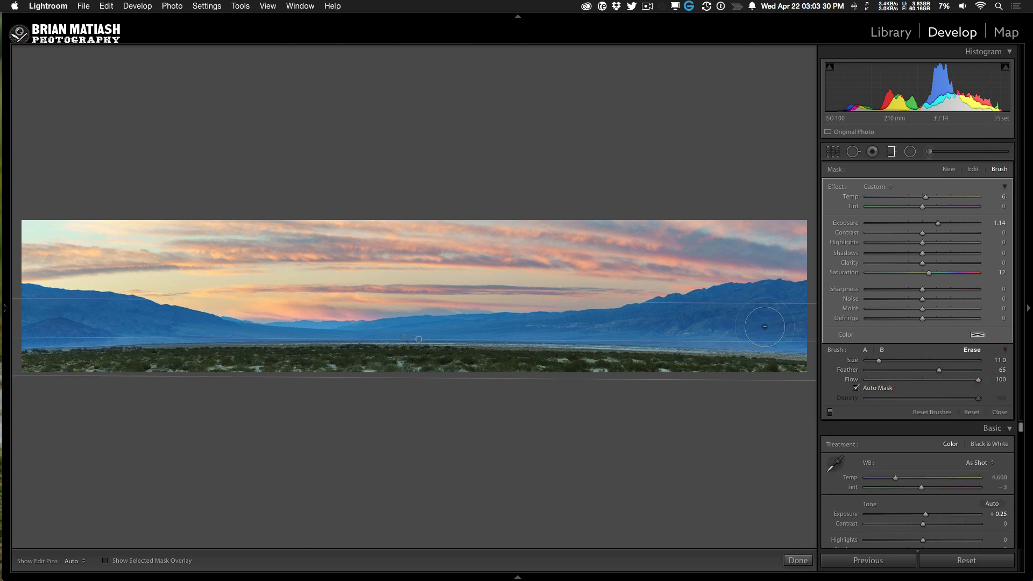
pyautogui.press('h')
pyautogui.moveTo(780, 336)
pyautogui.mouseDown()
pyautogui.moveTo(631, 329)
pyautogui.moveTo(641, 334)
pyautogui.moveTo(661, 317)
pyautogui.moveTo(653, 338)
pyautogui.moveTo(616, 337)
pyautogui.moveTo(647, 341)
pyautogui.moveTo(487, 334)
pyautogui.moveTo(626, 326)
pyautogui.moveTo(604, 324)
pyautogui.moveTo(461, 331)
pyautogui.moveTo(508, 319)
pyautogui.mouseUp()
pyautogui.press('h')
# Reduce the erase brush to 4.0 and erase the foreground filter across the central and left-hand mountains
pyautogui.press('[')
pyautogui.press('[')
pyautogui.press('[')
pyautogui.press('[')
pyautogui.press('[')
pyautogui.press('[')
pyautogui.press('[')
pyautogui.press('h')
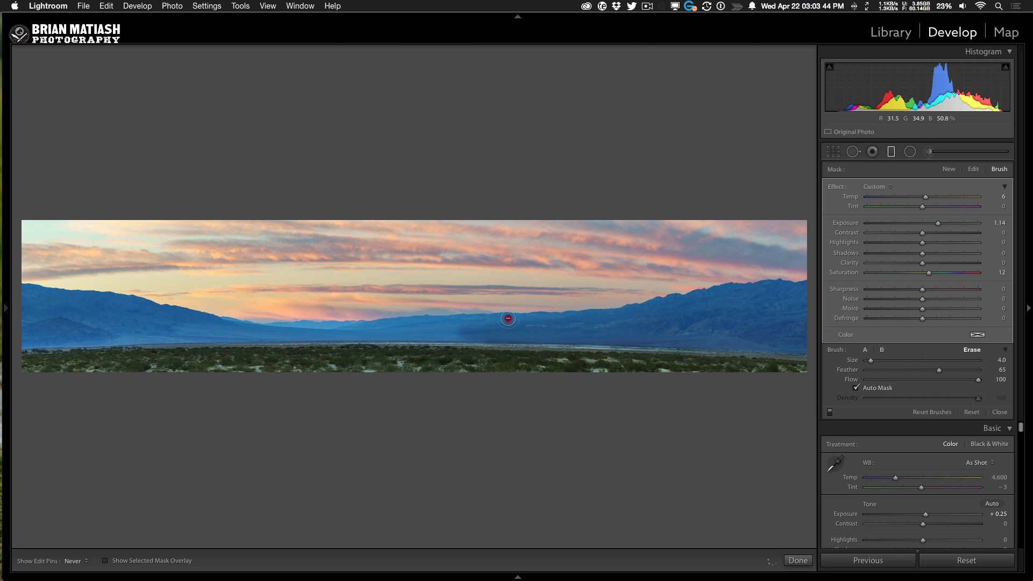
pyautogui.moveTo(426, 324); pyautogui.dragTo(353, 334)
pyautogui.moveTo(450, 333); pyautogui.dragTo(27, 342)
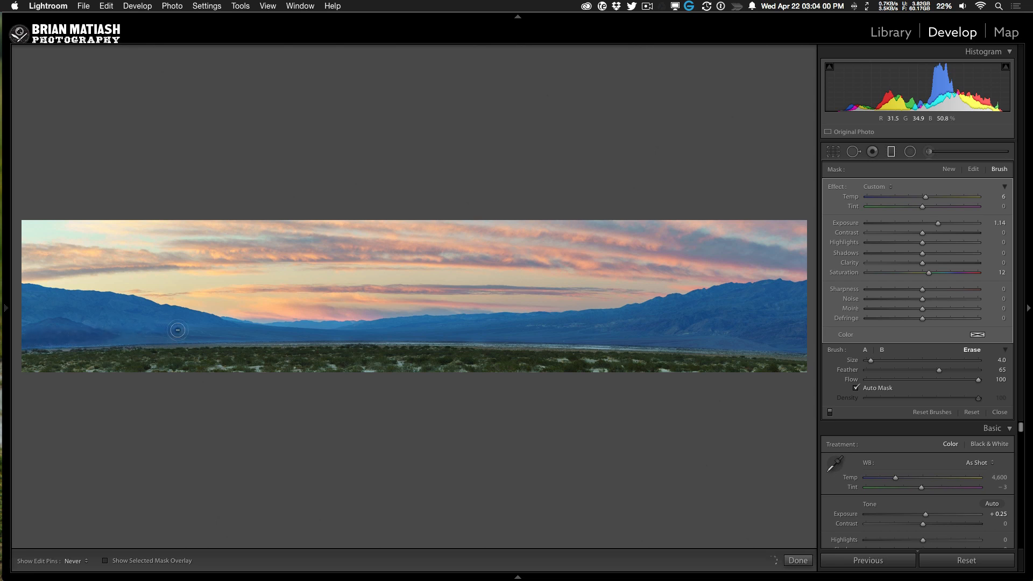
# Turn off Auto Mask, set the erase brush to 9.0 and erase the foreground filter from the remaining upper mountain slopes
pyautogui.click(856, 387)
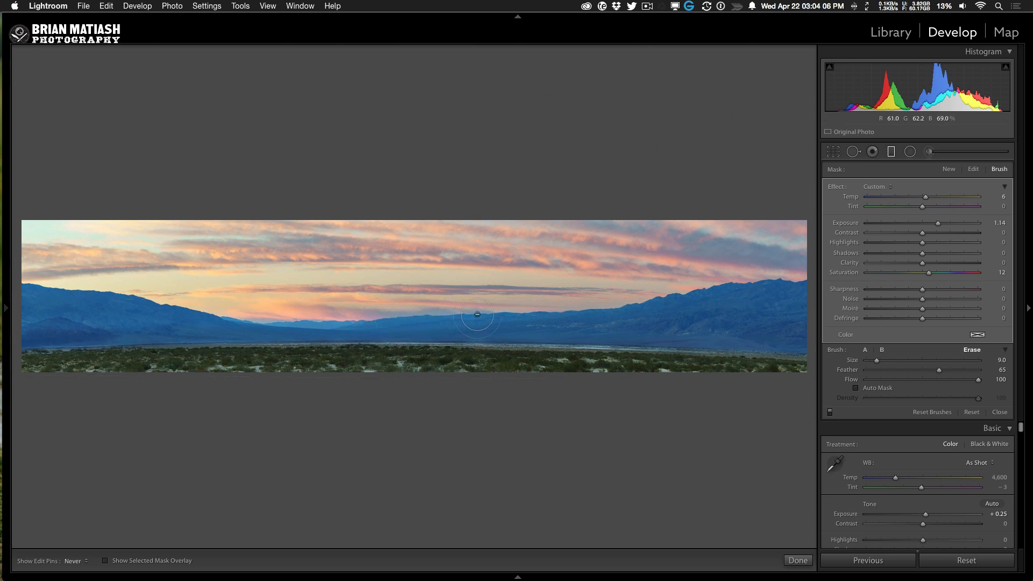
pyautogui.moveTo(567, 316)
pyautogui.mouseDown()
pyautogui.moveTo(805, 294)
pyautogui.moveTo(661, 310)
pyautogui.mouseUp()
pyautogui.moveTo(416, 321); pyautogui.dragTo(352, 317)
pyautogui.moveTo(275, 315)
pyautogui.mouseDown()
pyautogui.moveTo(19, 301)
pyautogui.moveTo(25, 319)
pyautogui.mouseUp()
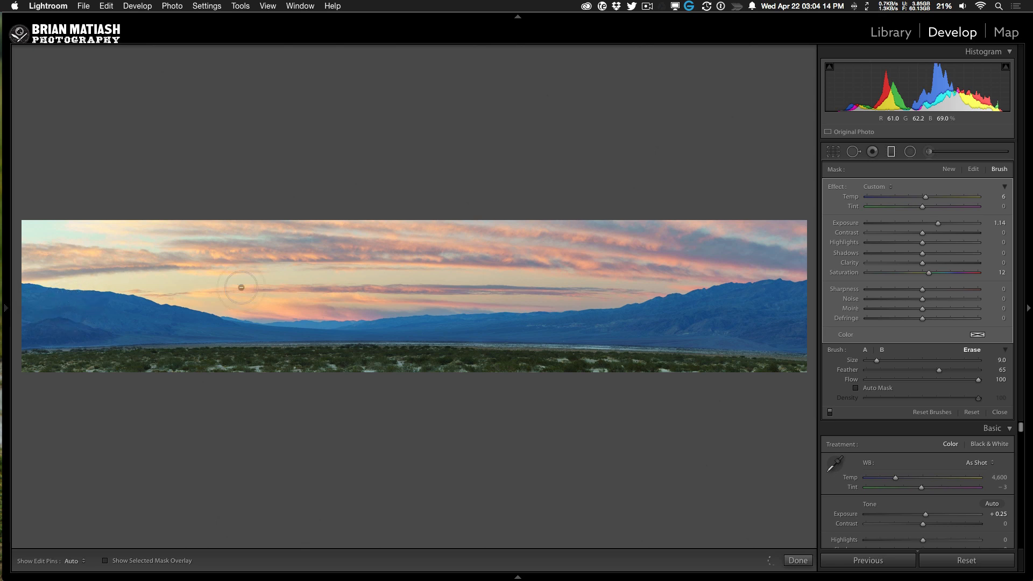
pyautogui.press('h')
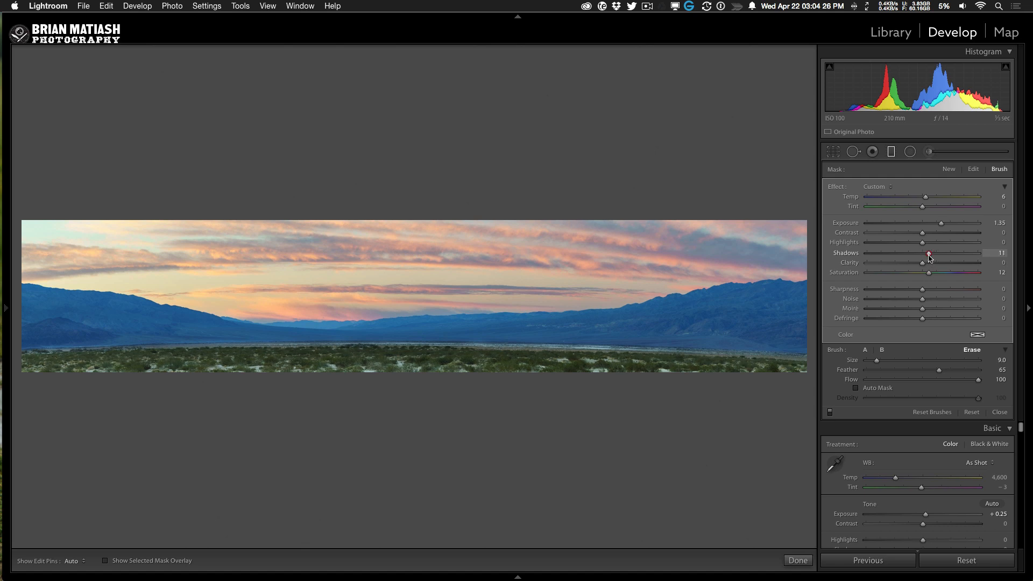
# Set the foreground filter's Exposure to 1.35 and Shadows to 11, and close the filter tool
pyautogui.click(929, 253)
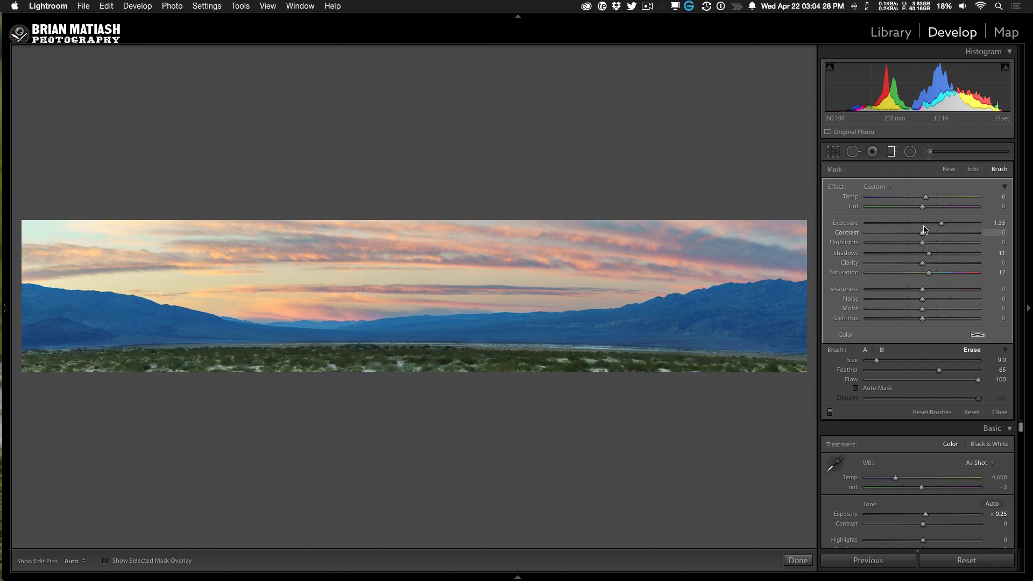
pyautogui.click(892, 153)
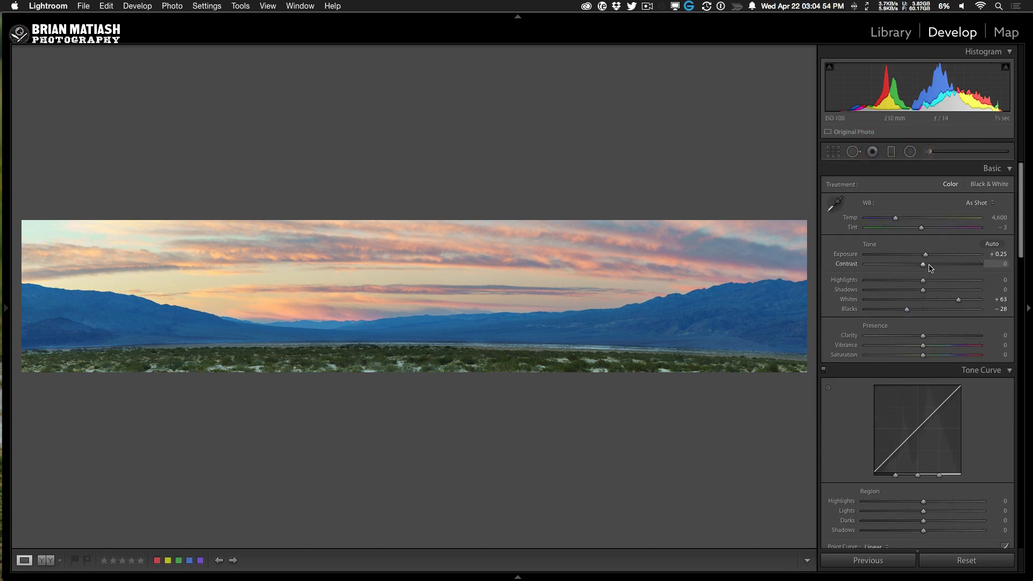
# Adjust the whole panorama with Contrast +18, Blacks -43, Clarity +14 and Vibrance +4
pyautogui.moveTo(924, 265); pyautogui.dragTo(933, 264)
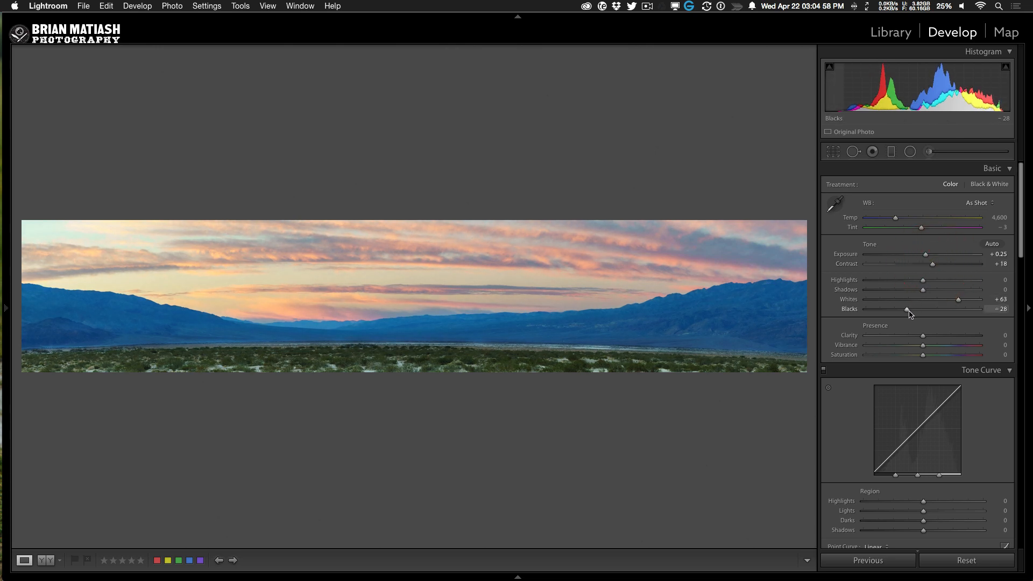
pyautogui.moveTo(907, 310); pyautogui.dragTo(898, 310)
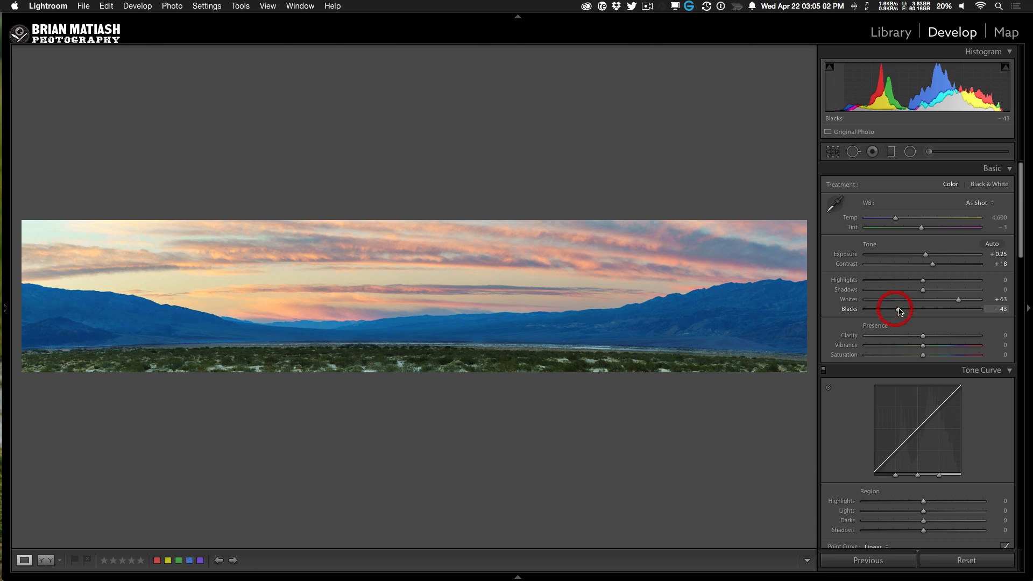
pyautogui.scroll(-5, 1019, 250)
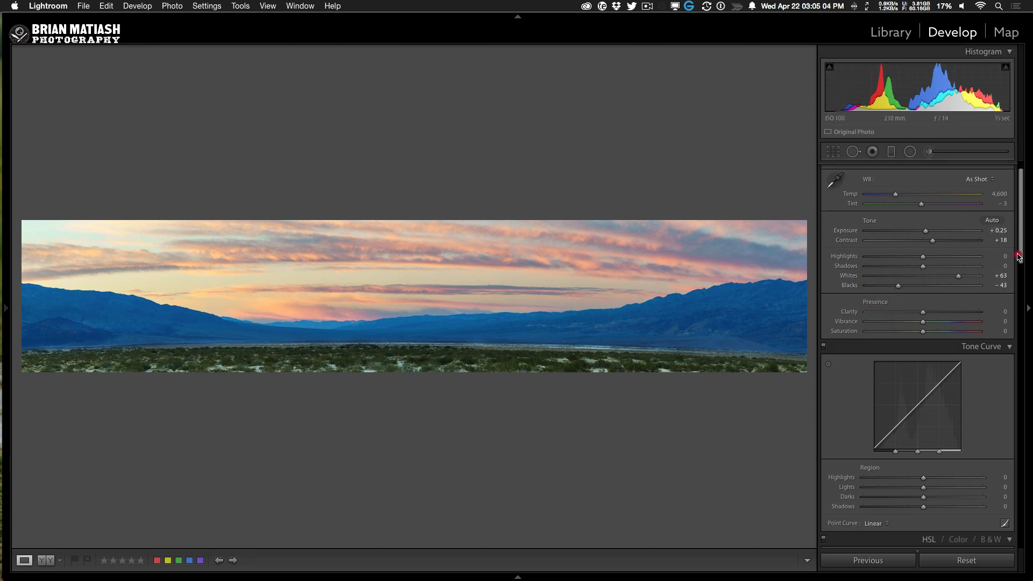
pyautogui.moveTo(929, 226); pyautogui.dragTo(928, 236)
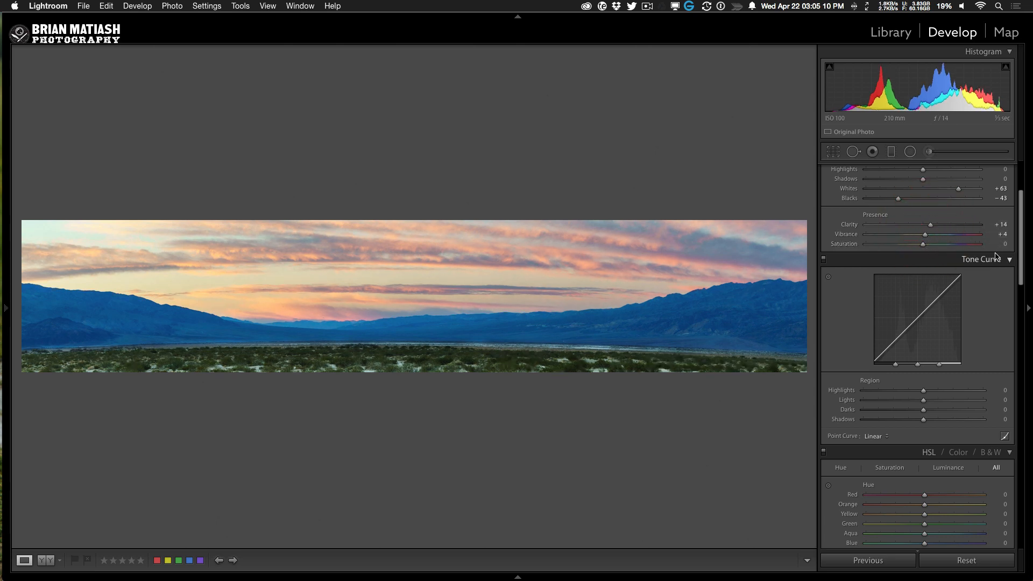
# Desaturate the blue mountains with the HSL targeted adjustment, bringing Saturation to Blue -47 and Purple -2
pyautogui.moveTo(1019, 254); pyautogui.dragTo(1020, 377)
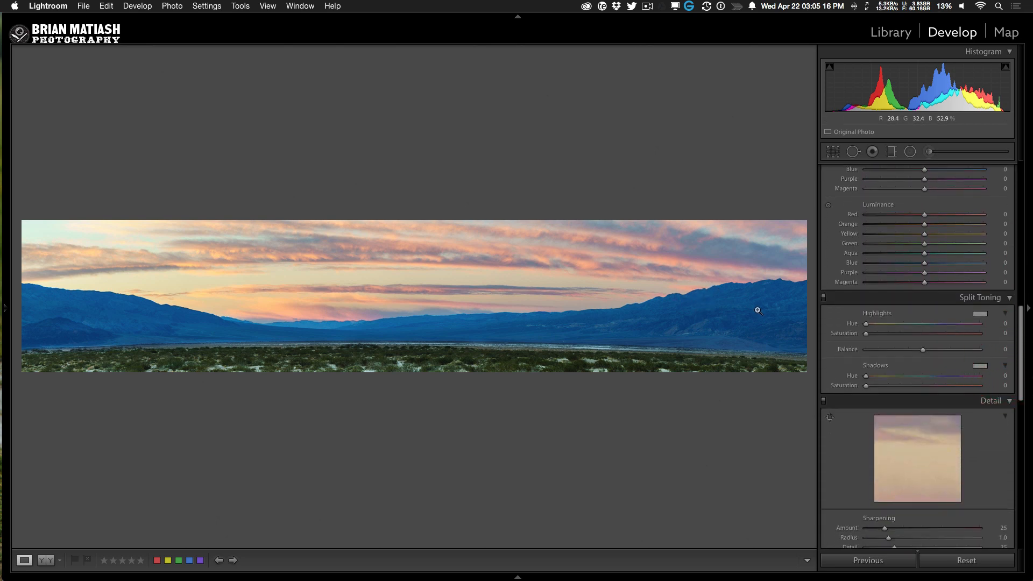
pyautogui.moveTo(1021, 326); pyautogui.dragTo(1022, 270)
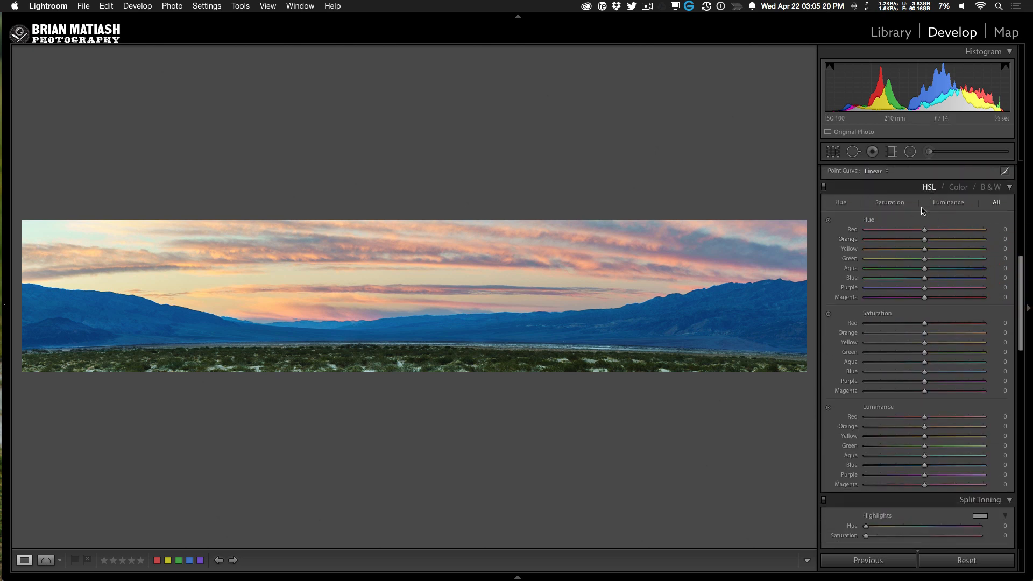
pyautogui.click(828, 314)
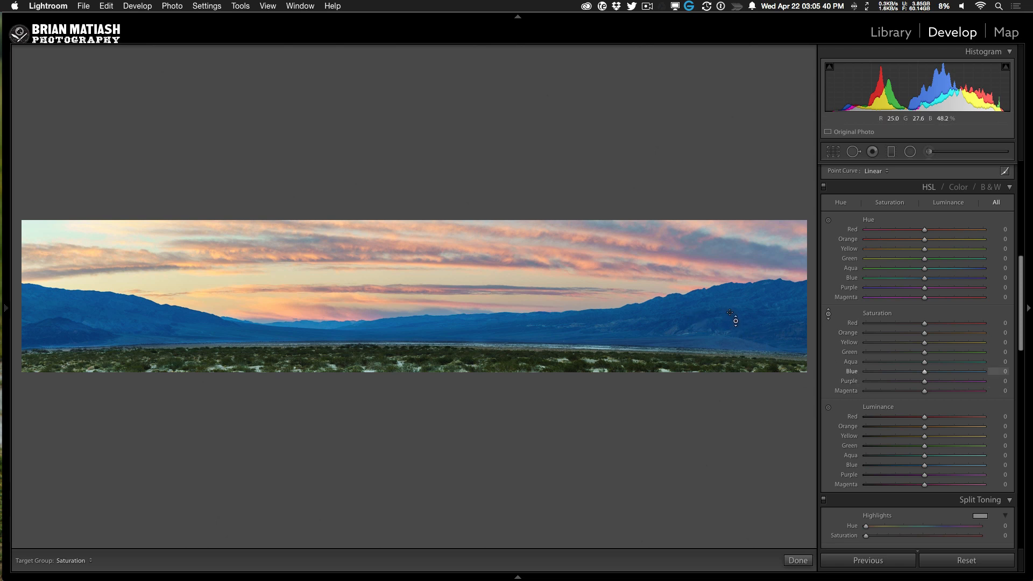
pyautogui.moveTo(645, 322); pyautogui.dragTo(645, 354)
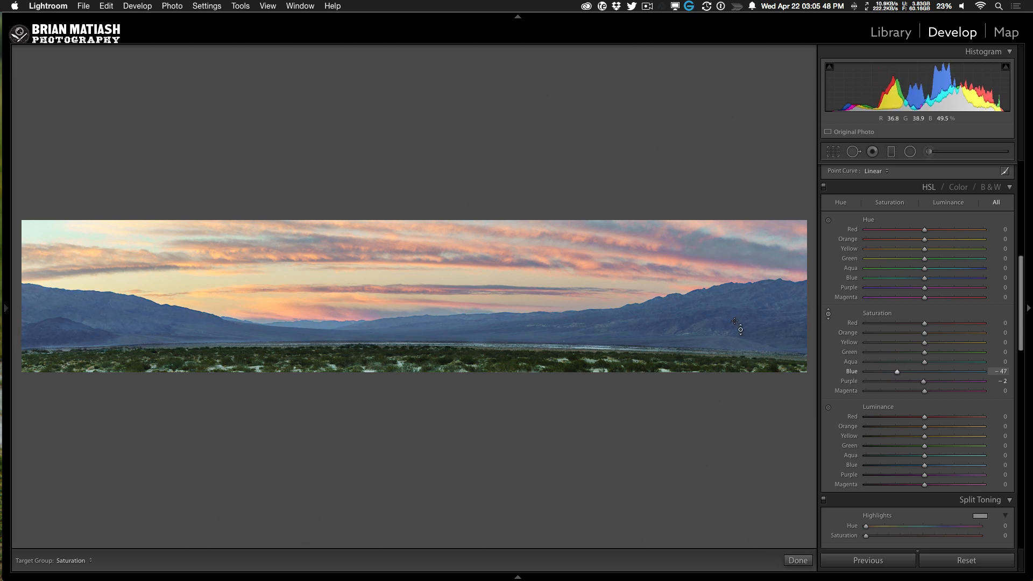
# Darken the mountains with the targeted Luminance adjustment to Blue -26 and Purple -4, and leave the targeting tool
pyautogui.click(828, 408)
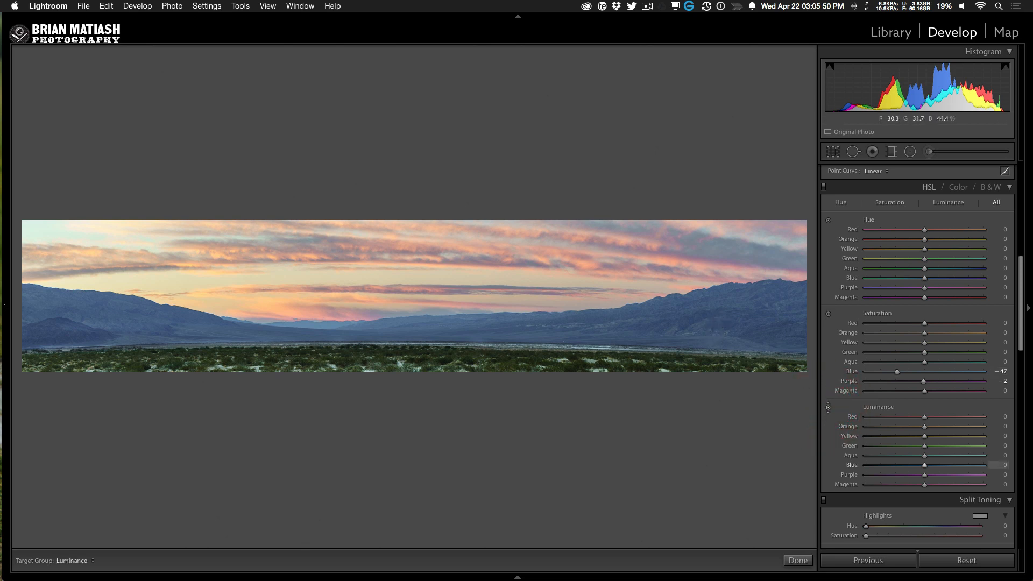
pyautogui.moveTo(646, 332); pyautogui.dragTo(645, 340)
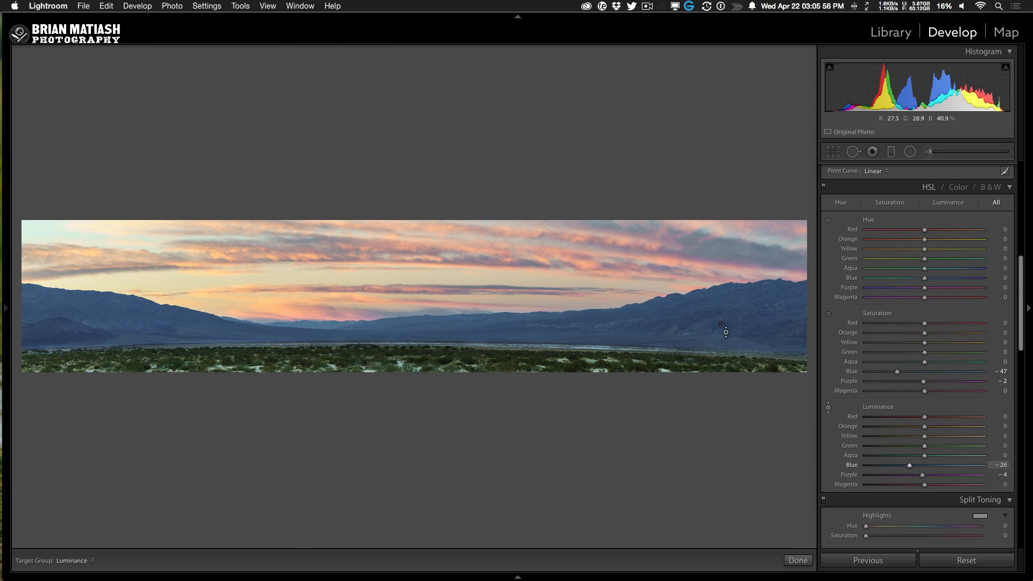
pyautogui.click(829, 408)
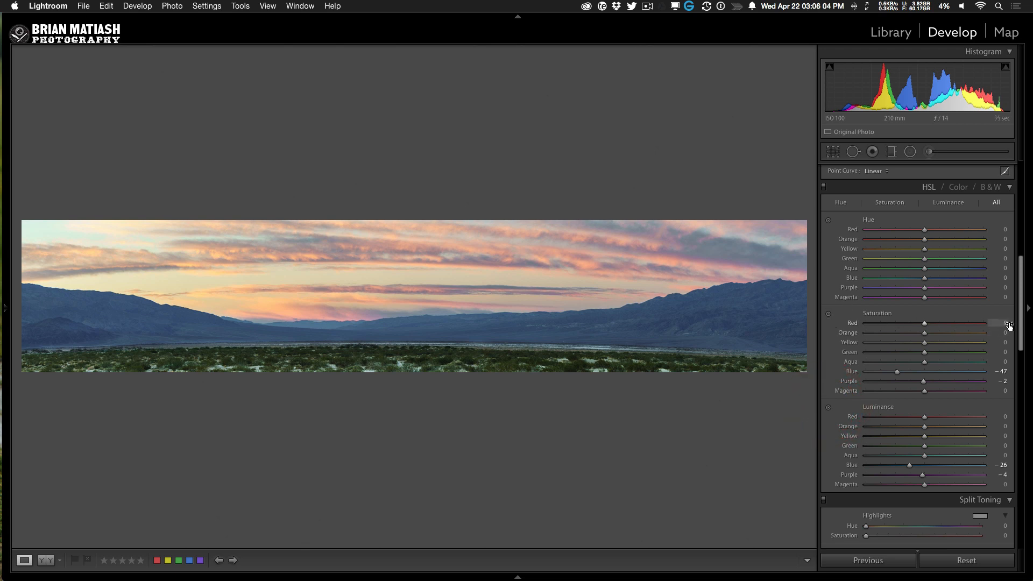
# Split-tone the highlights with Hue 70 and Saturation 18, previewing the hue at full strength while choosing it
pyautogui.moveTo(1021, 329); pyautogui.dragTo(1014, 387)
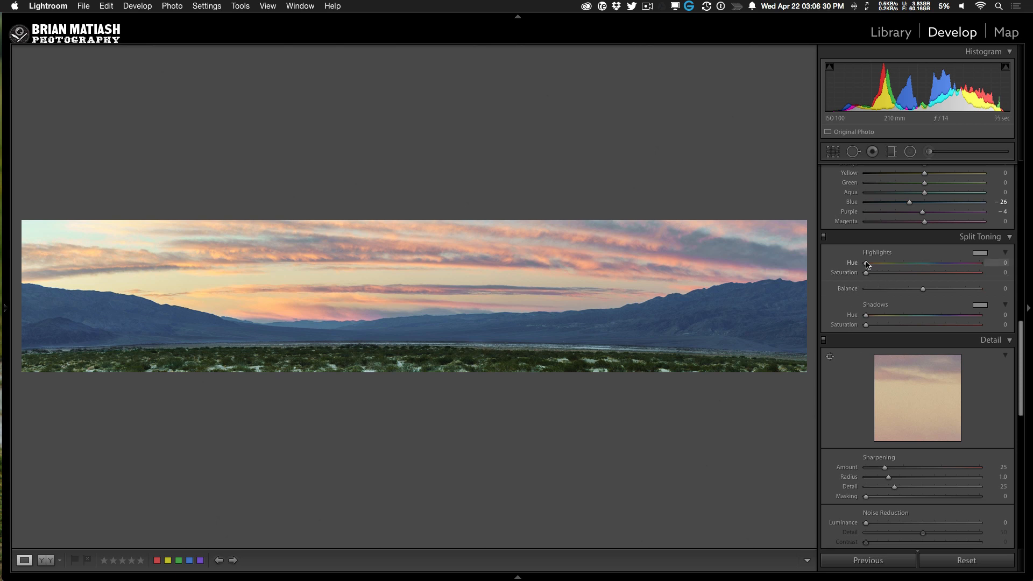
pyautogui.press('alt')
pyautogui.press('alt')
pyautogui.press('alt')
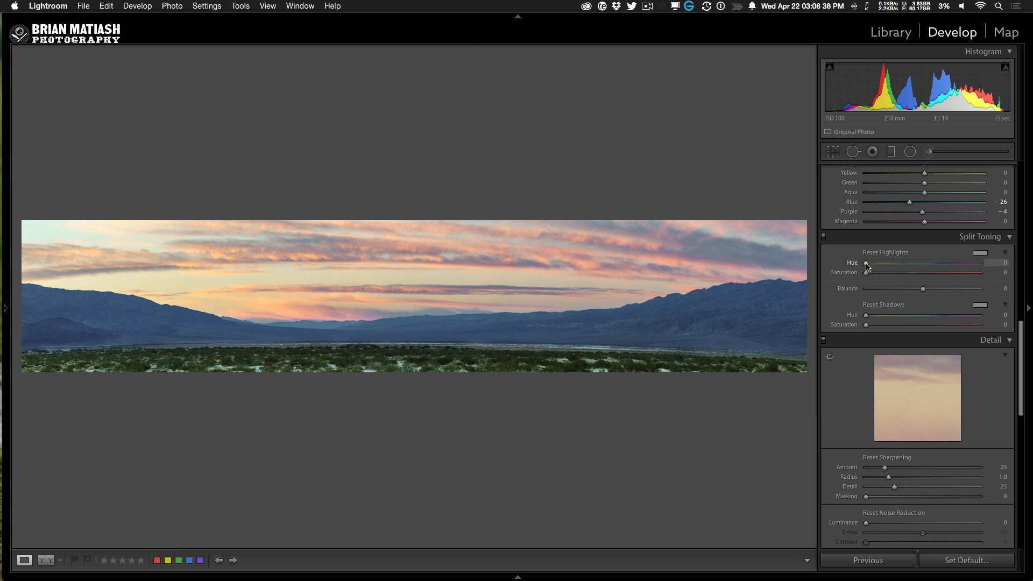
pyautogui.moveTo(866, 267); pyautogui.dragTo(910, 266)
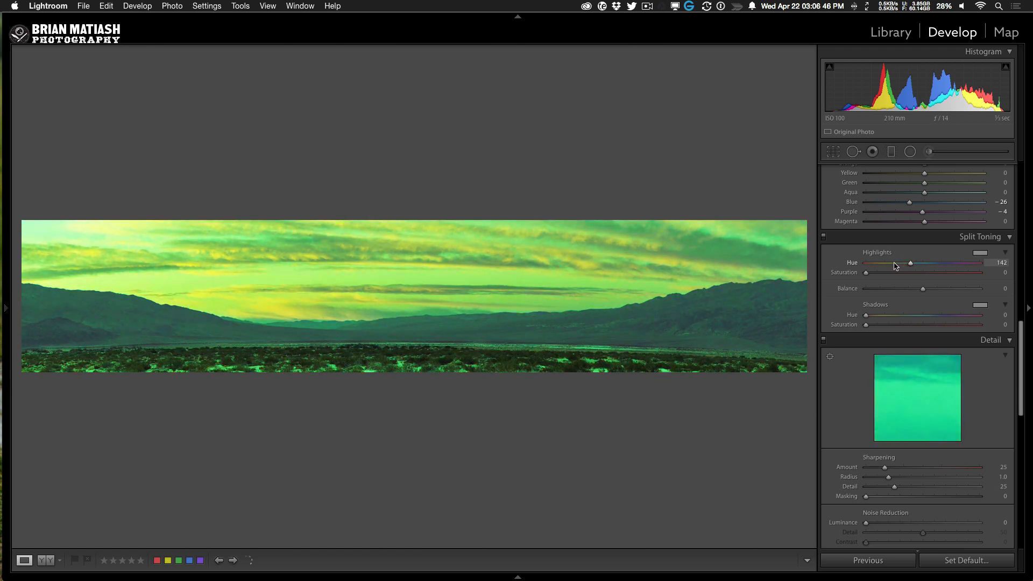
pyautogui.click(888, 263)
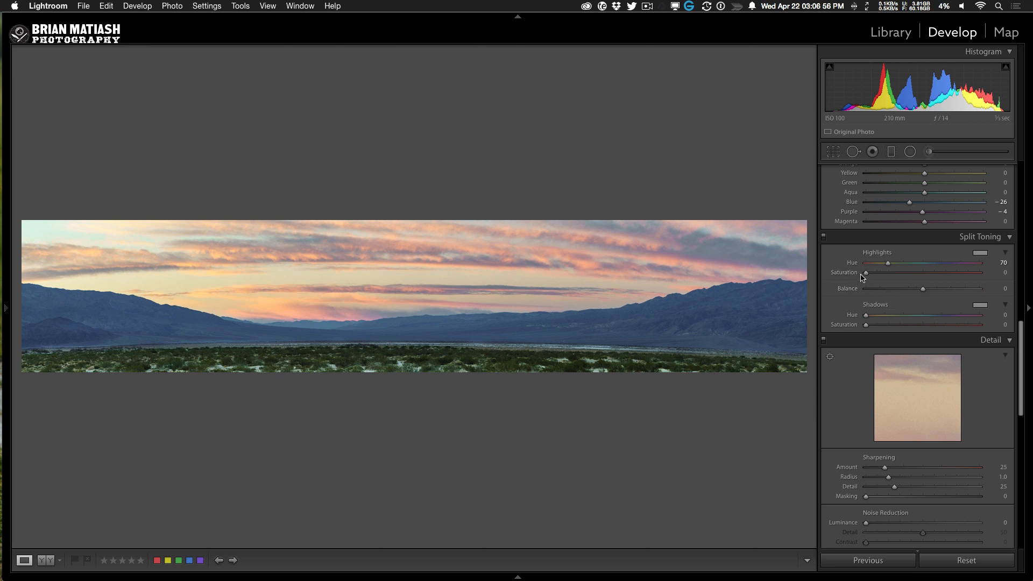
pyautogui.moveTo(866, 274)
pyautogui.mouseDown()
pyautogui.moveTo(994, 279)
pyautogui.moveTo(866, 275)
pyautogui.moveTo(887, 276)
pyautogui.mouseUp()
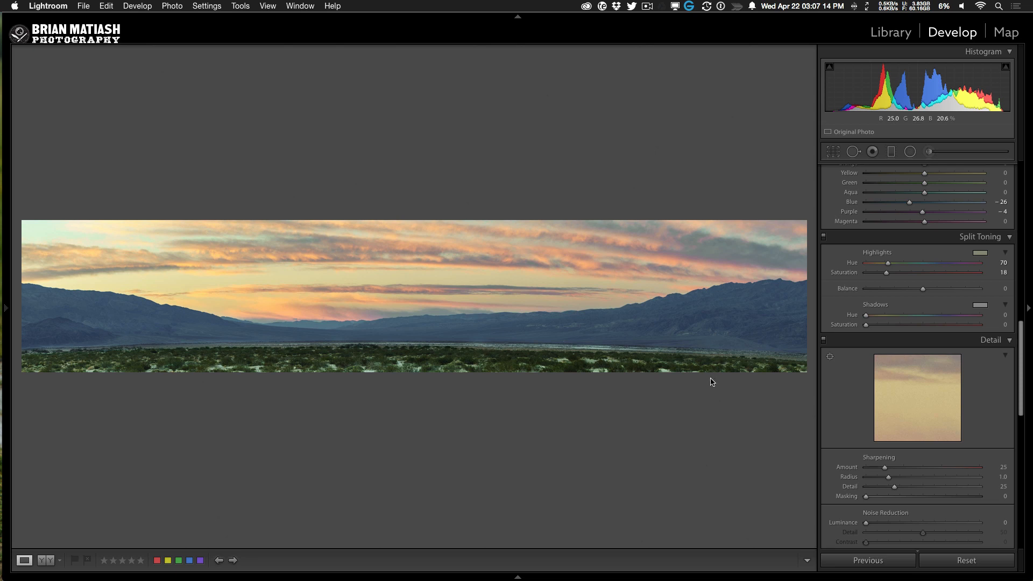
# Split-tone the shadows with Hue 245 and Saturation 20, previewing the hue at full strength
pyautogui.click(945, 315)
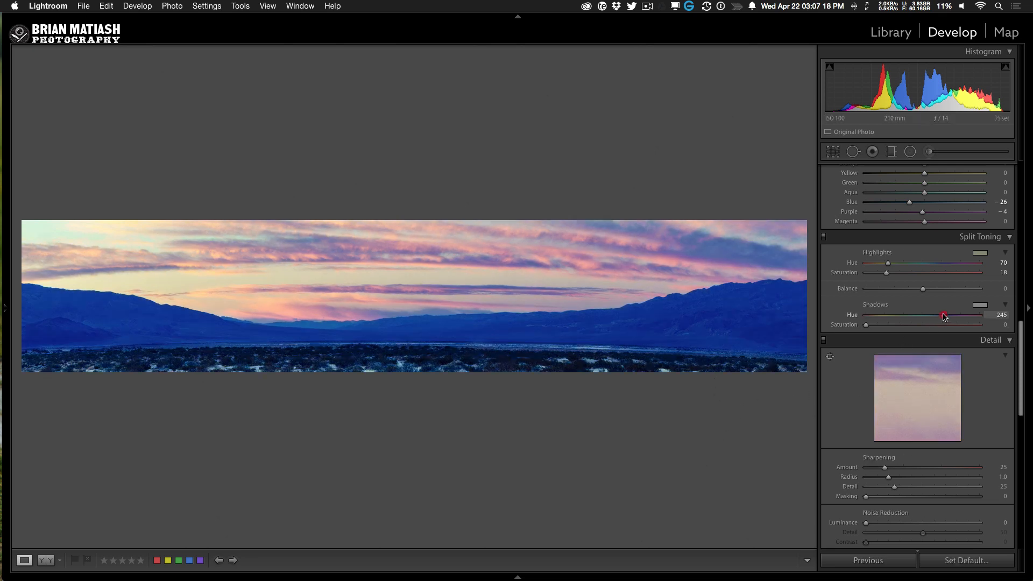
pyautogui.click(883, 325)
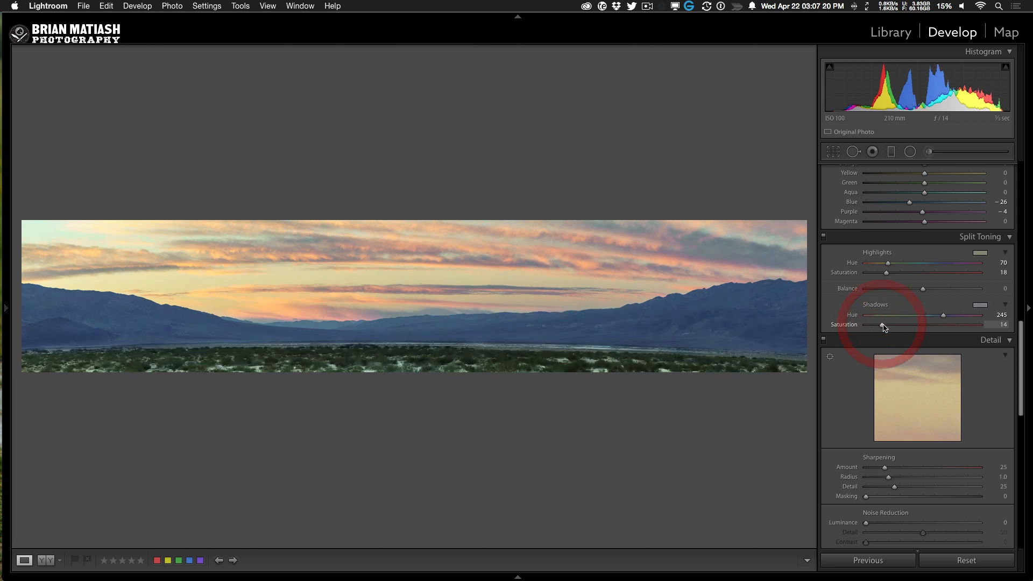
pyautogui.click(888, 326)
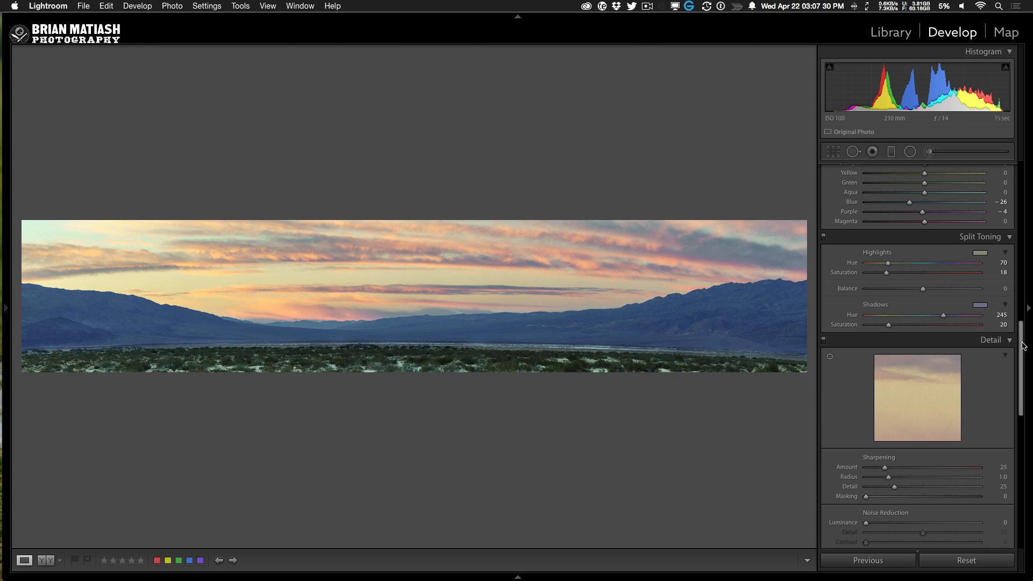
# Set the sharpening Amount to 67, judging it on a magnified grayscale preview of the mountains
pyautogui.moveTo(1022, 346); pyautogui.dragTo(1026, 389)
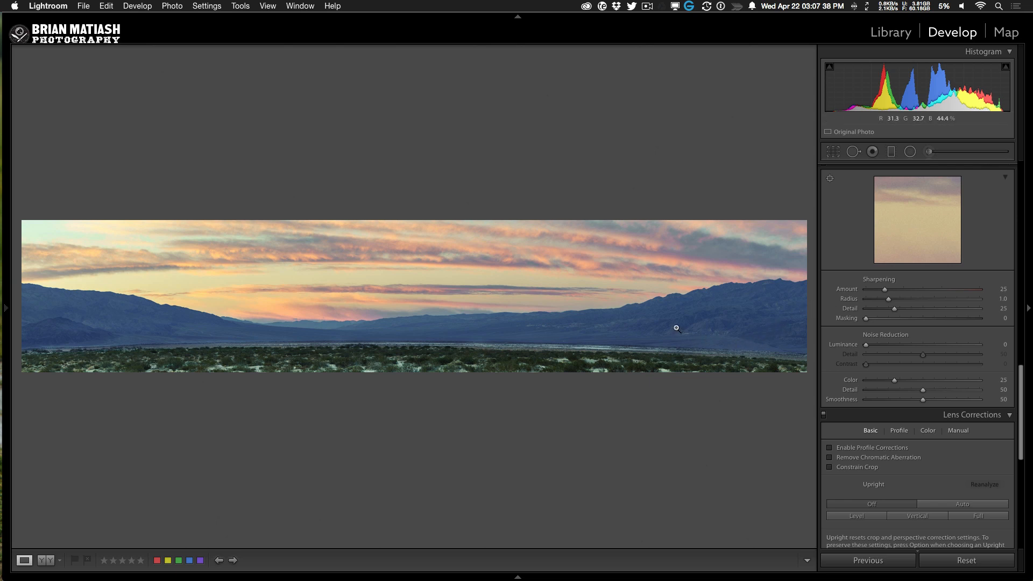
pyautogui.click(653, 314)
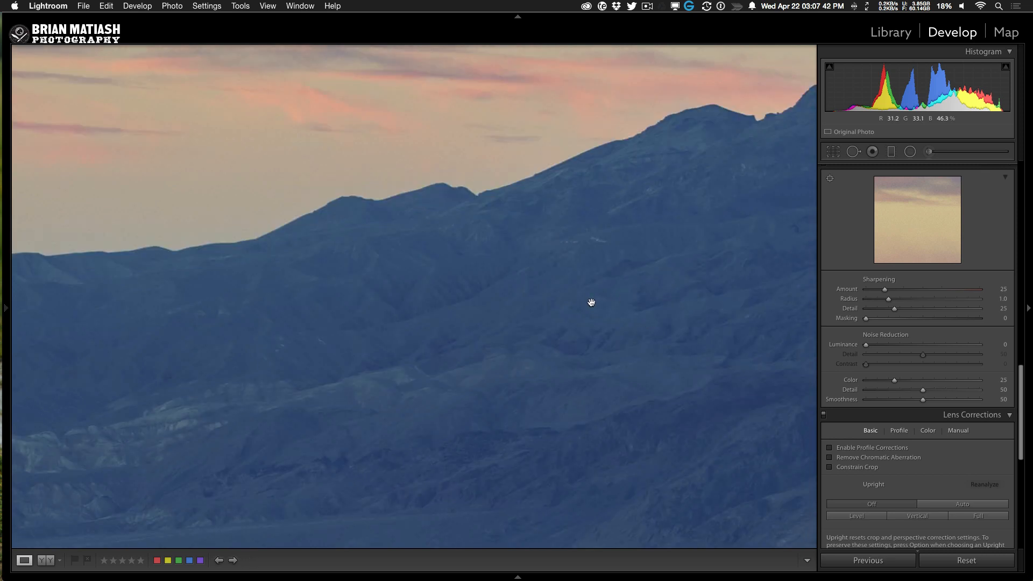
pyautogui.moveTo(597, 262); pyautogui.dragTo(609, 304)
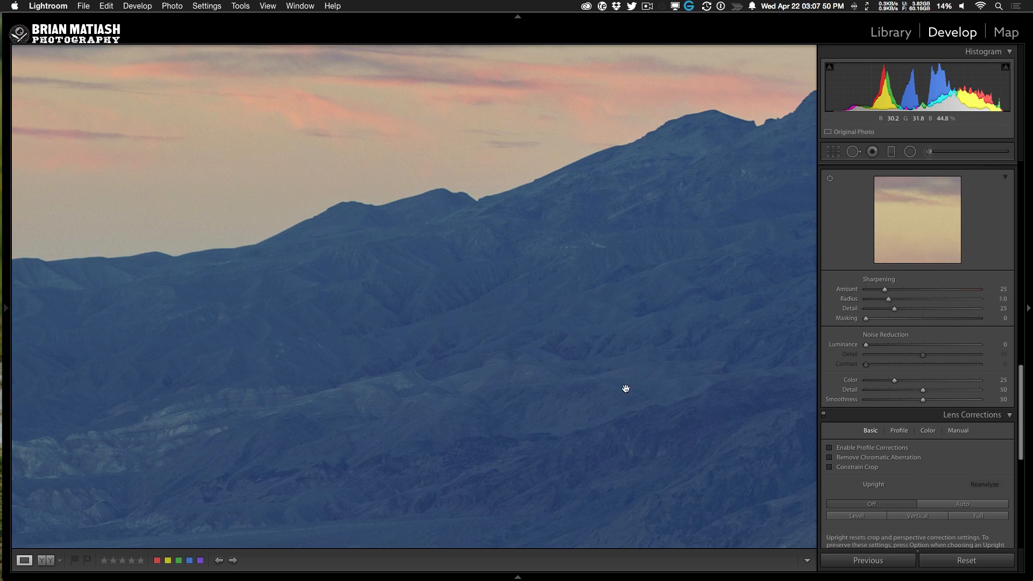
pyautogui.press('alt')
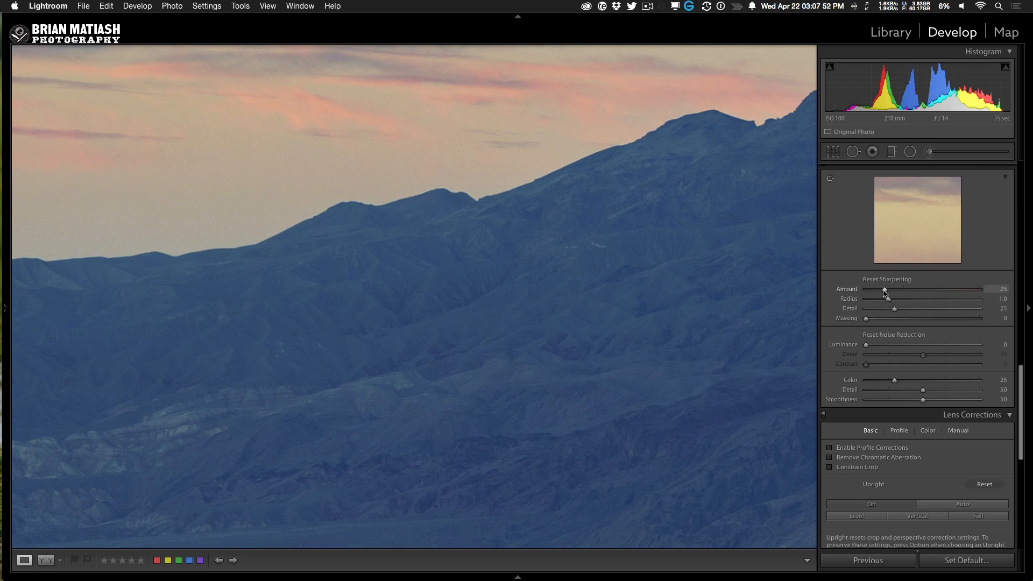
pyautogui.keyDown('alt'); pyautogui.click(885, 290); pyautogui.keyUp('alt')
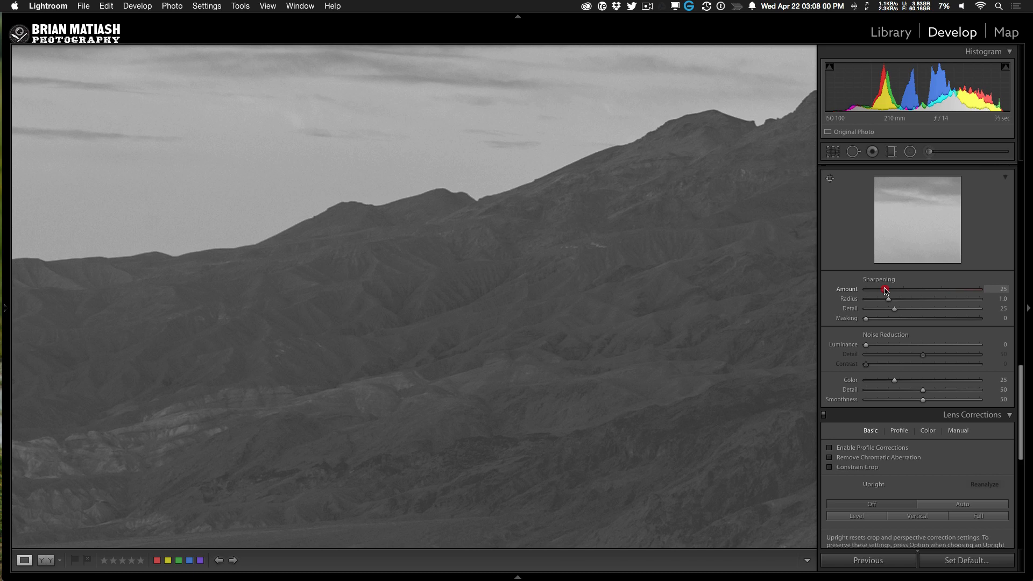
pyautogui.moveTo(885, 291); pyautogui.dragTo(919, 292)
pyautogui.moveTo(919, 292); pyautogui.dragTo(917, 292)
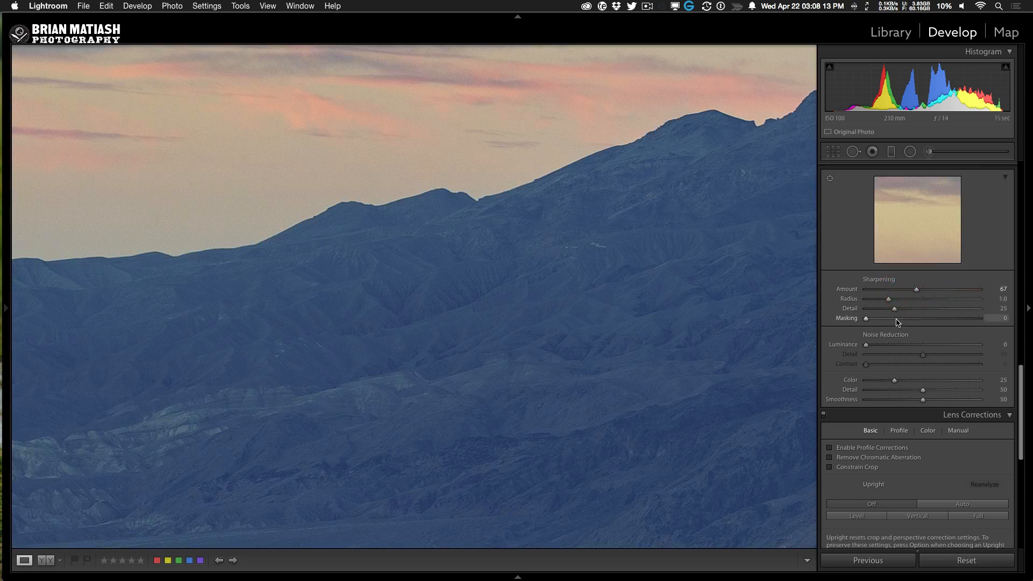
# Set the sharpening Masking to 40, previewing the edge mask over the whole panorama
pyautogui.click(767, 357)
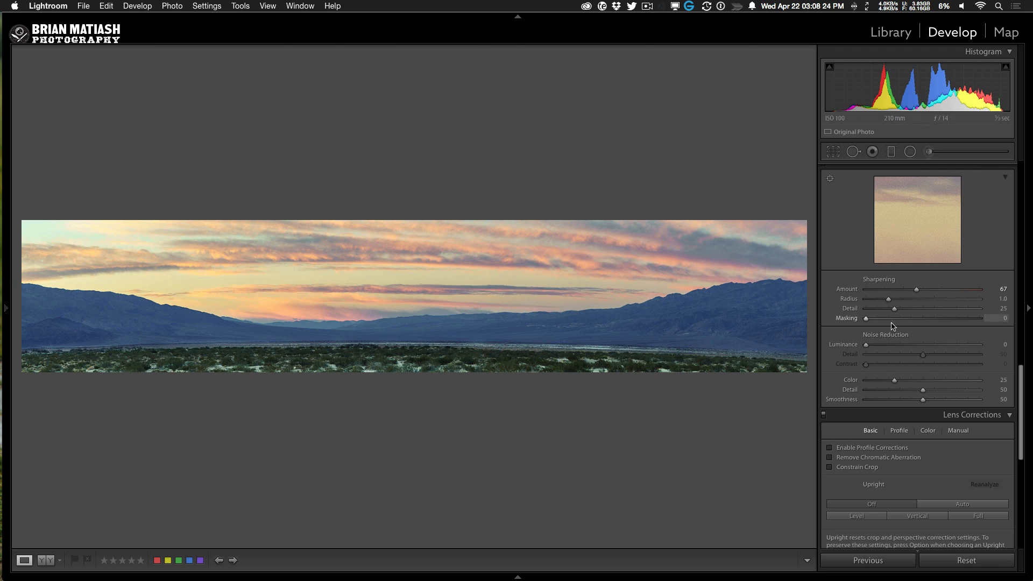
pyautogui.press('alt')
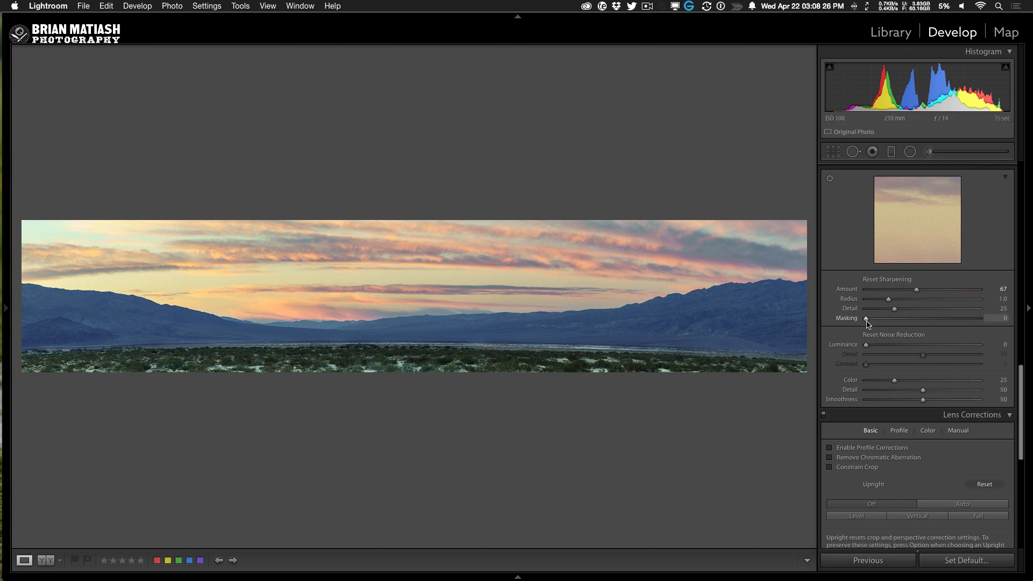
pyautogui.moveTo(867, 321); pyautogui.dragTo(912, 328)
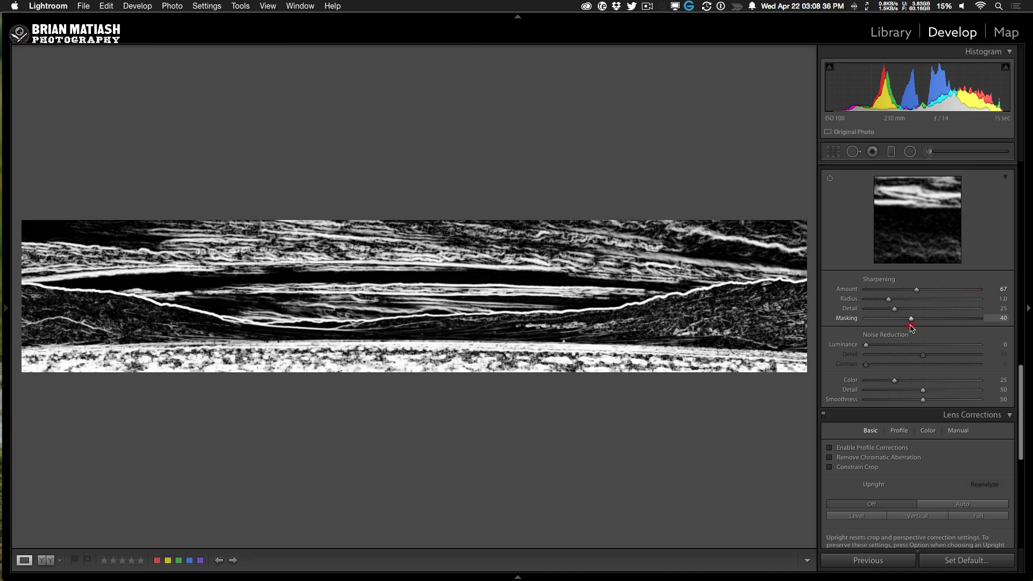
pyautogui.moveTo(911, 326); pyautogui.dragTo(910, 325)
pyautogui.moveTo(911, 326); pyautogui.dragTo(911, 325)
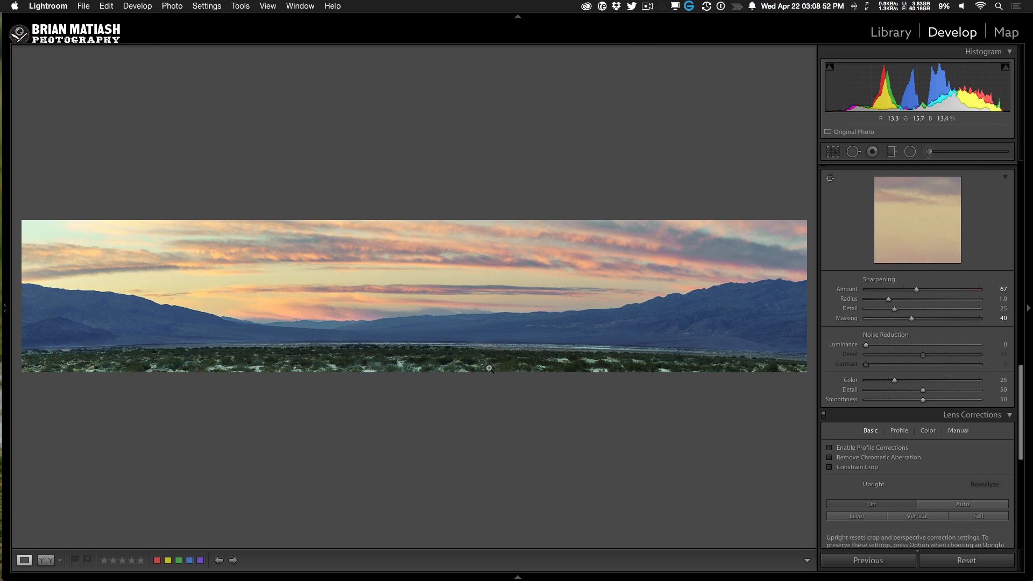
# Saturate the green desert foreground with the HSL targeted adjustment, bringing Saturation to Yellow +10 and Green +69
pyautogui.moveTo(1022, 377); pyautogui.dragTo(1022, 262)
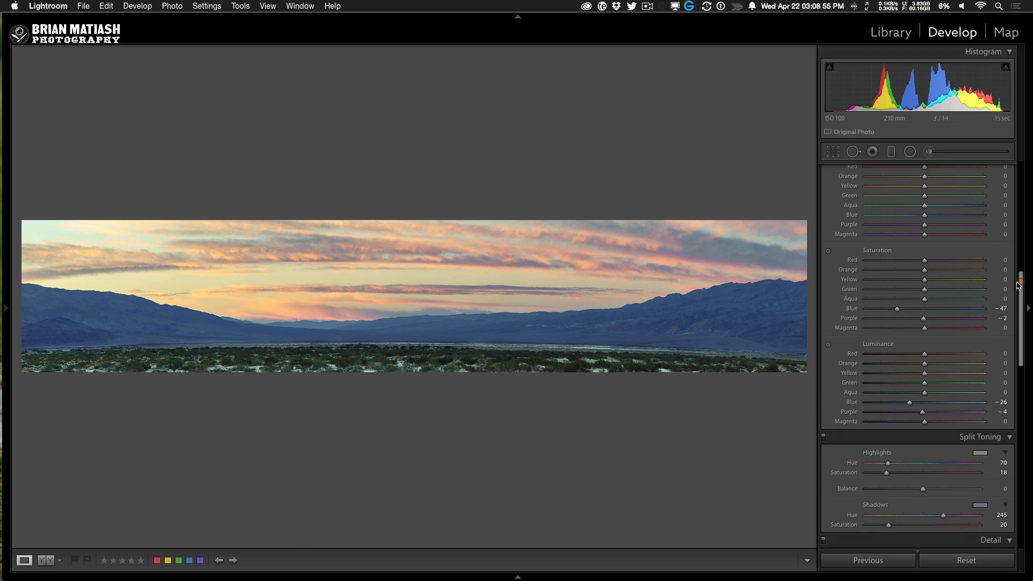
pyautogui.click(828, 251)
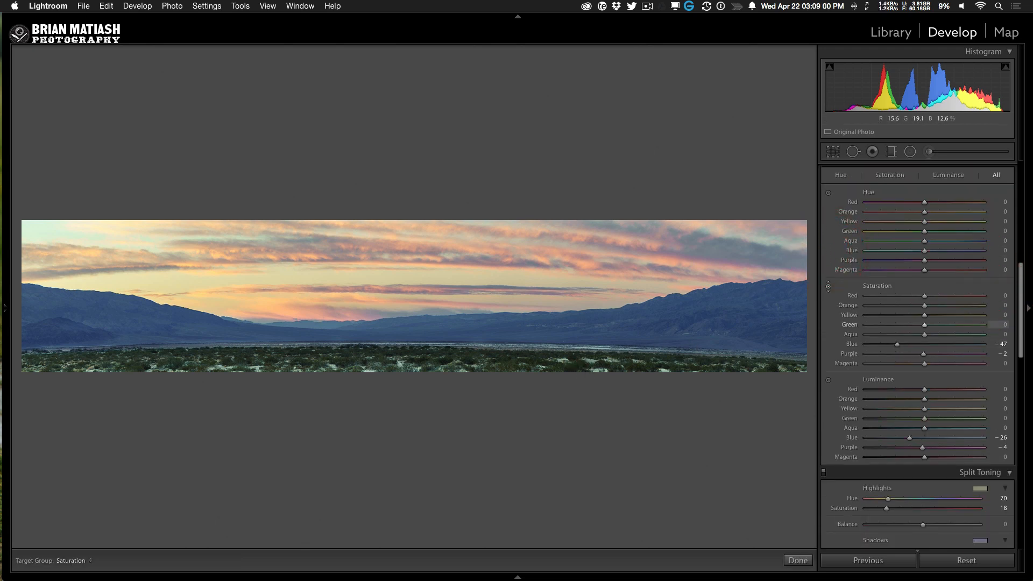
pyautogui.moveTo(414, 360); pyautogui.dragTo(415, 324)
# Brighten the foreground vegetation with the targeted Luminance adjustment to Yellow +18 and Green +49, and leave the targeting tool
pyautogui.click(829, 379)
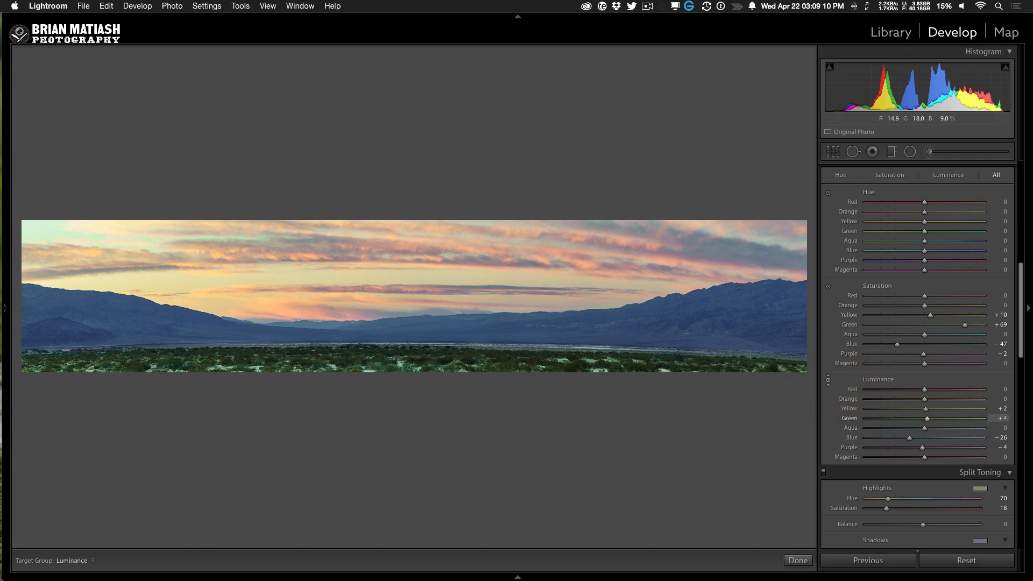
pyautogui.moveTo(521, 369)
pyautogui.mouseDown()
pyautogui.moveTo(521, 334)
pyautogui.moveTo(515, 363)
pyautogui.mouseUp()
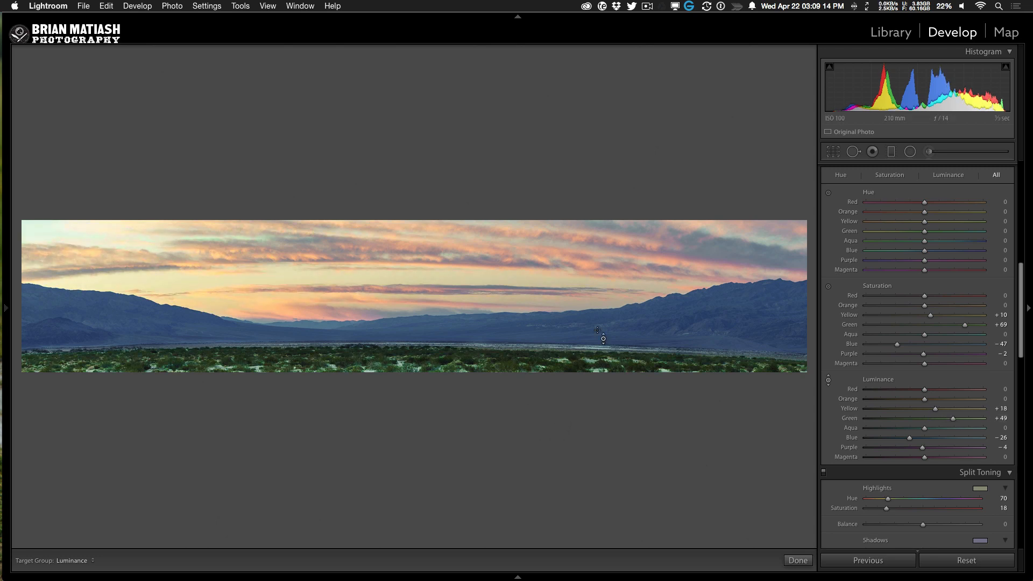
pyautogui.click(827, 380)
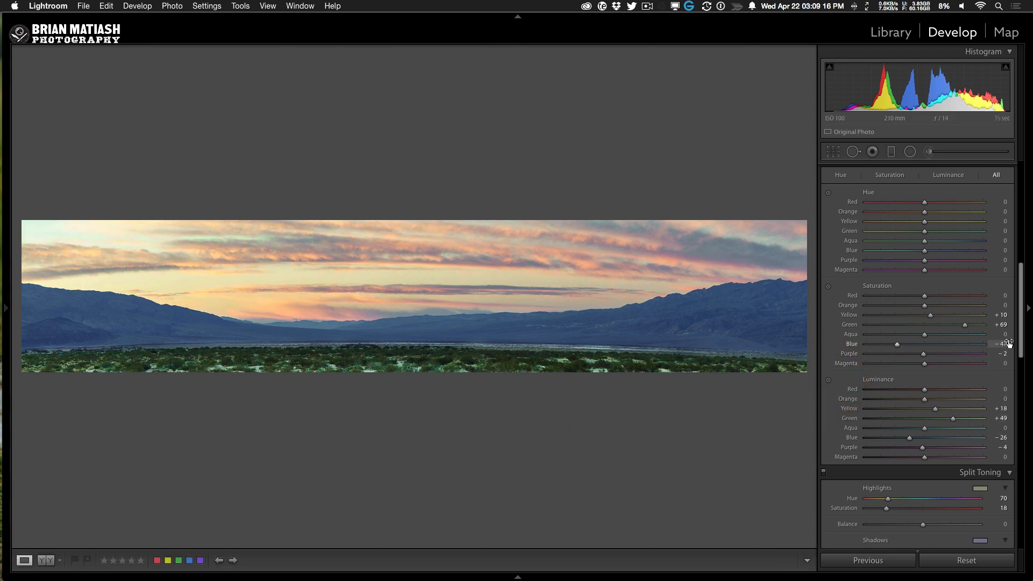
# Add a Color Priority post-crop vignette with Amount -21, Midpoint 23 and Feather 73
pyautogui.moveTo(1023, 343); pyautogui.dragTo(1022, 464)
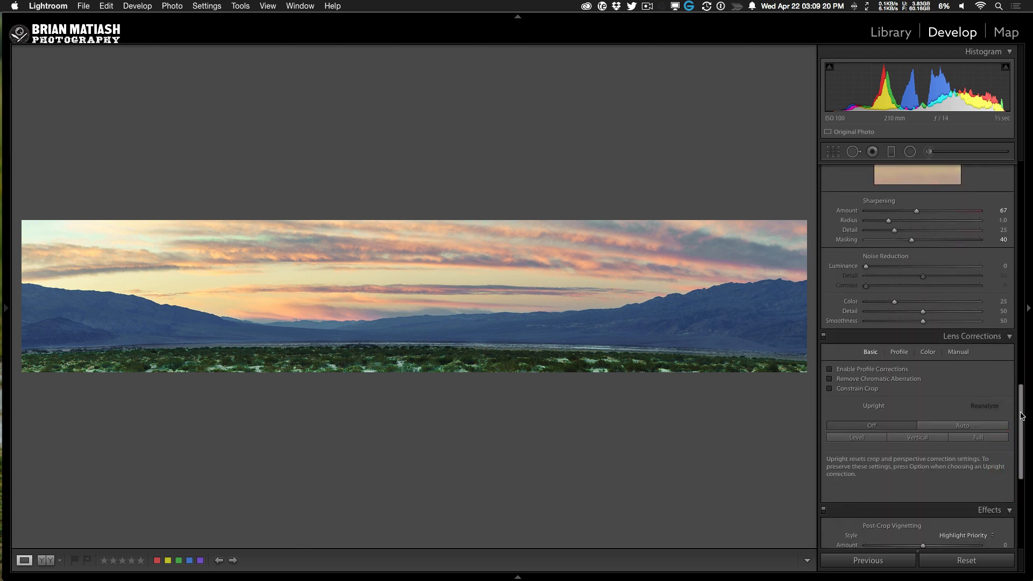
pyautogui.moveTo(1022, 418); pyautogui.dragTo(1016, 474)
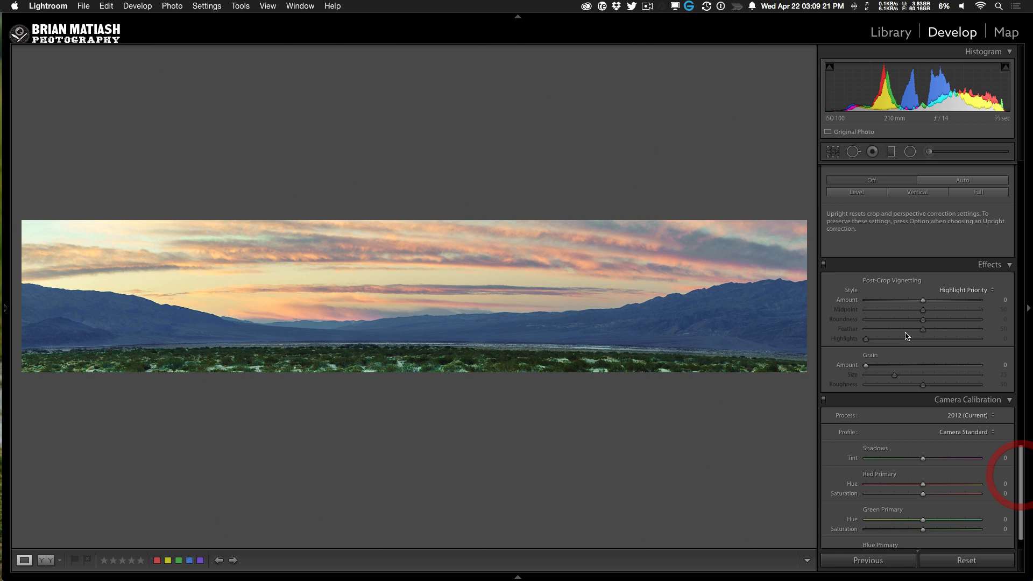
pyautogui.click(954, 295)
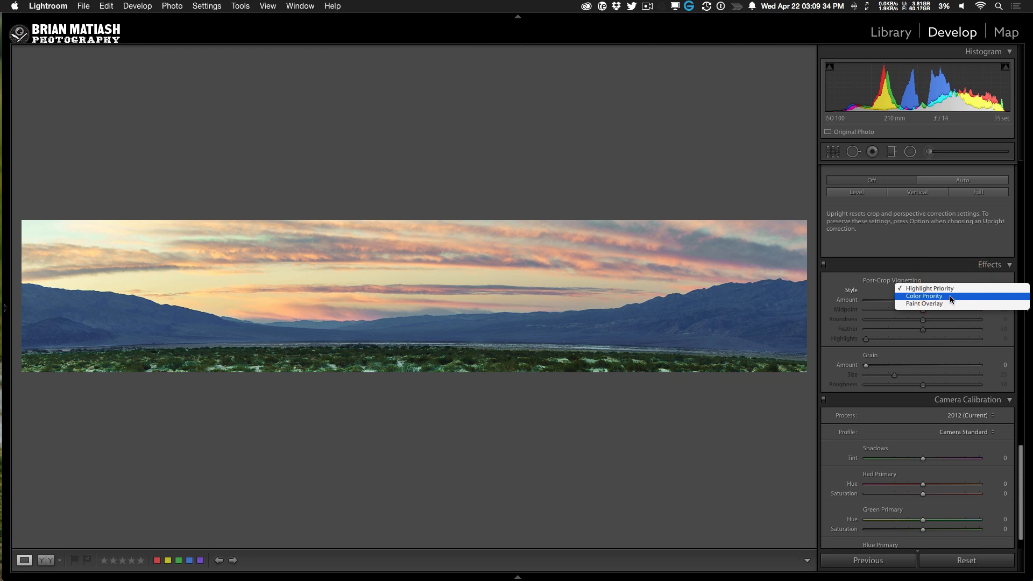
pyautogui.click(948, 295)
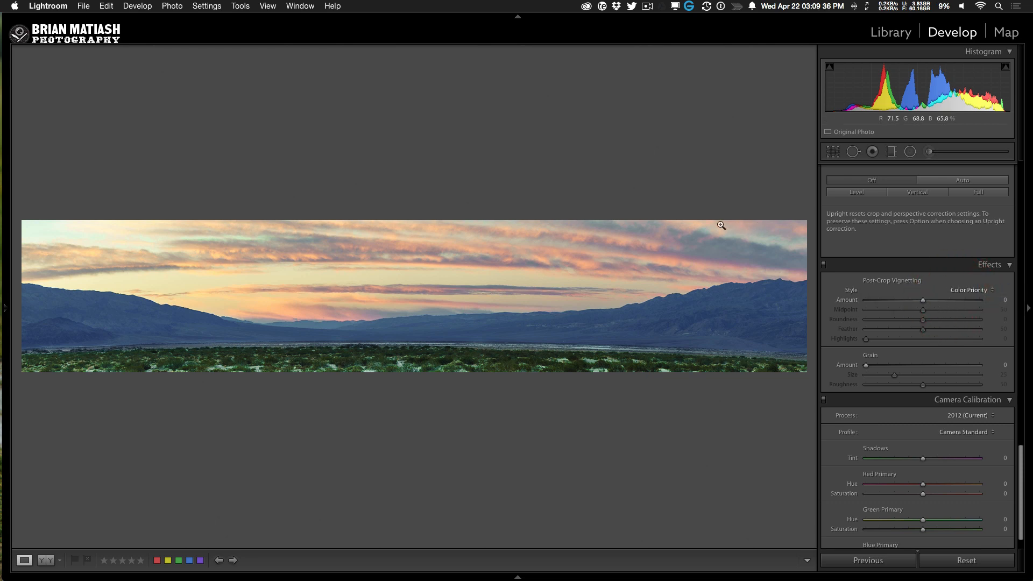
pyautogui.moveTo(922, 303); pyautogui.dragTo(888, 311)
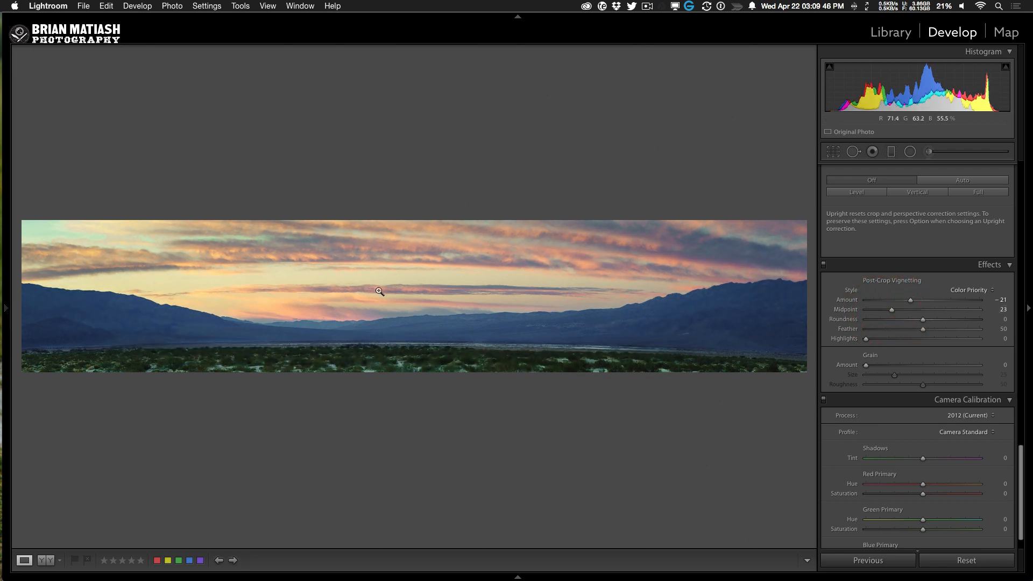
pyautogui.moveTo(928, 332); pyautogui.dragTo(957, 330)
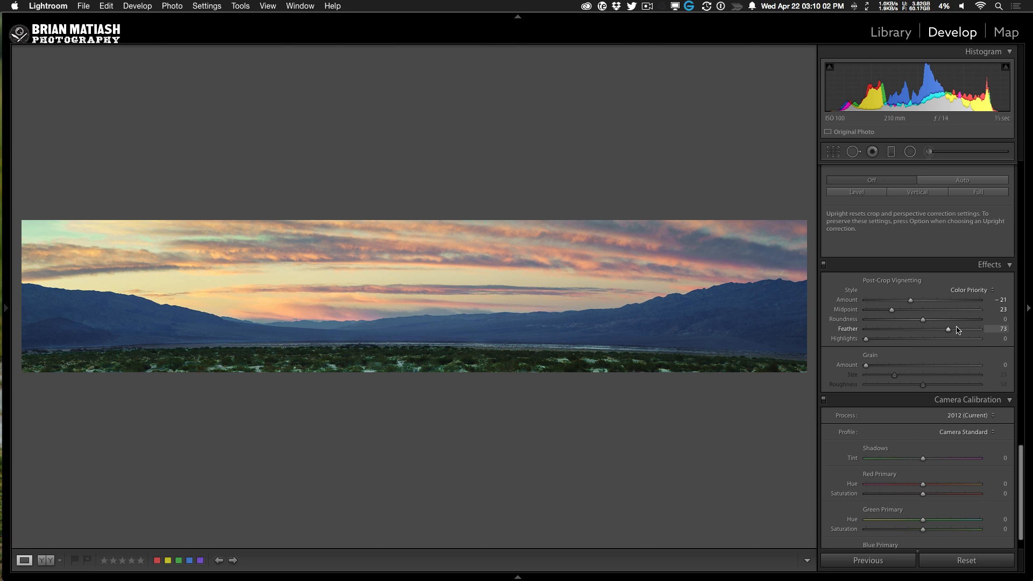
# Compare the unedited version of the panorama with the finished edit
pyautogui.press('\\')
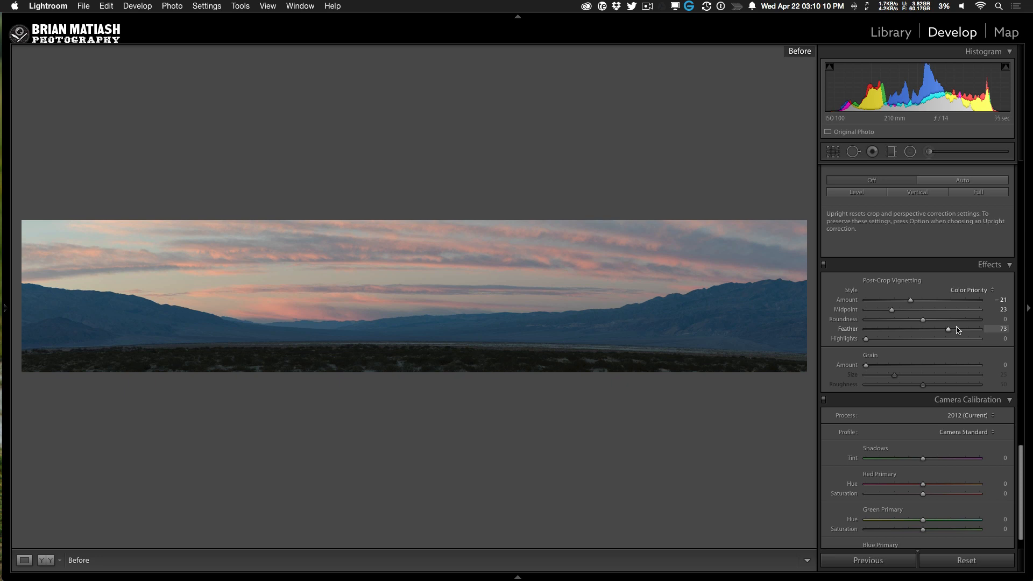
pyautogui.press('\\')
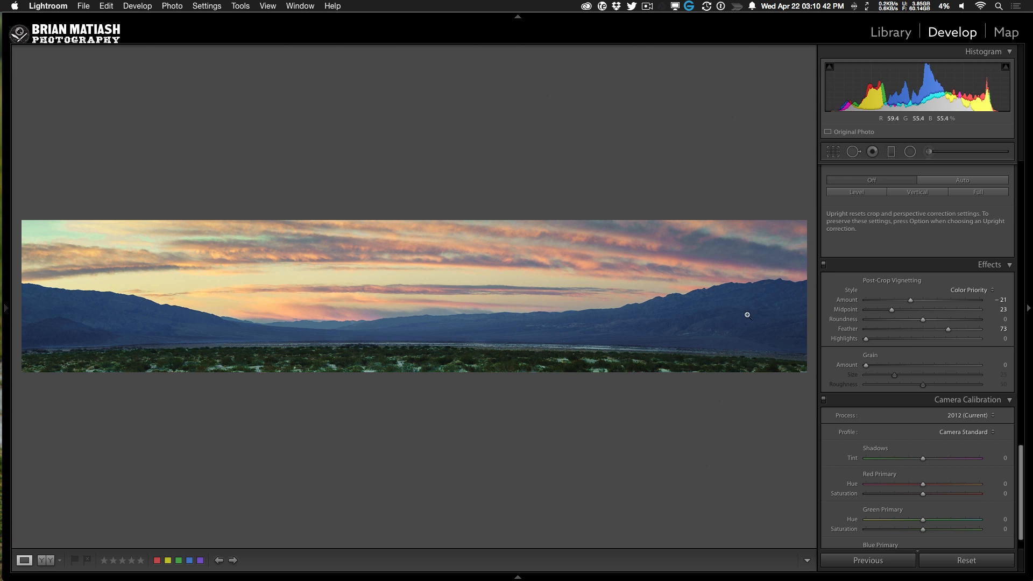
pyautogui.moveTo(11, 375)
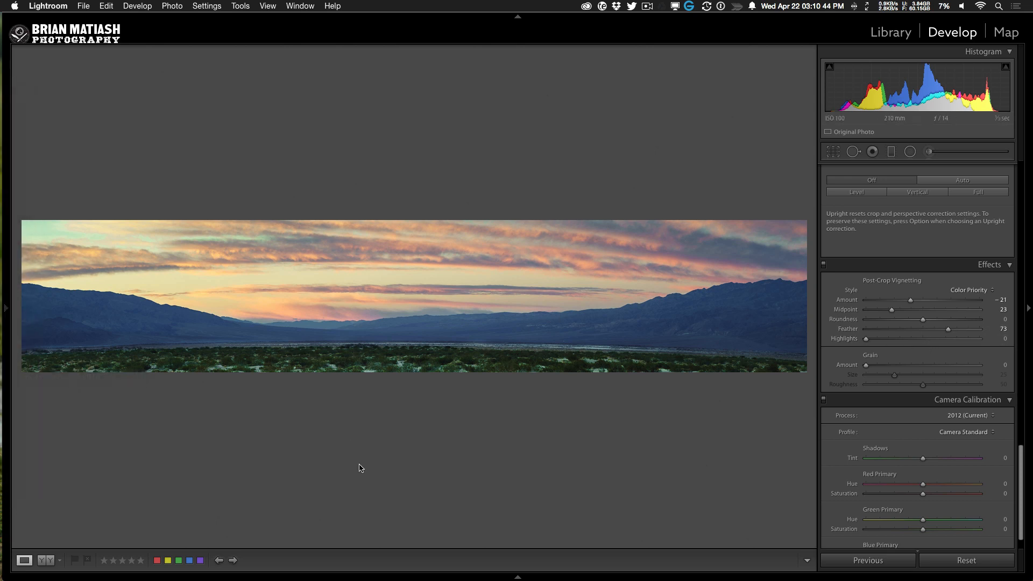